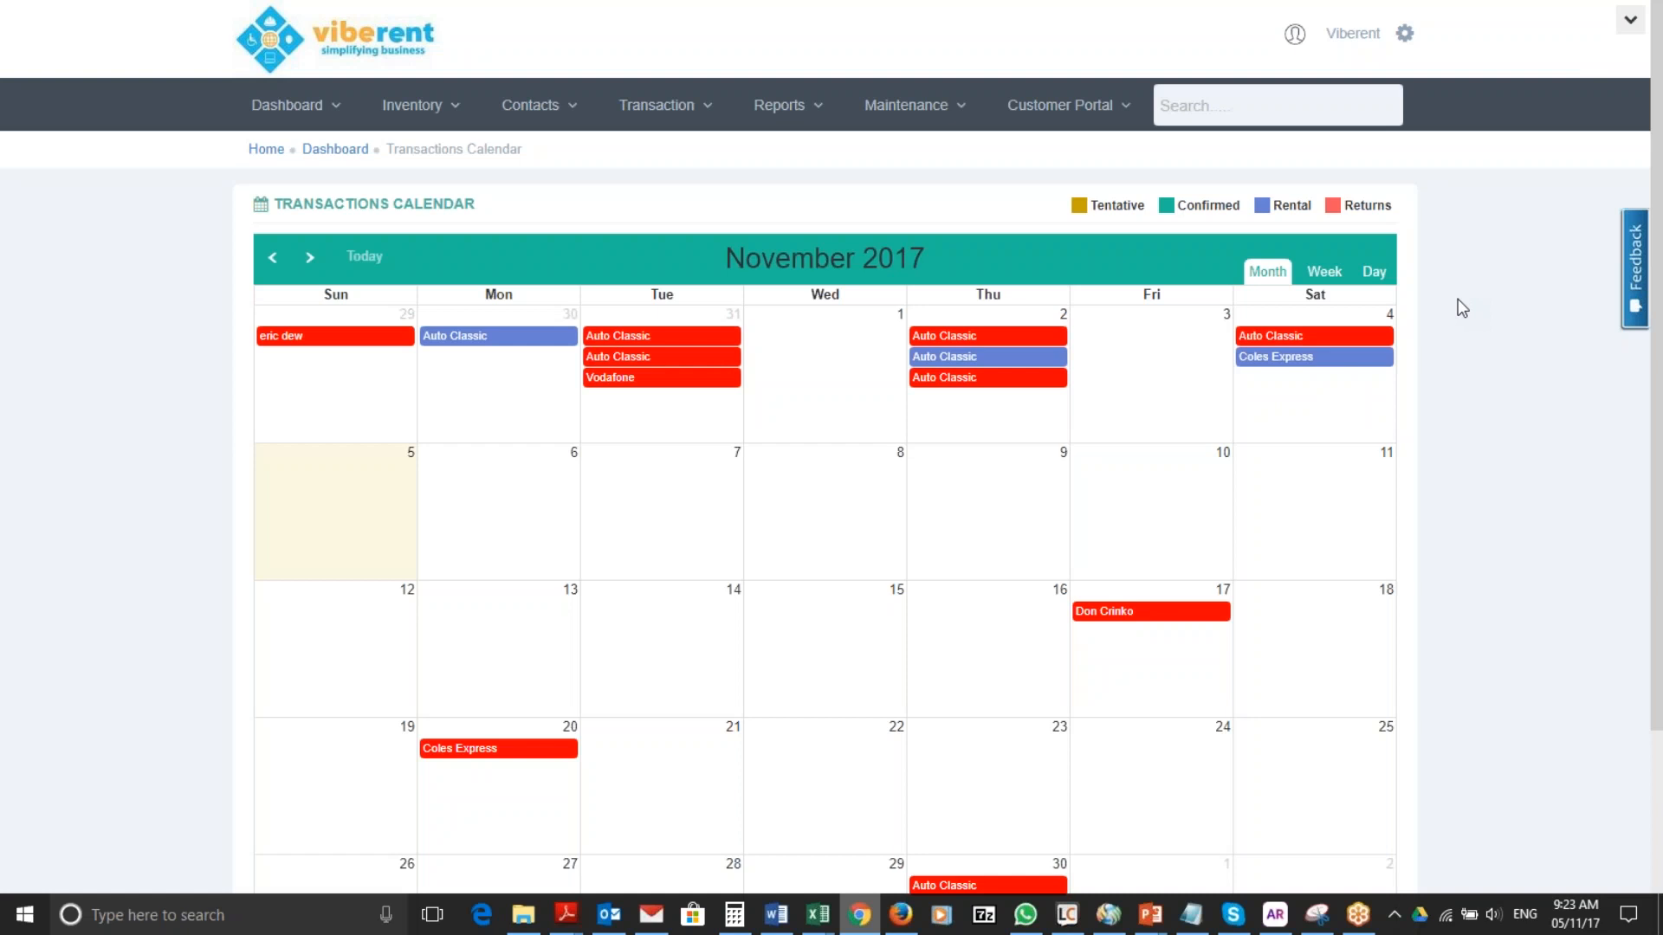
# Go to the inventory bulk import page, download the bulk item import template and open it in Excel.
pyautogui.click(453, 106)
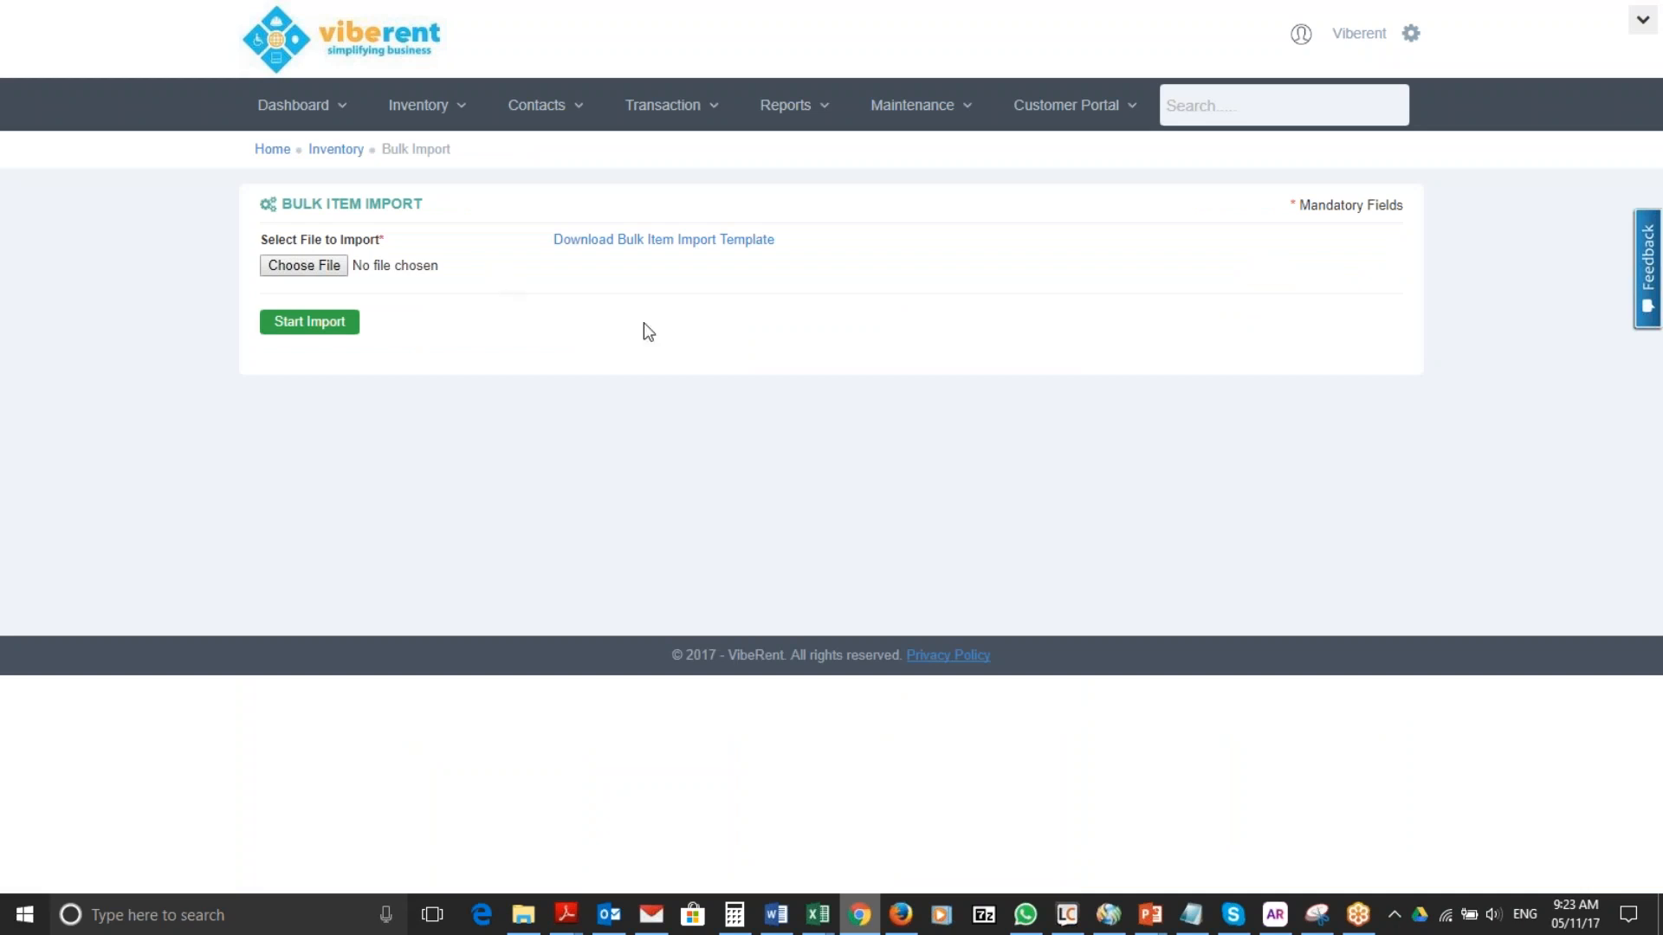
pyautogui.click(695, 251)
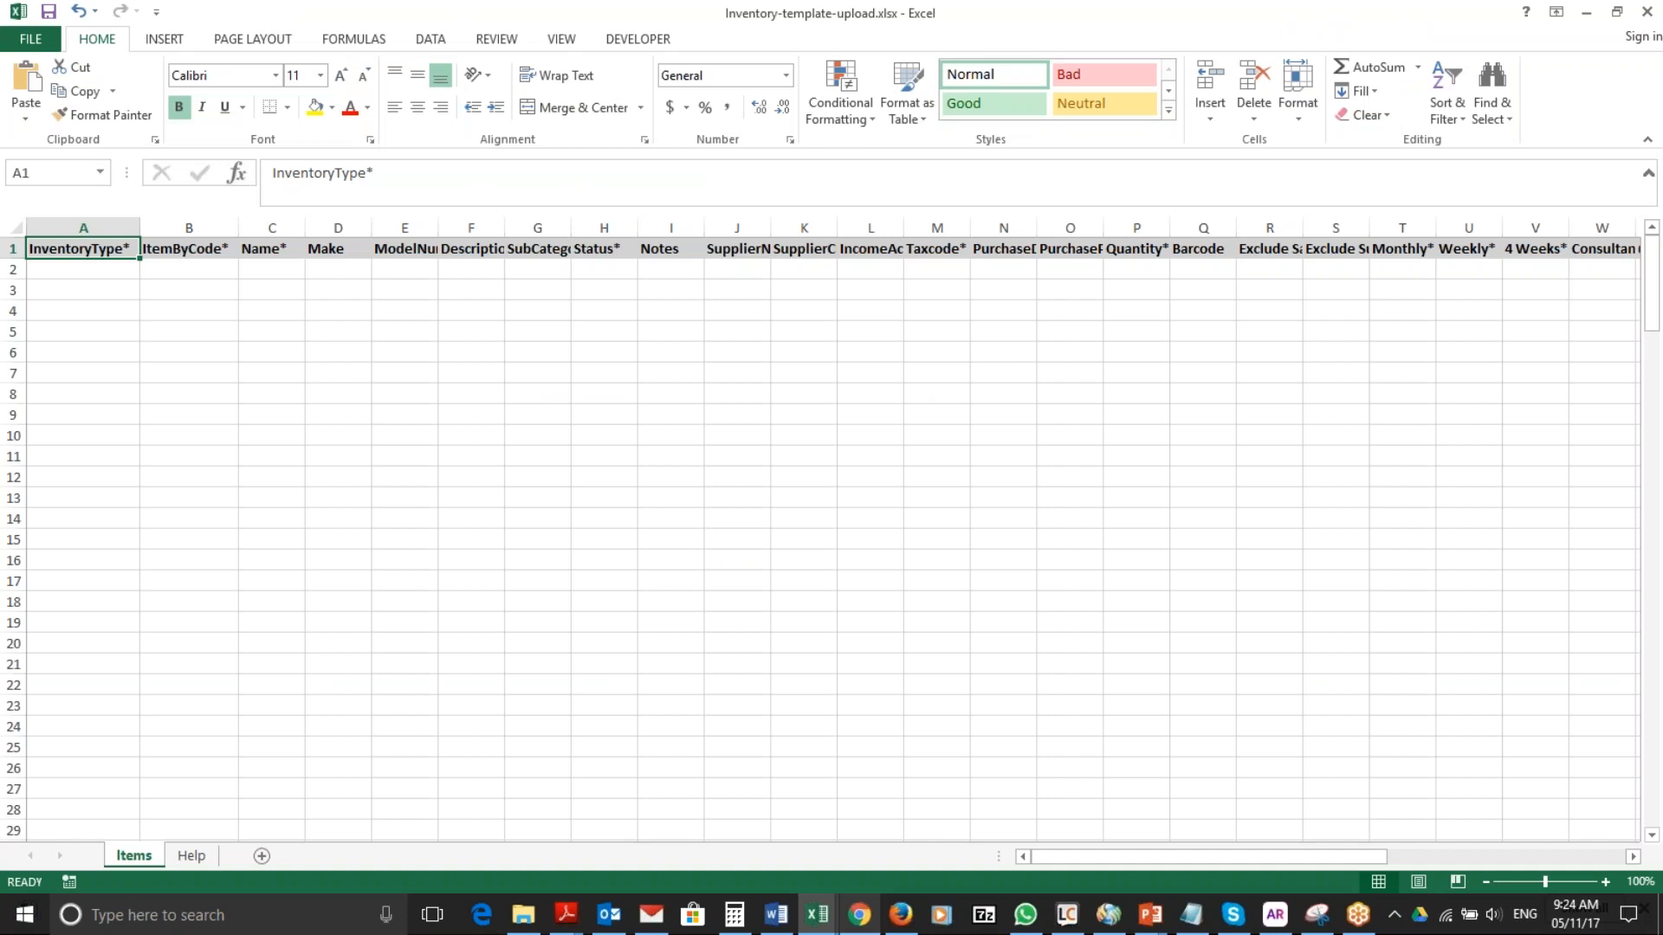
# In the first item row, set the inventory type to Rental and enter L-DL-01 as the item code.
pyautogui.click(109, 270)
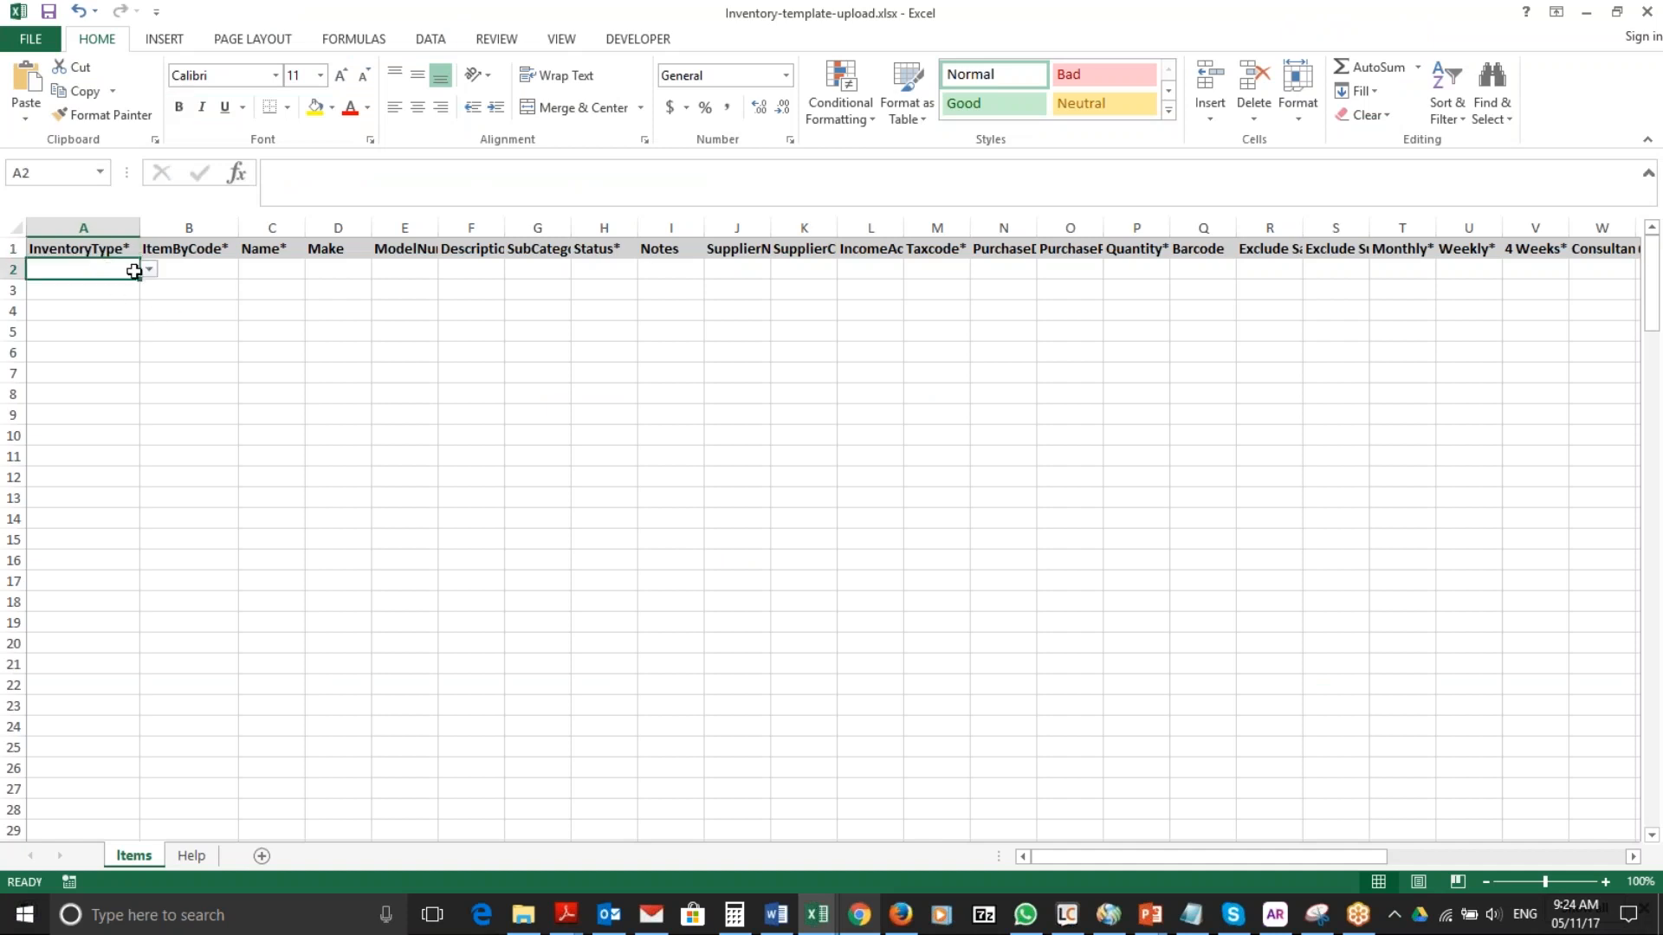
pyautogui.click(148, 271)
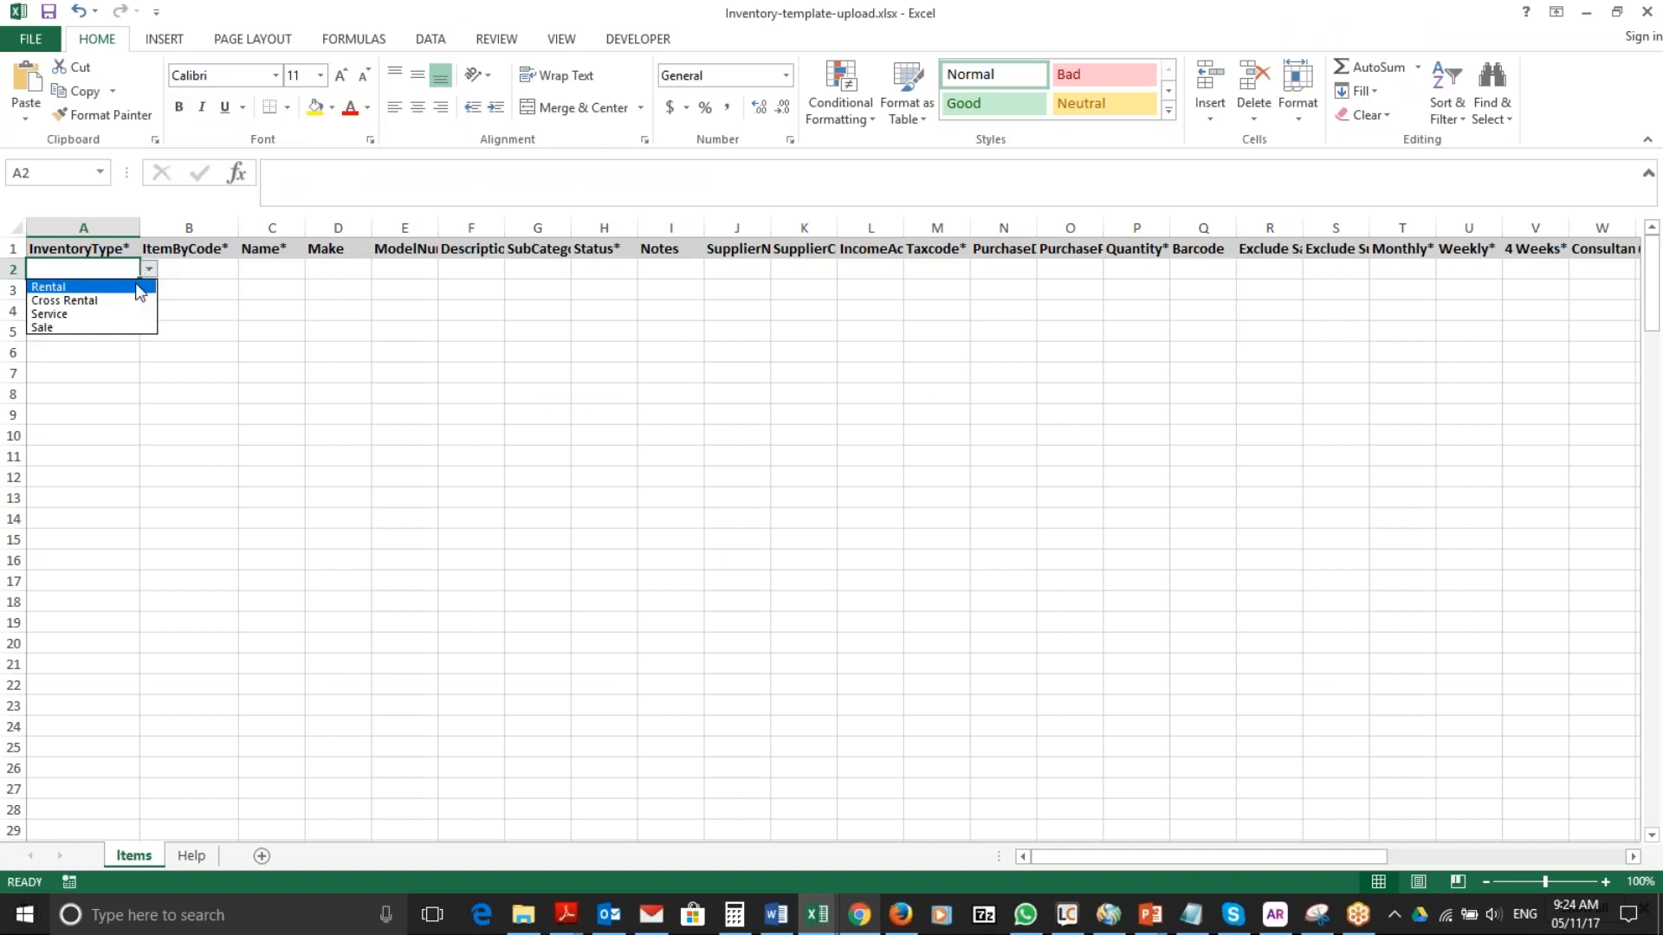
pyautogui.click(138, 286)
pyautogui.click(186, 270)
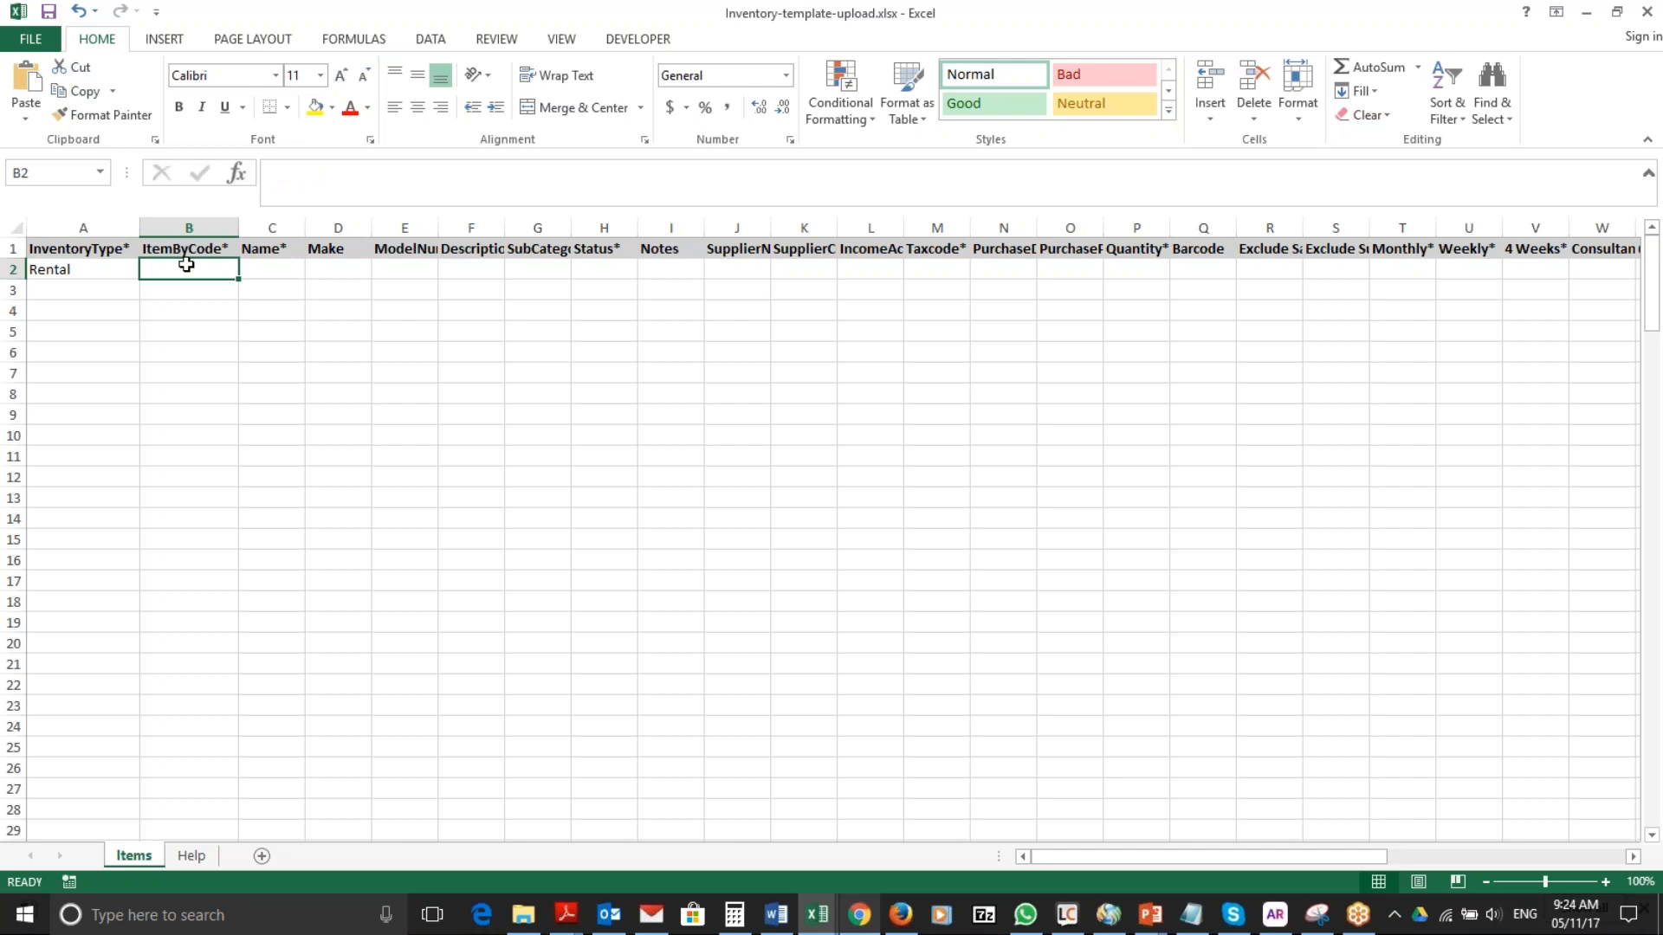
pyautogui.write('L')
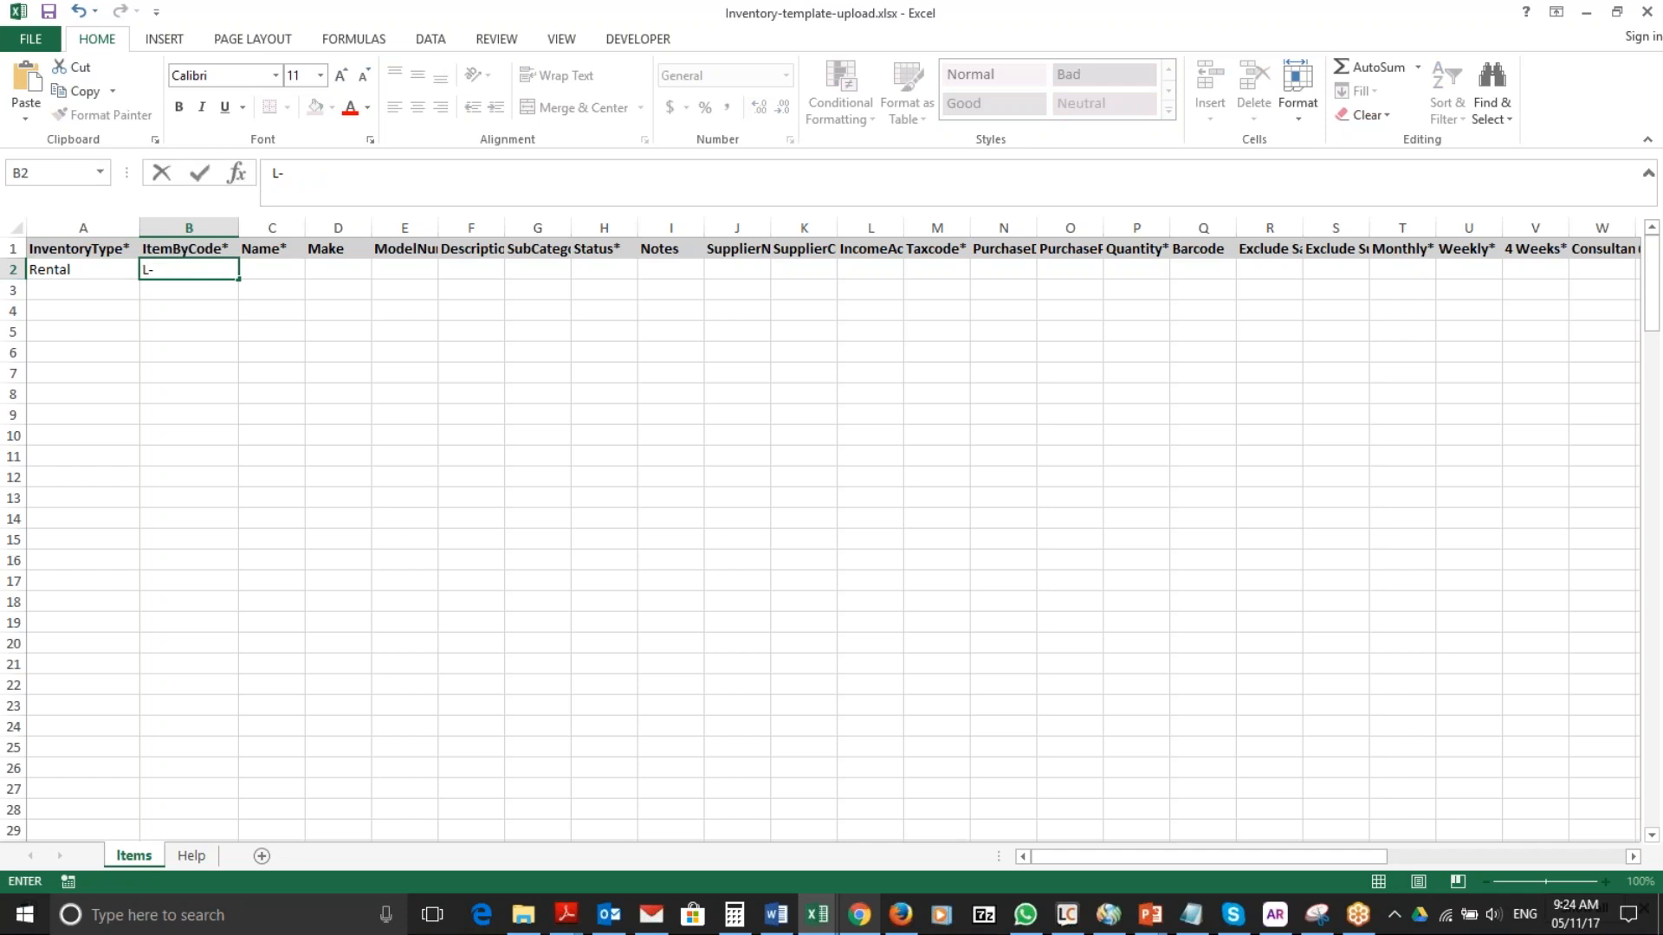
pyautogui.write('-DL-01')
pyautogui.press('Tab')
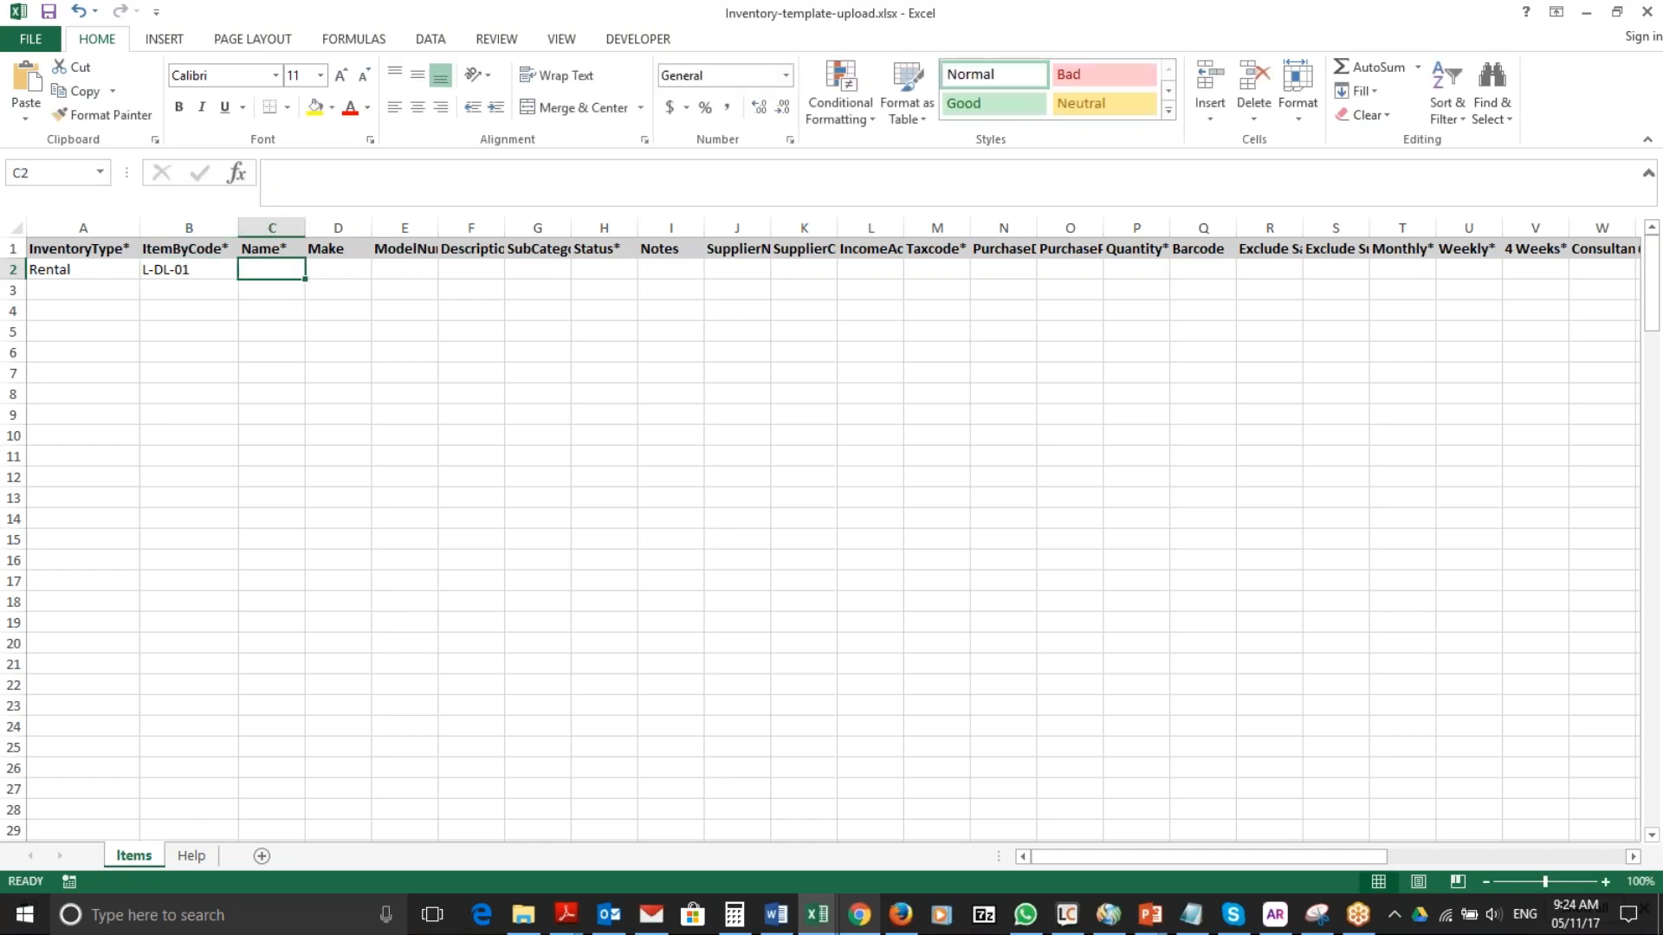
# Widen the Name column and name the first item "Desk Lamp - Brown".
pyautogui.moveTo(313, 228); pyautogui.dragTo(391, 231)
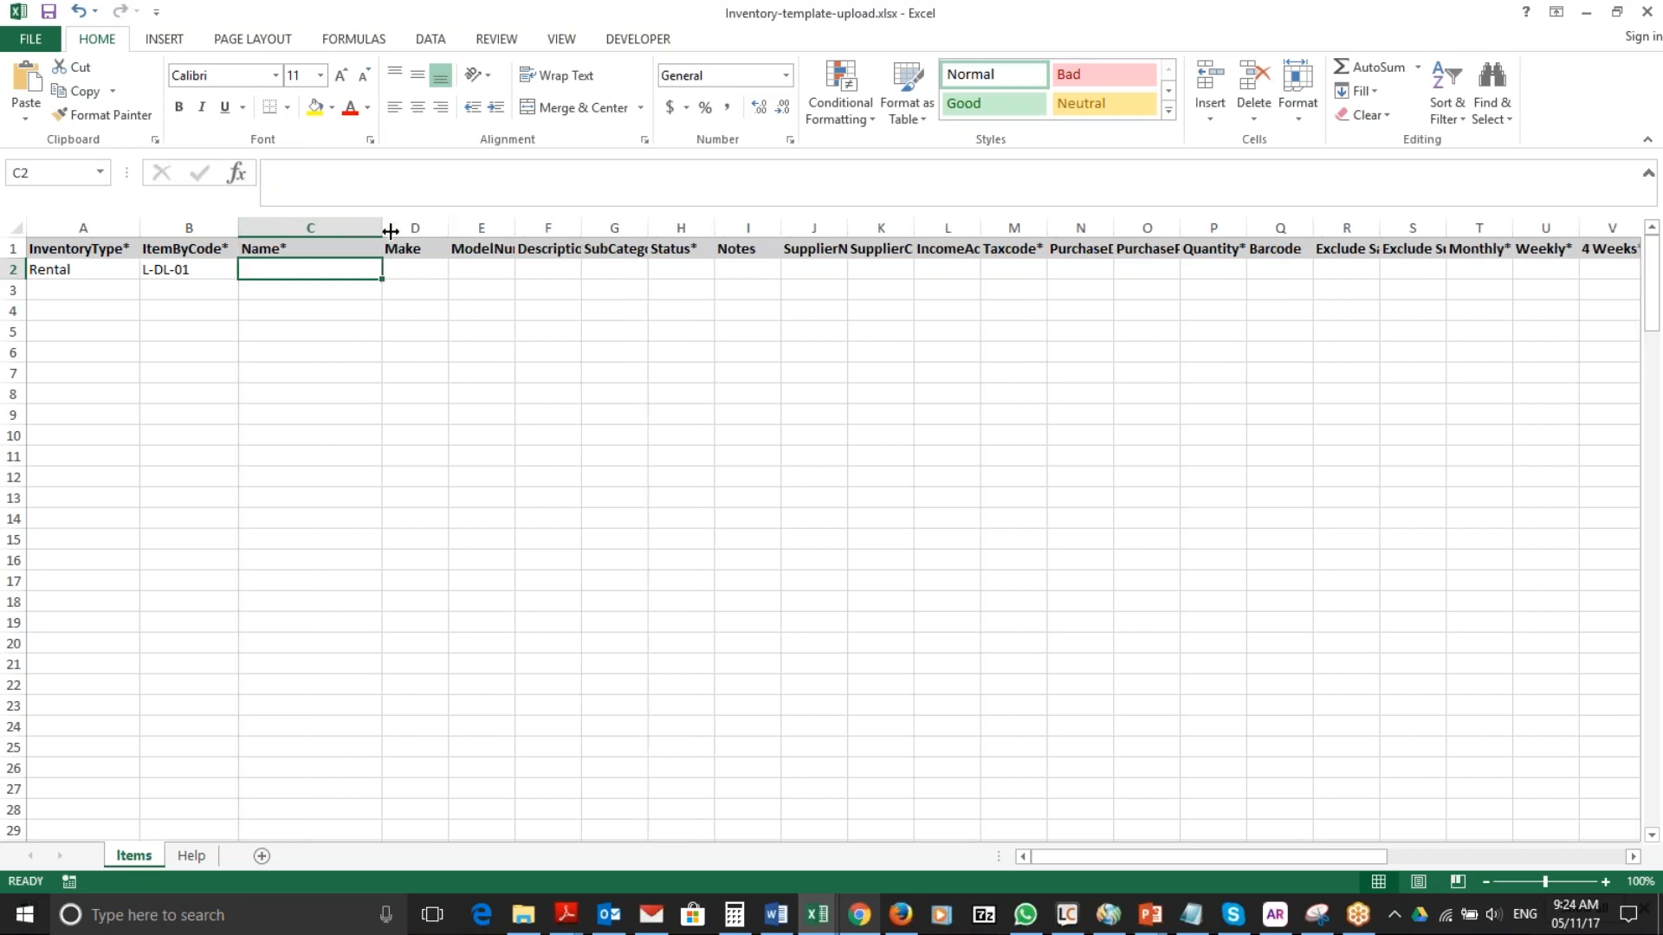
pyautogui.write('Desk La')
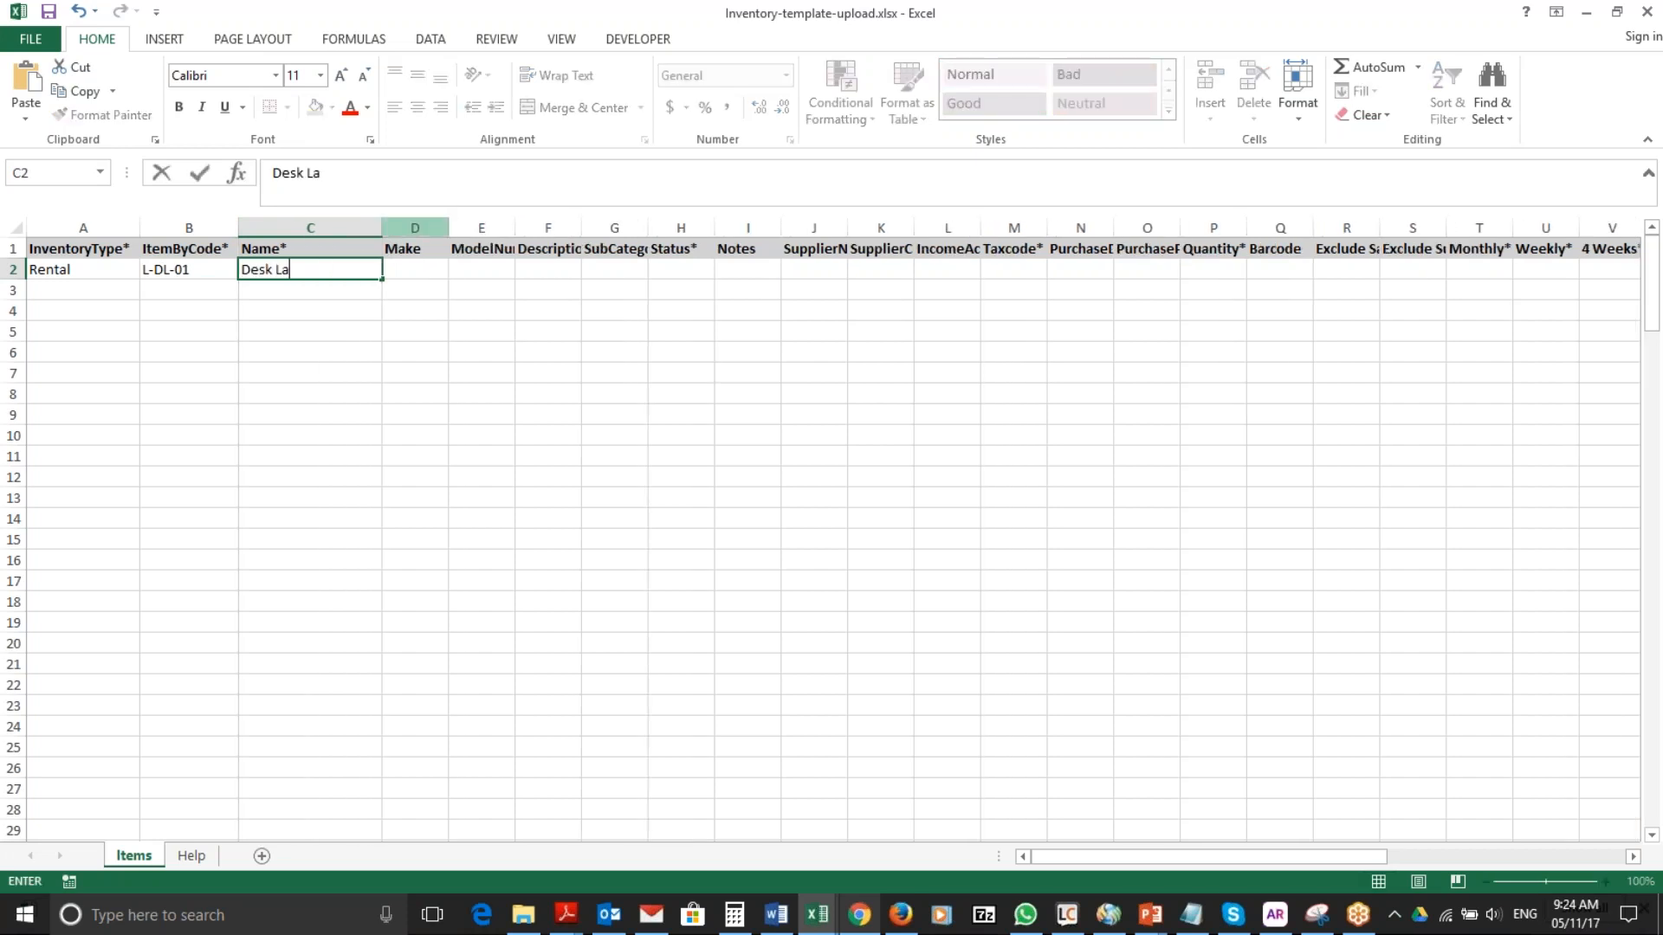
pyautogui.write('mp - Brown')
pyautogui.press('Tab')
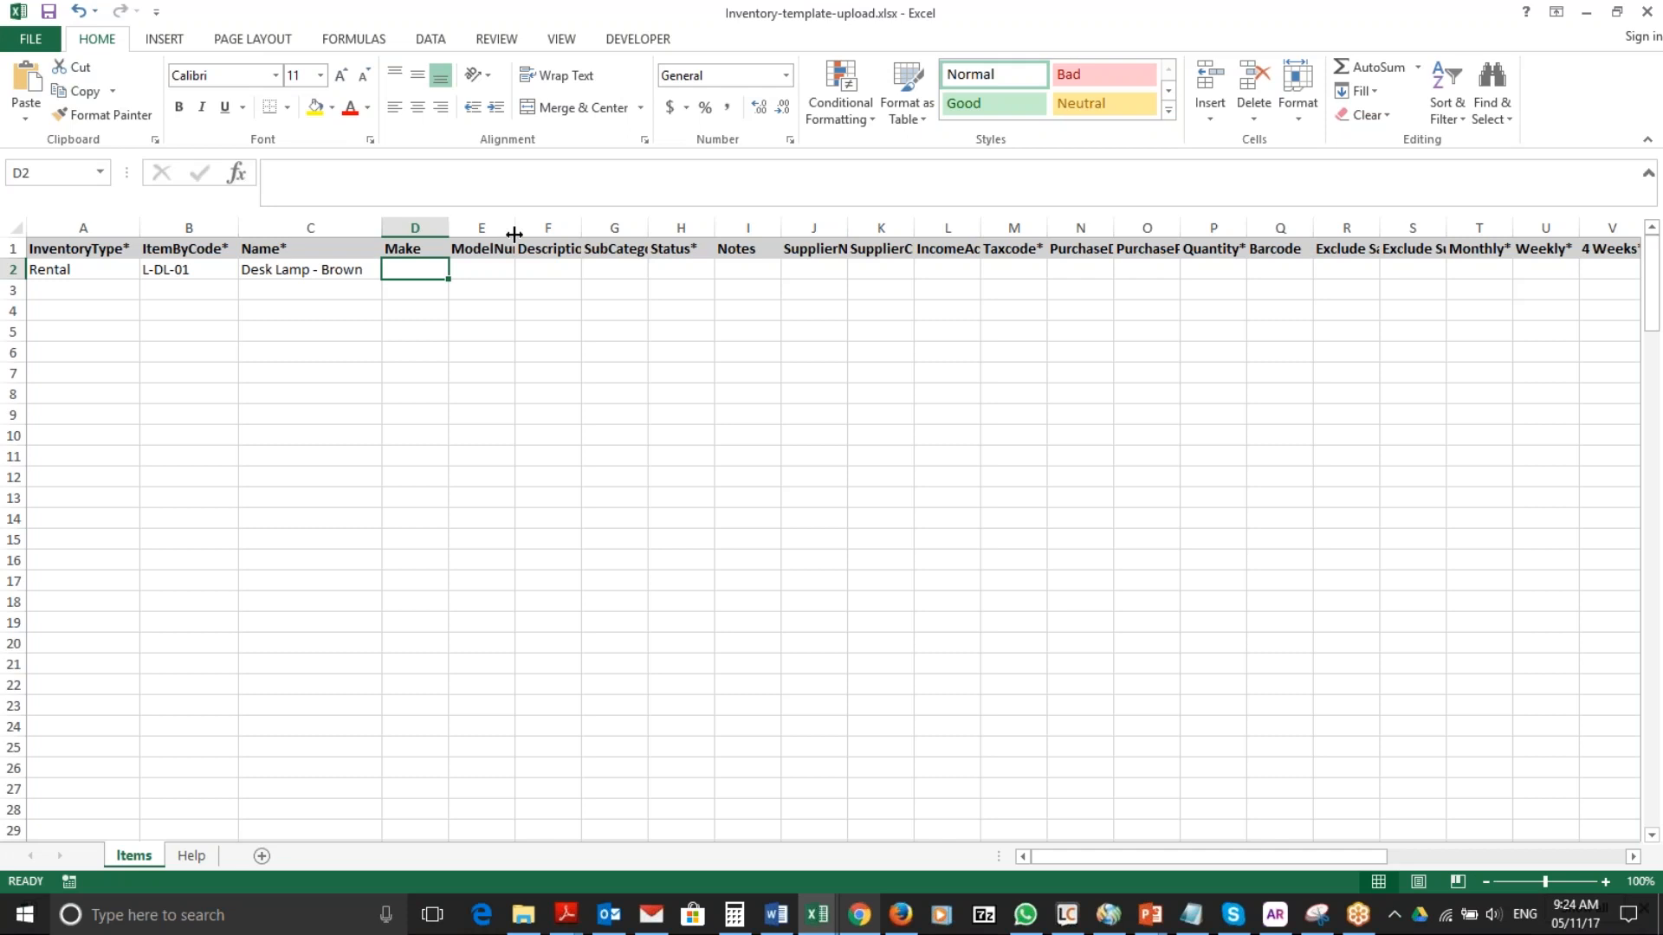
# Widen the ModelNumber and Description columns and copy the item's name into its description.
pyautogui.moveTo(514, 226); pyautogui.dragTo(716, 223)
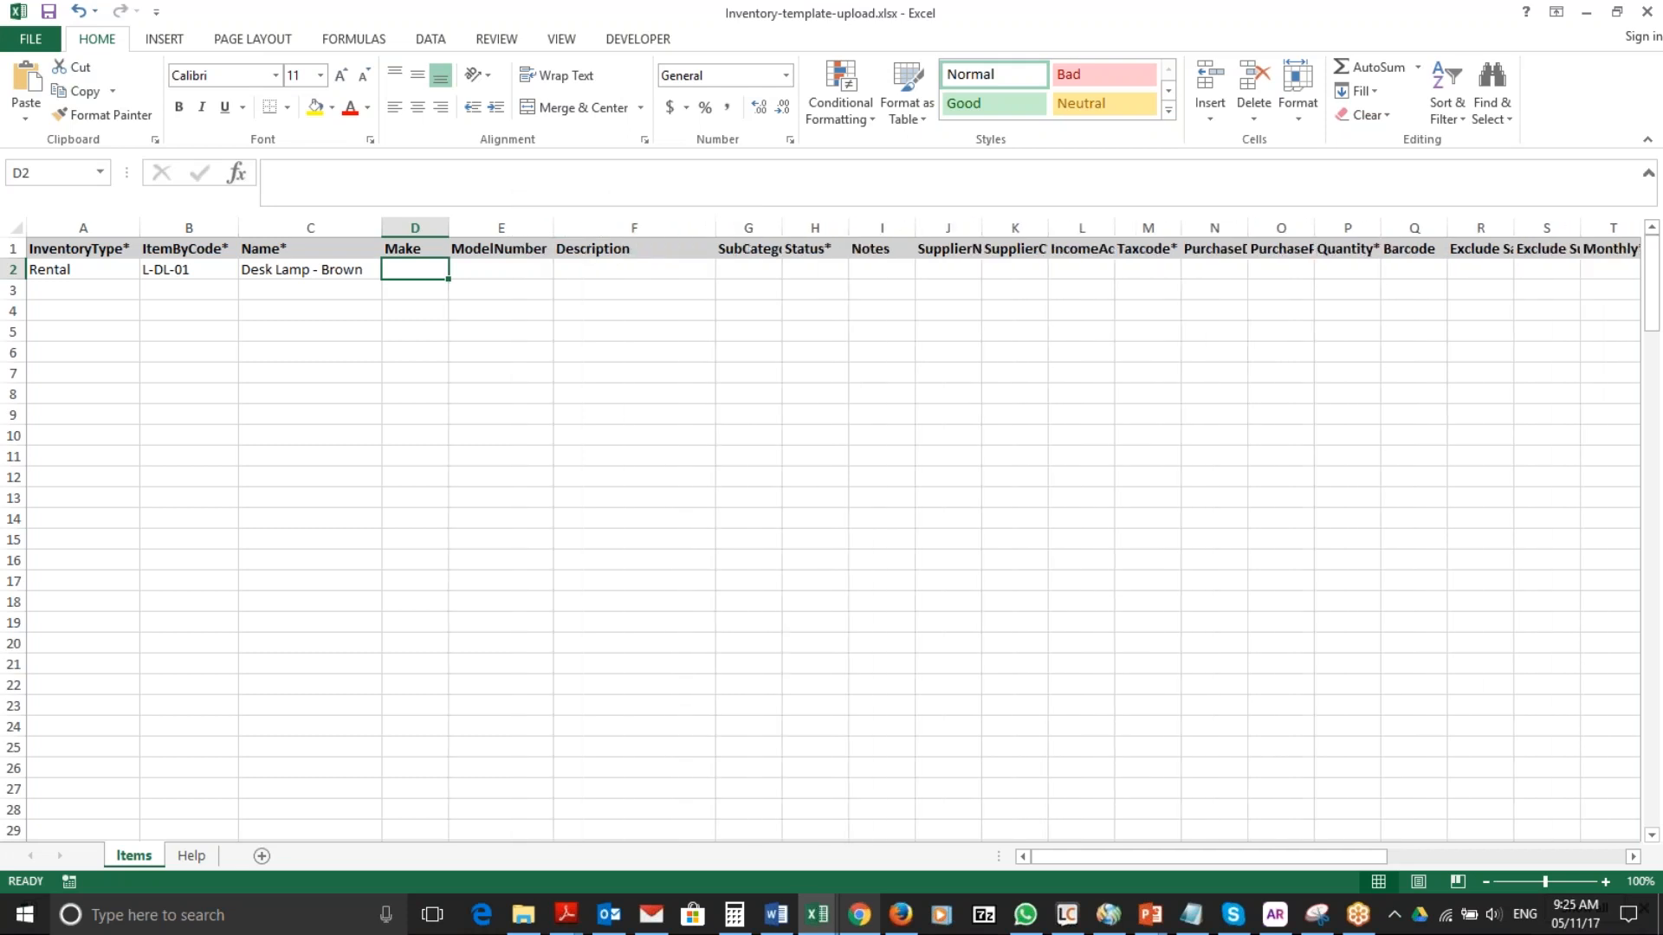
pyautogui.click(608, 270)
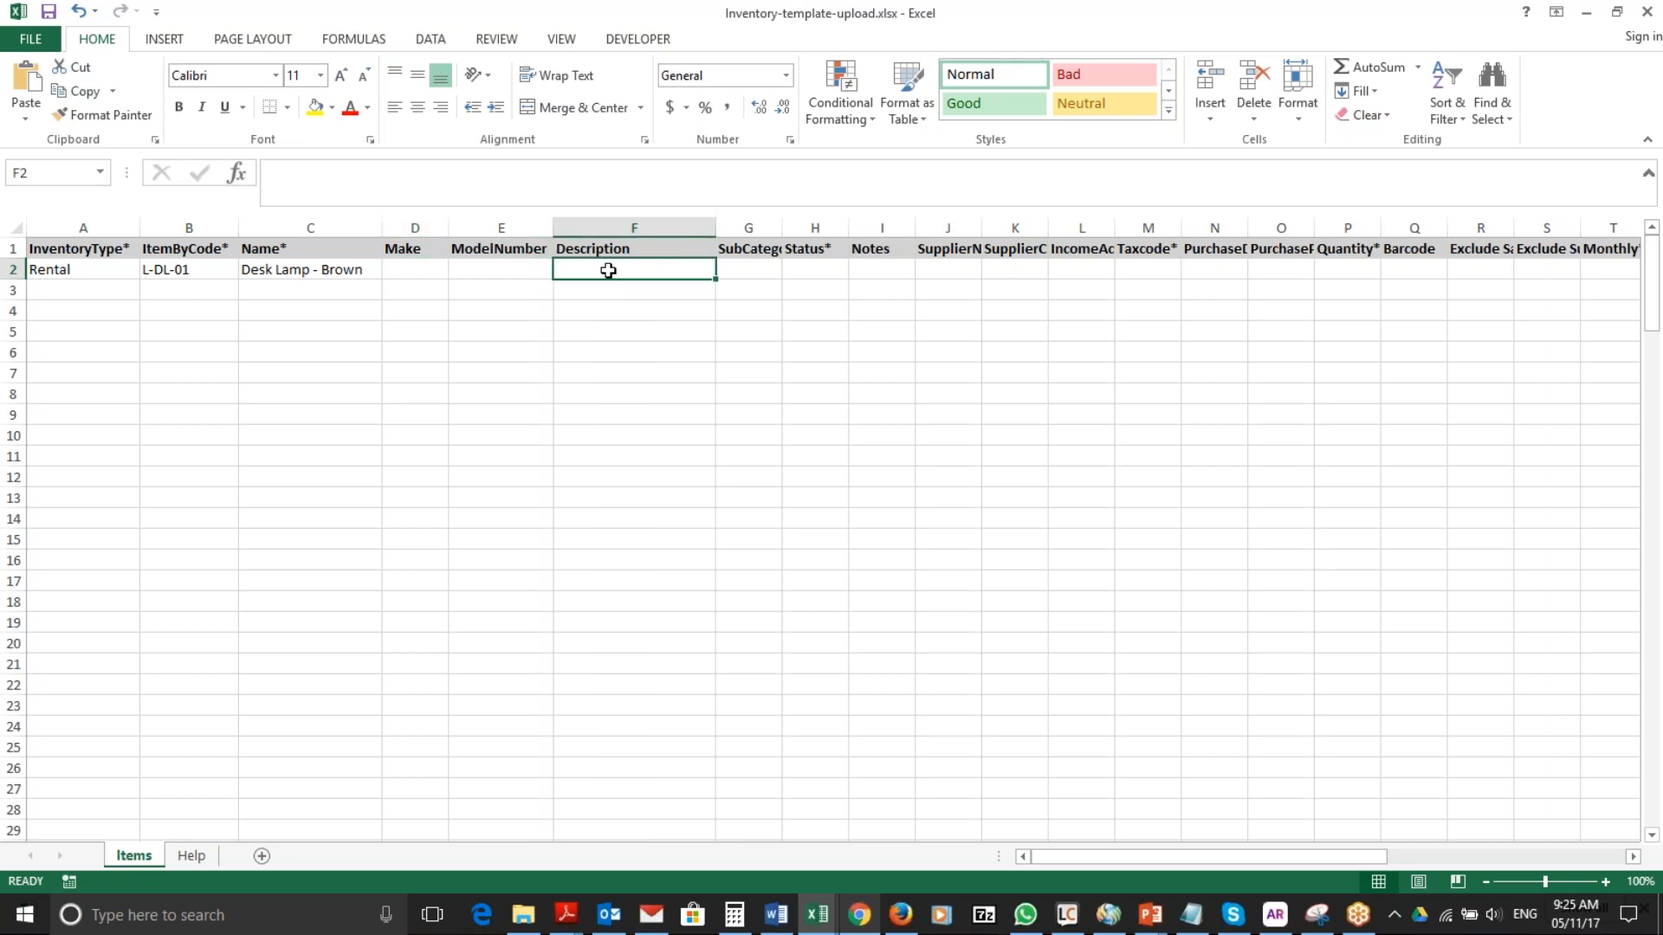
pyautogui.click(352, 271)
pyautogui.hotkey('ctrl', 'c')
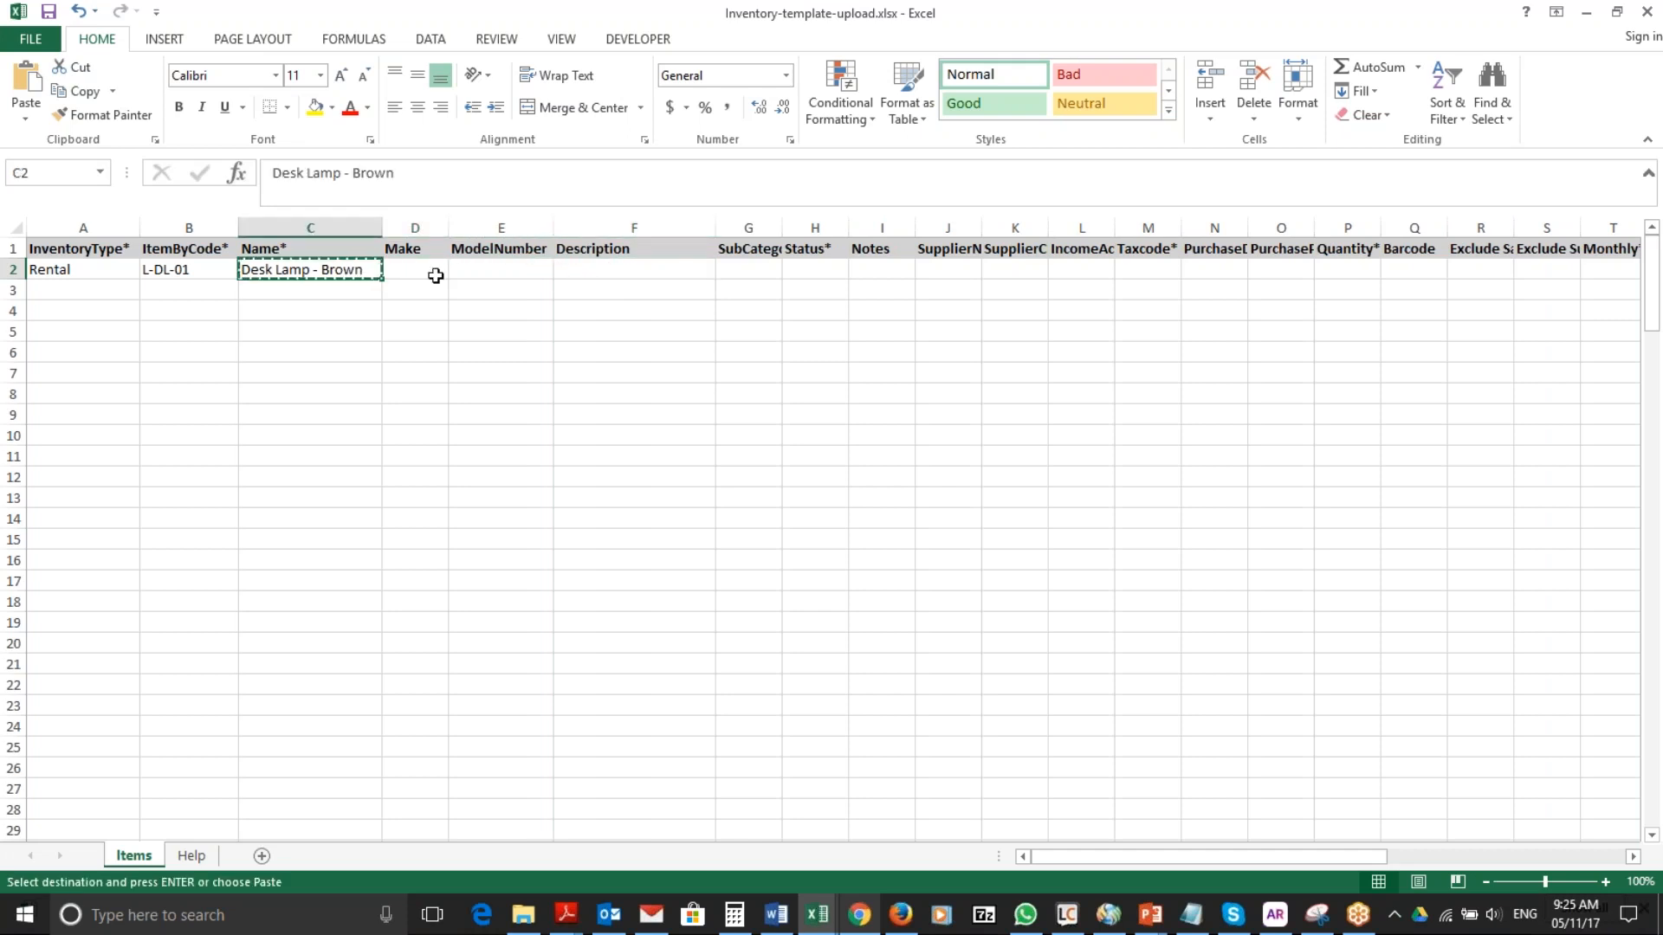
pyautogui.click(598, 265)
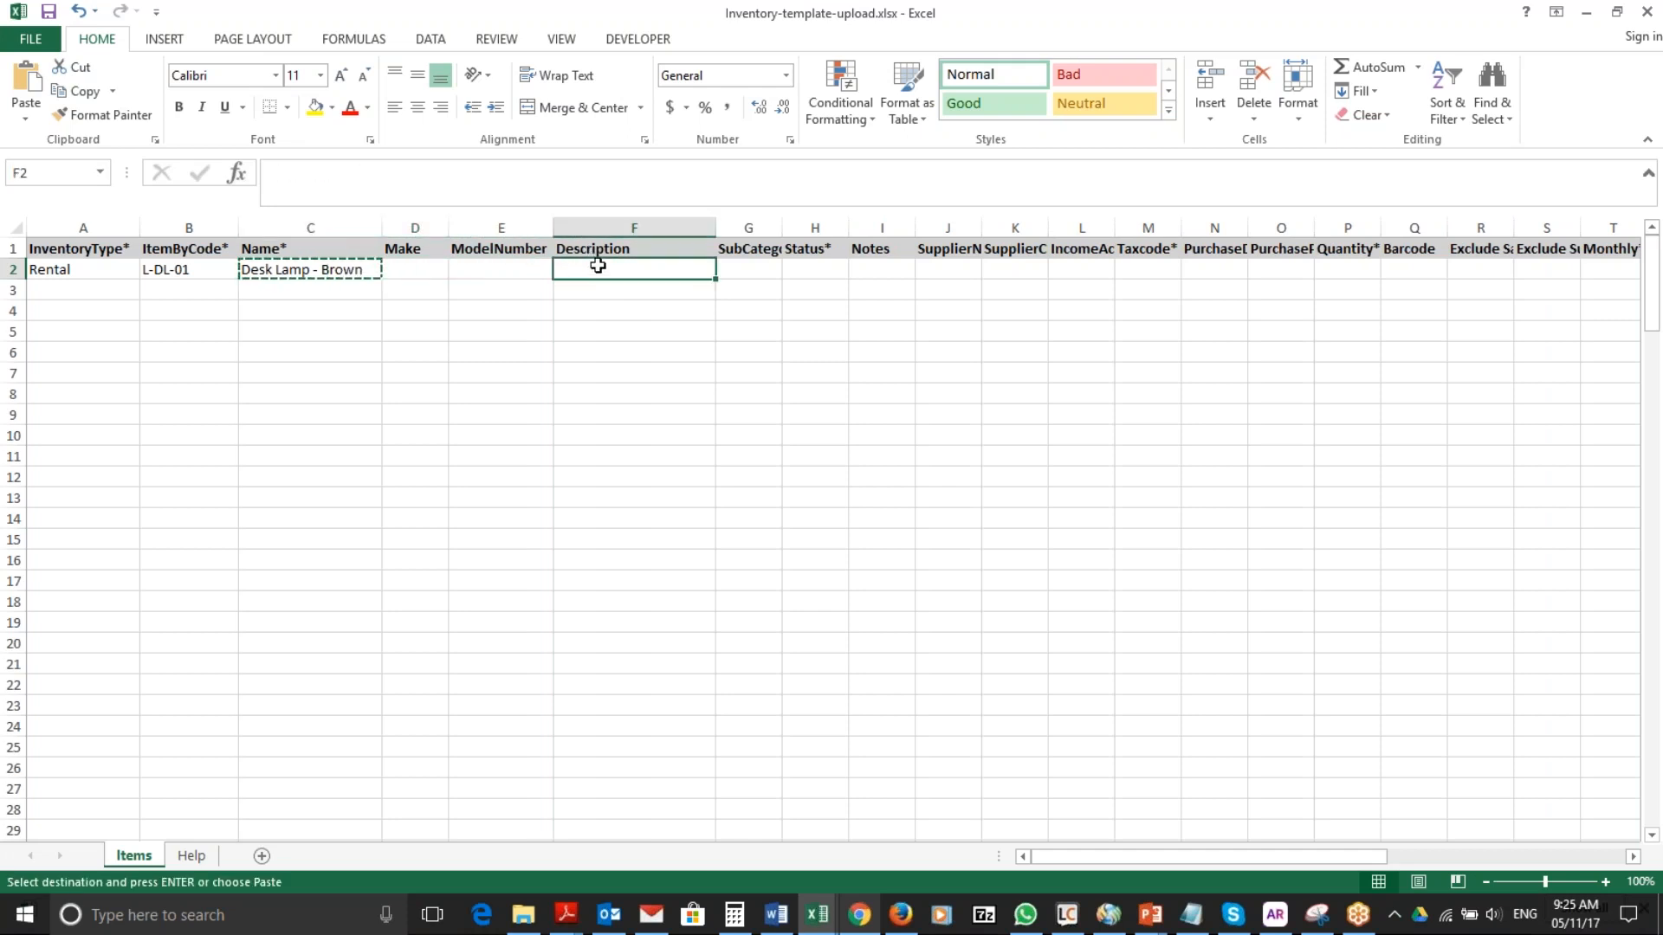
pyautogui.hotkey('ctrl', 'v')
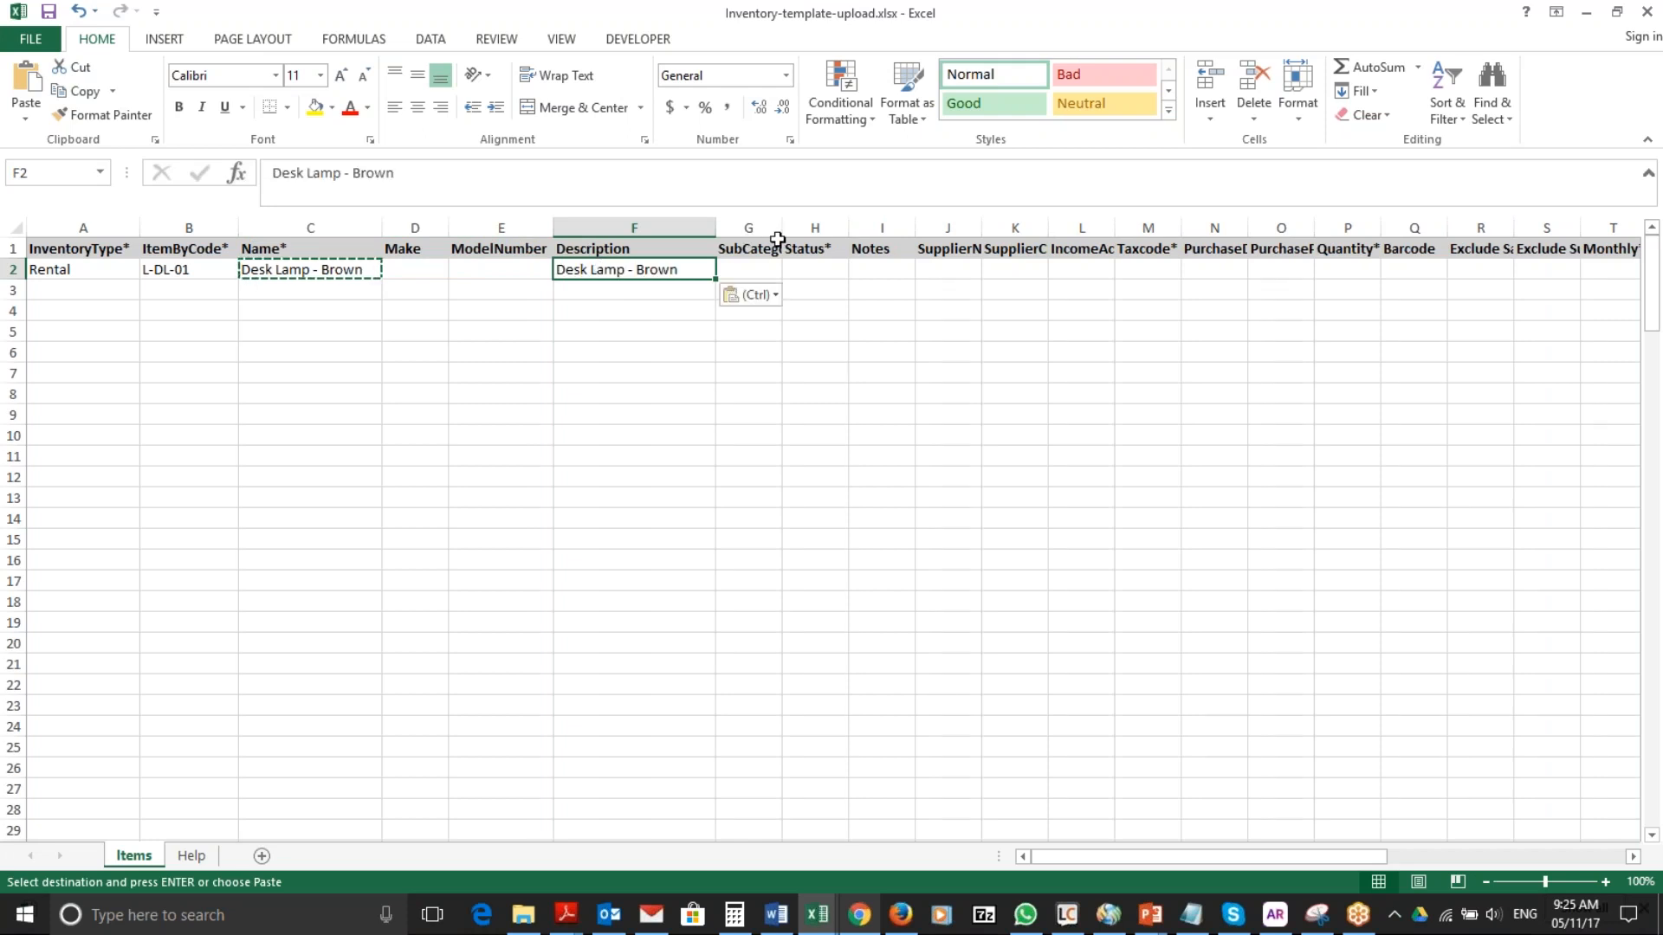
# Widen the SubCategory column and set the item's subcategory to Desks - Desks.
pyautogui.moveTo(782, 227); pyautogui.dragTo(886, 227)
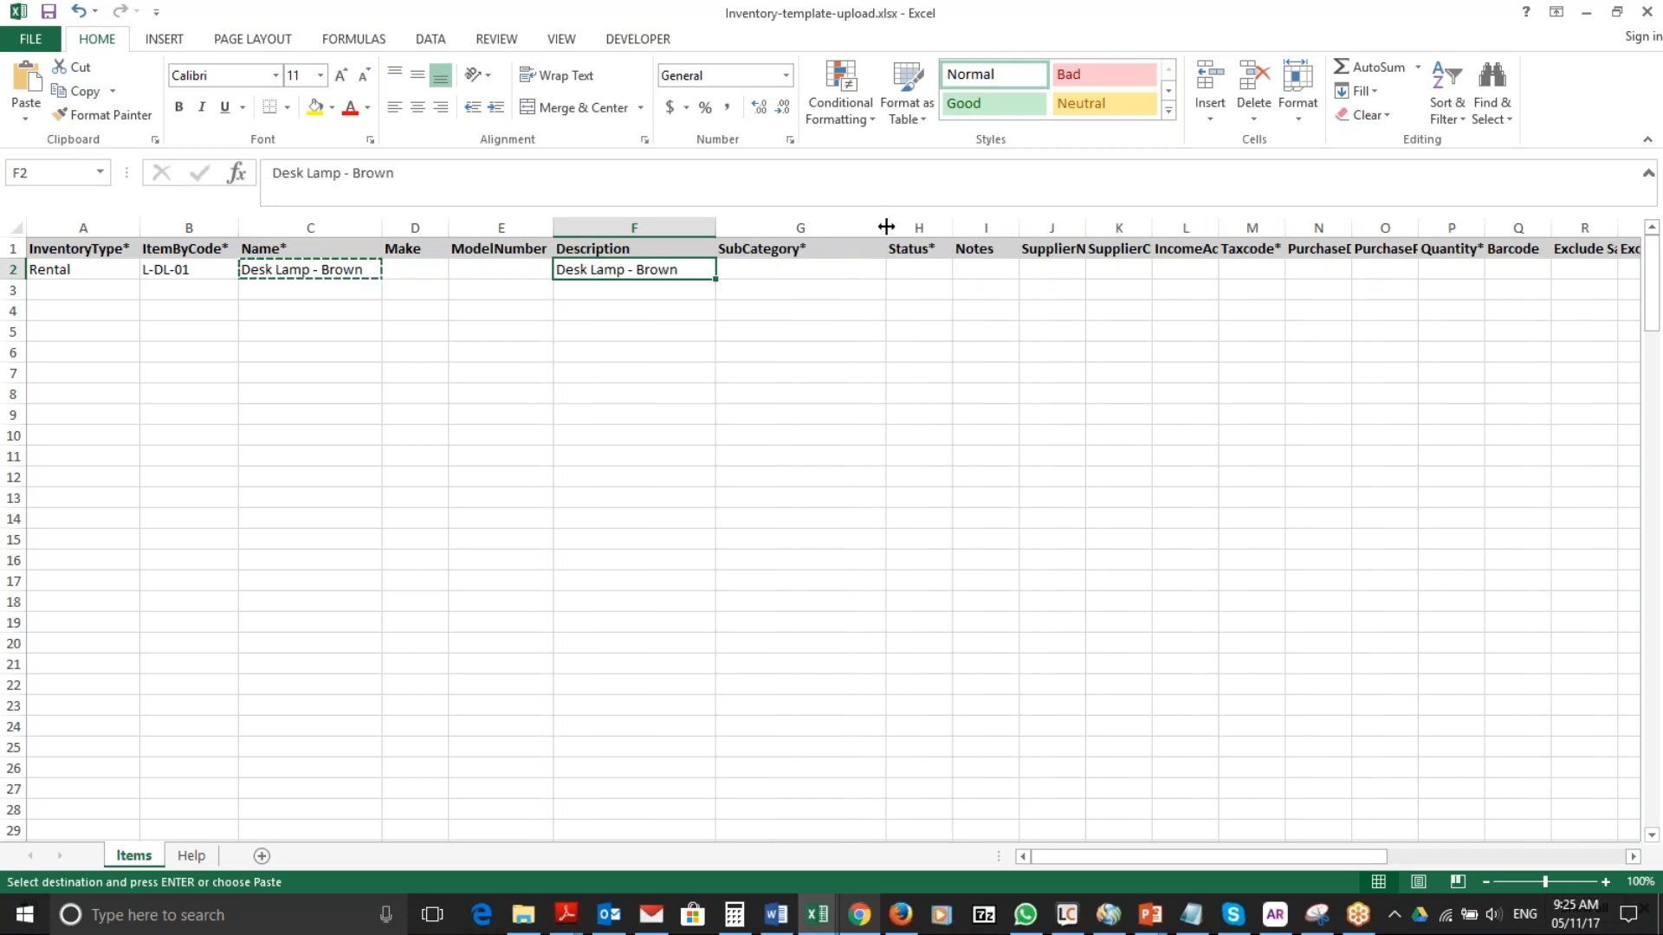
pyautogui.click(834, 273)
pyautogui.click(895, 271)
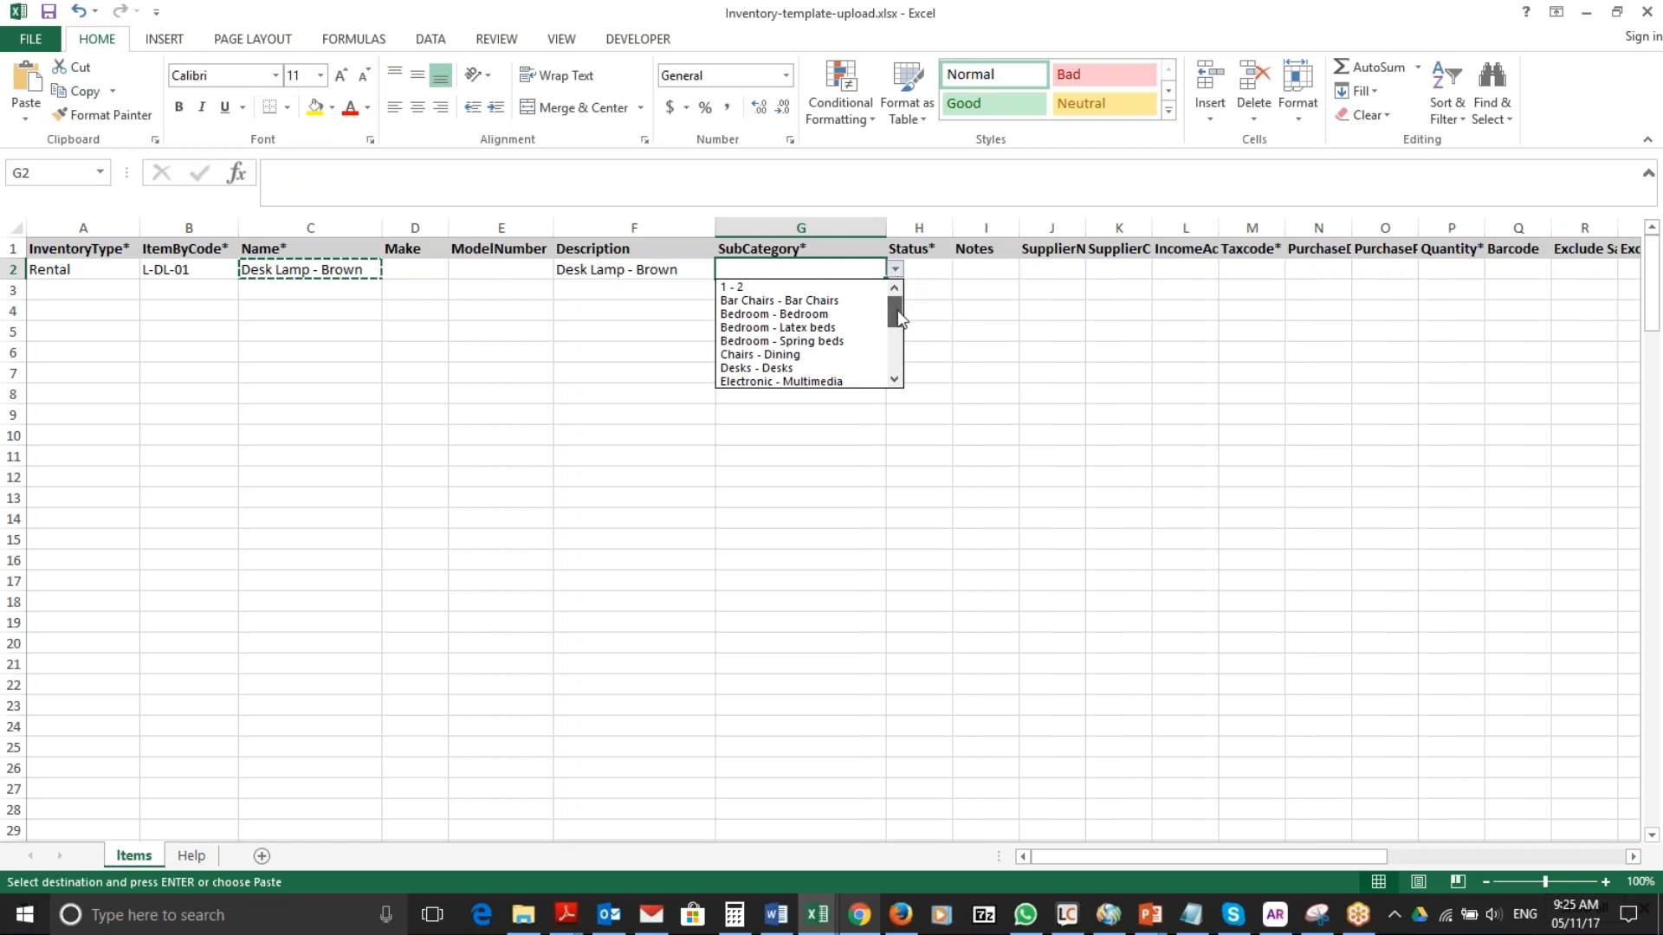
pyautogui.moveTo(897, 311)
pyautogui.mouseDown()
pyautogui.moveTo(899, 364)
pyautogui.moveTo(898, 342)
pyautogui.mouseUp()
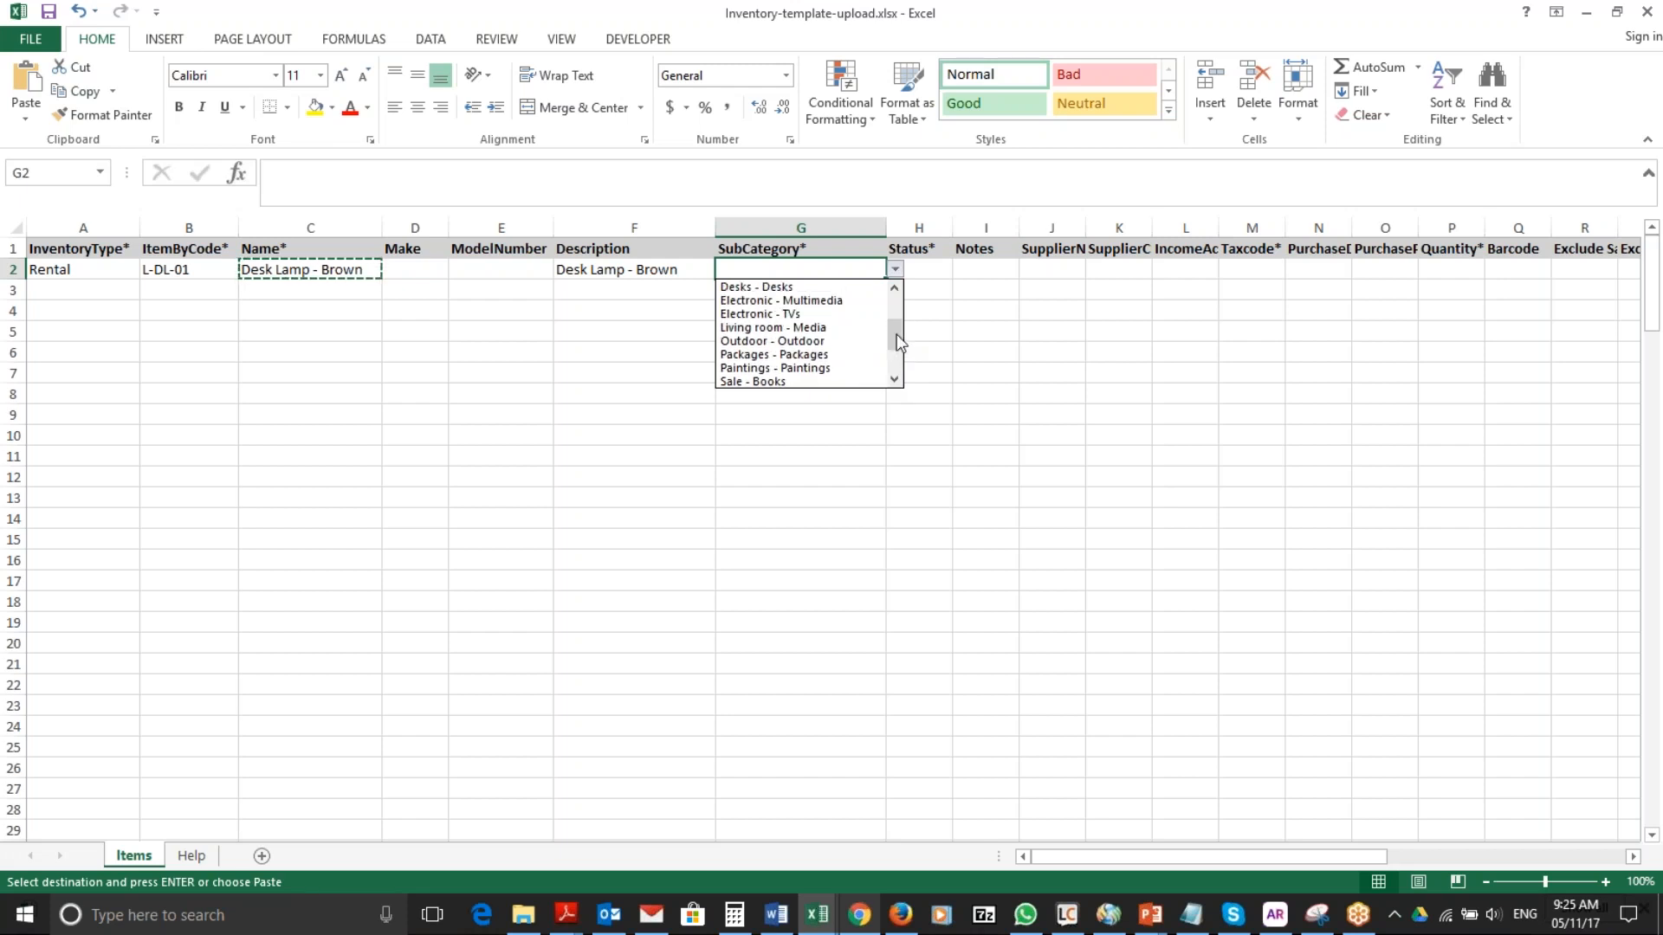
pyautogui.click(836, 287)
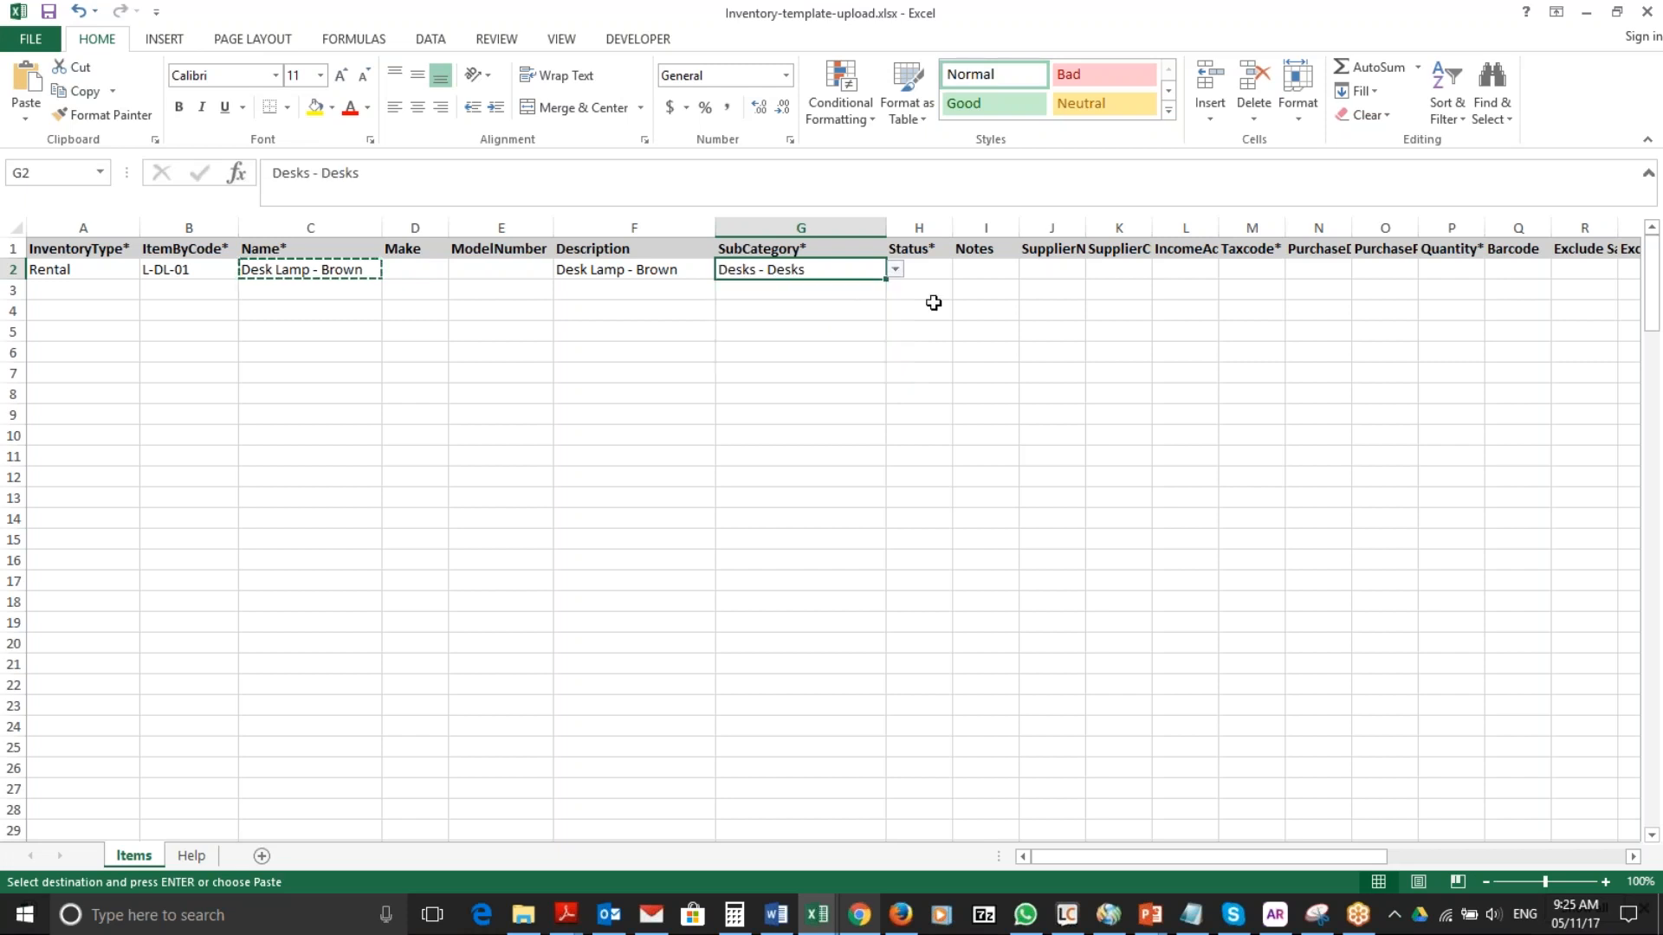
# Set the desk lamp's status to Active.
pyautogui.click(942, 266)
pyautogui.click(961, 269)
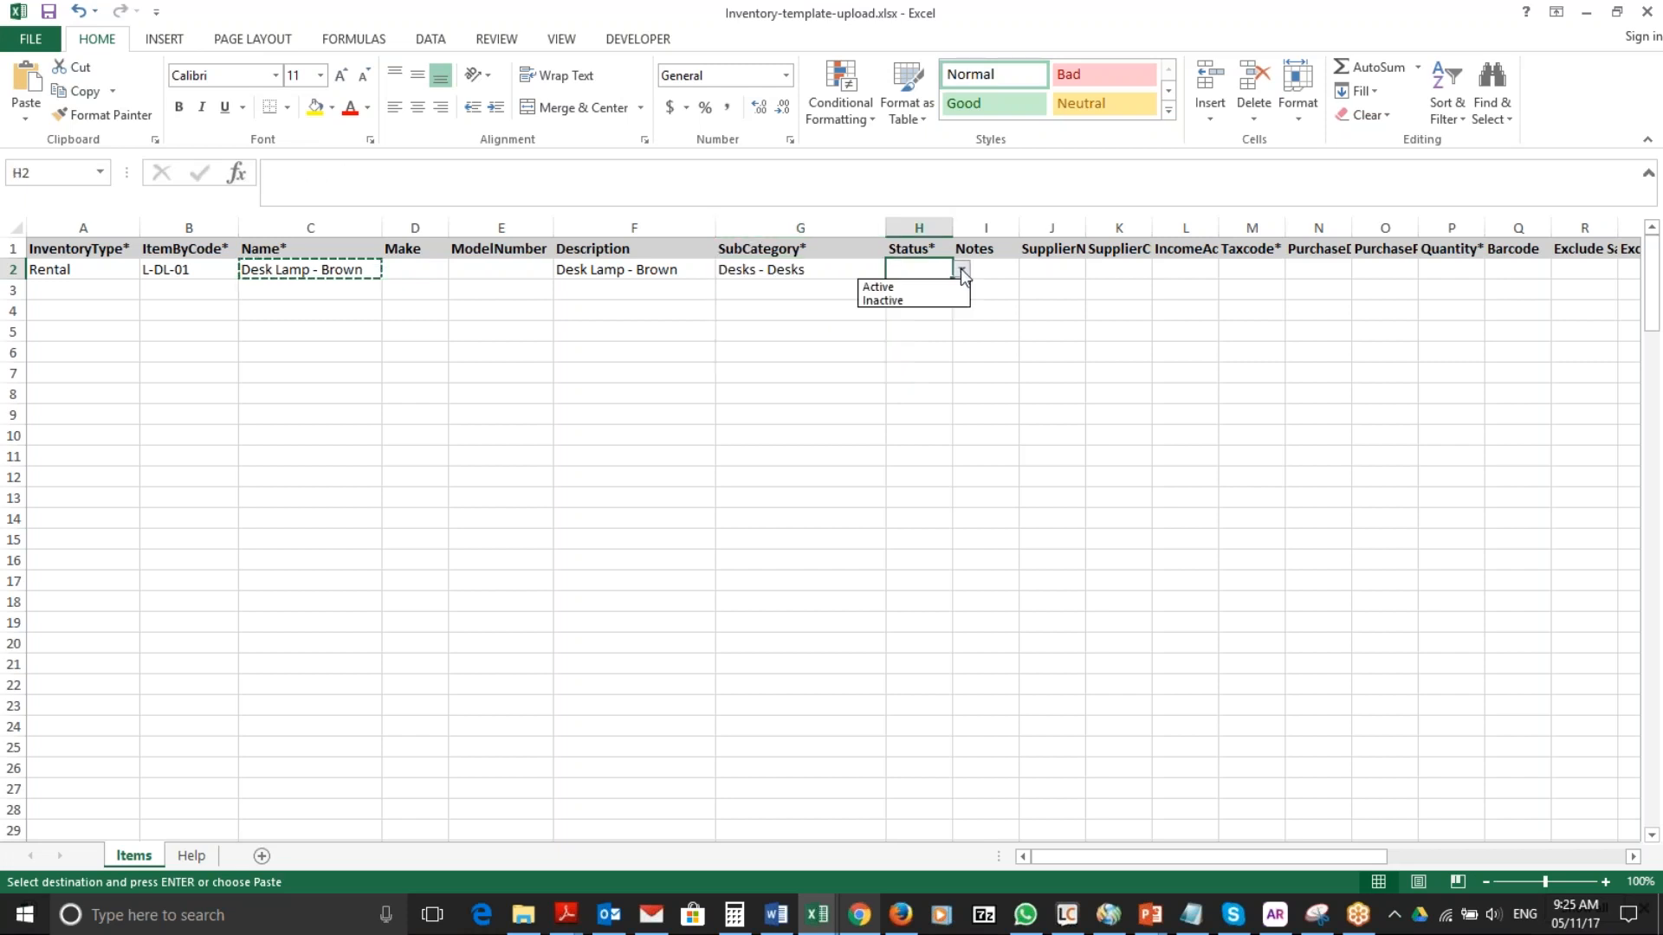
pyautogui.click(900, 284)
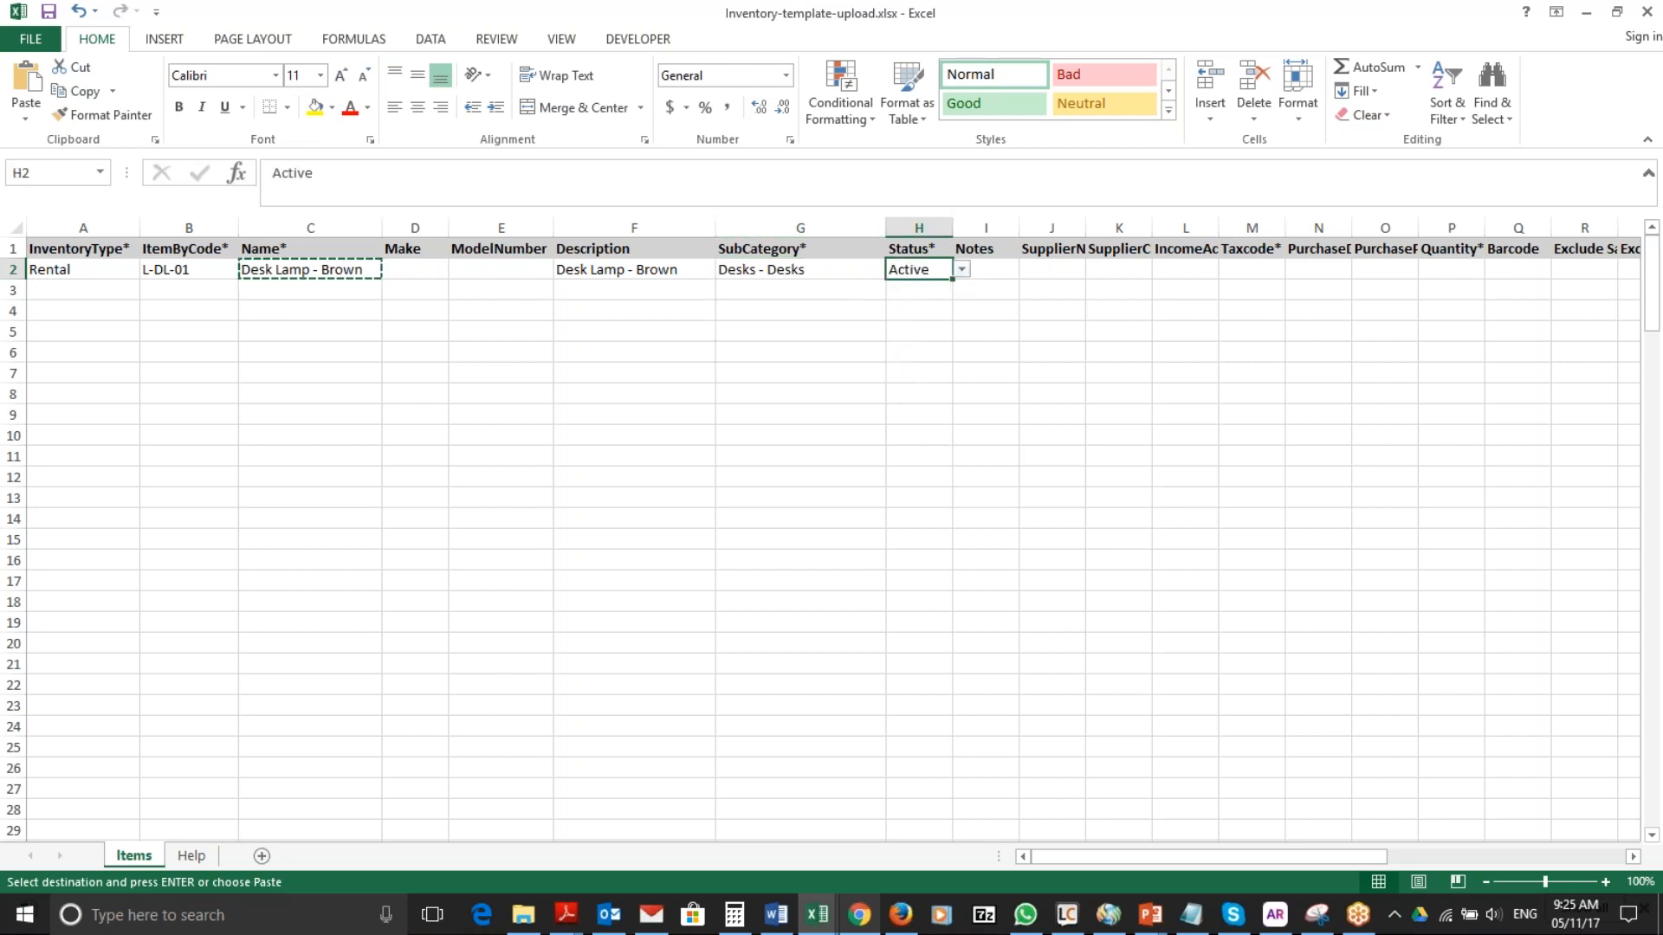
# Widen the income account column and set the item's income tracking account to 4-2000 - Stock Income.
pyautogui.click(1055, 270)
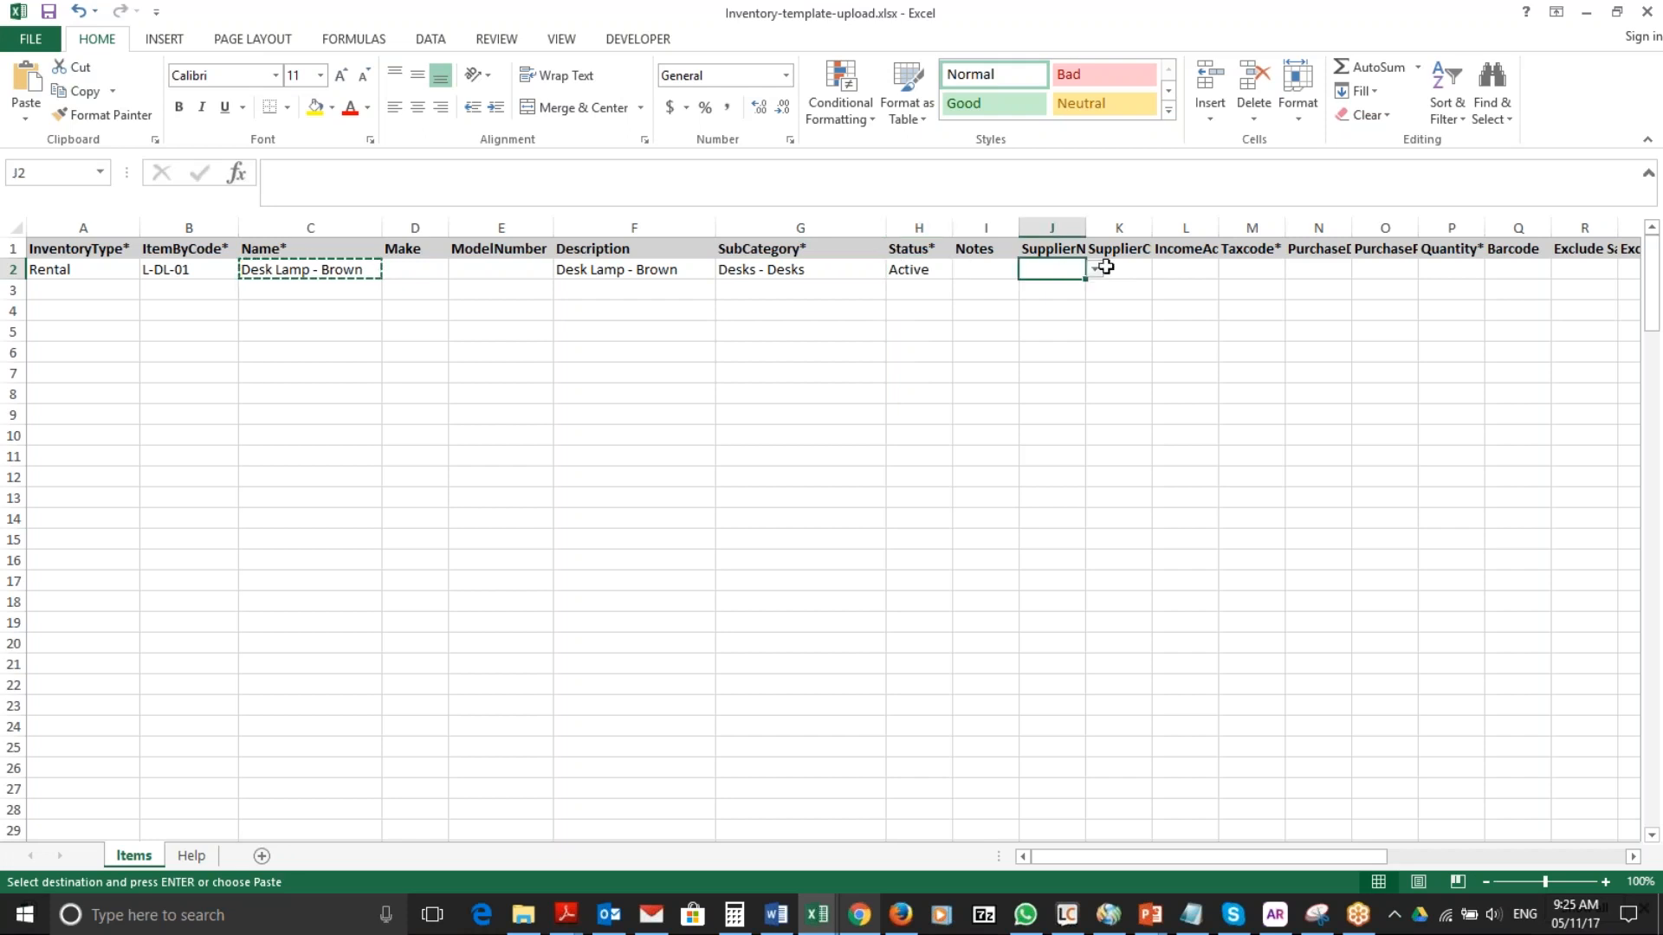
pyautogui.click(1173, 264)
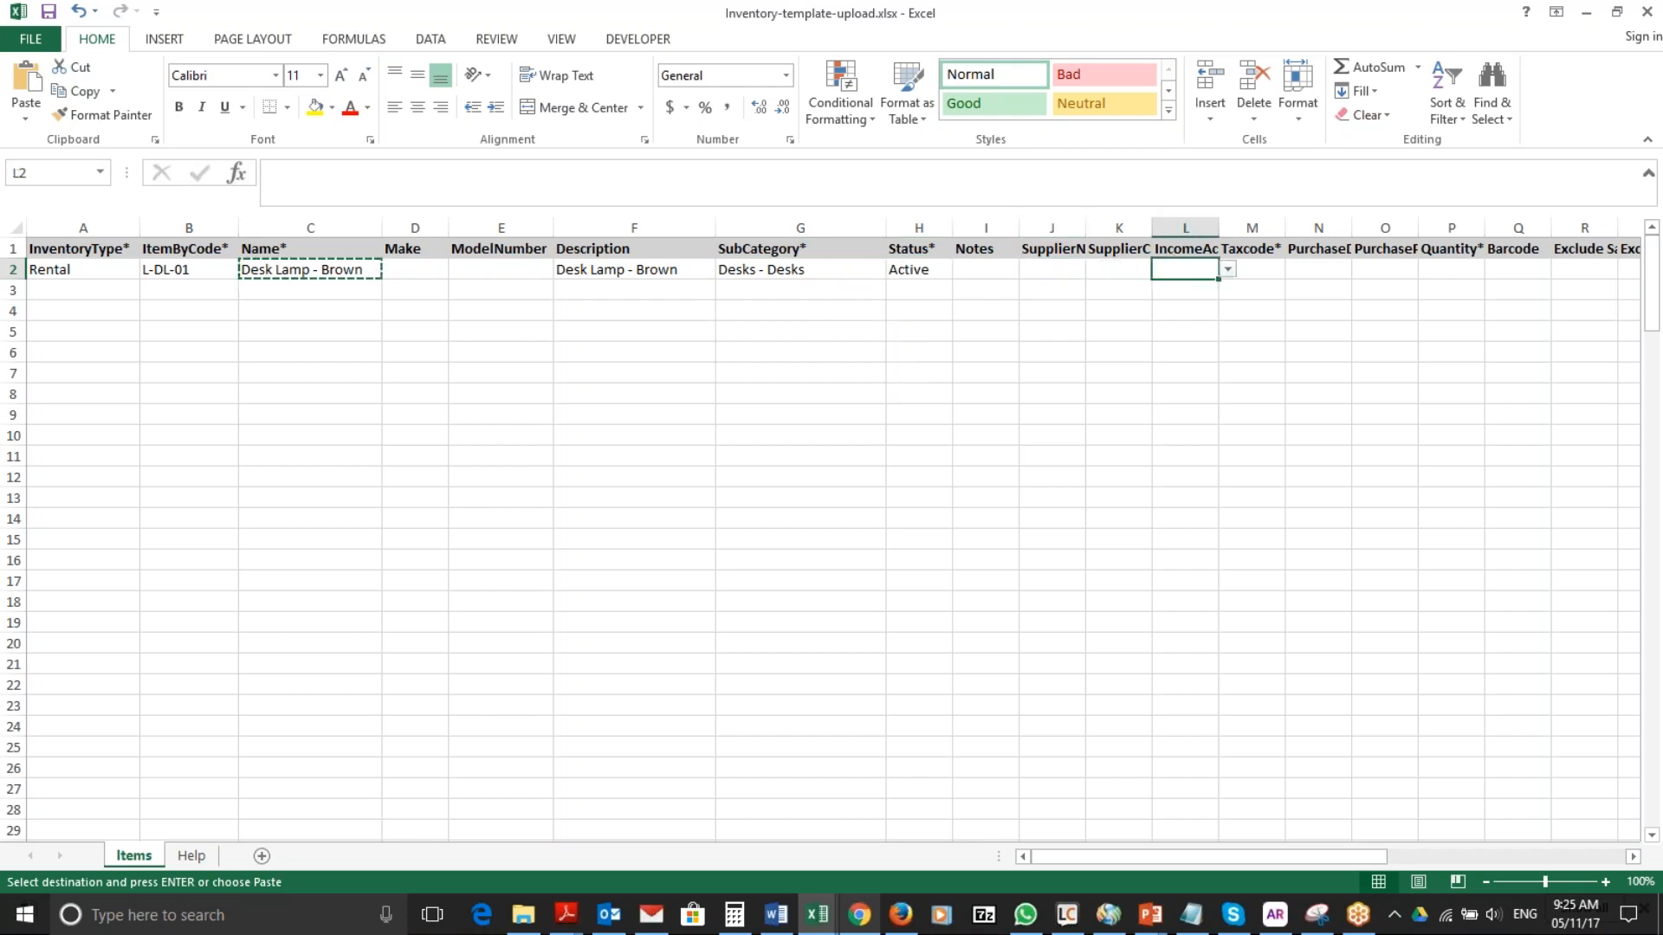
pyautogui.moveTo(1220, 226); pyautogui.dragTo(1314, 225)
pyautogui.click(1322, 269)
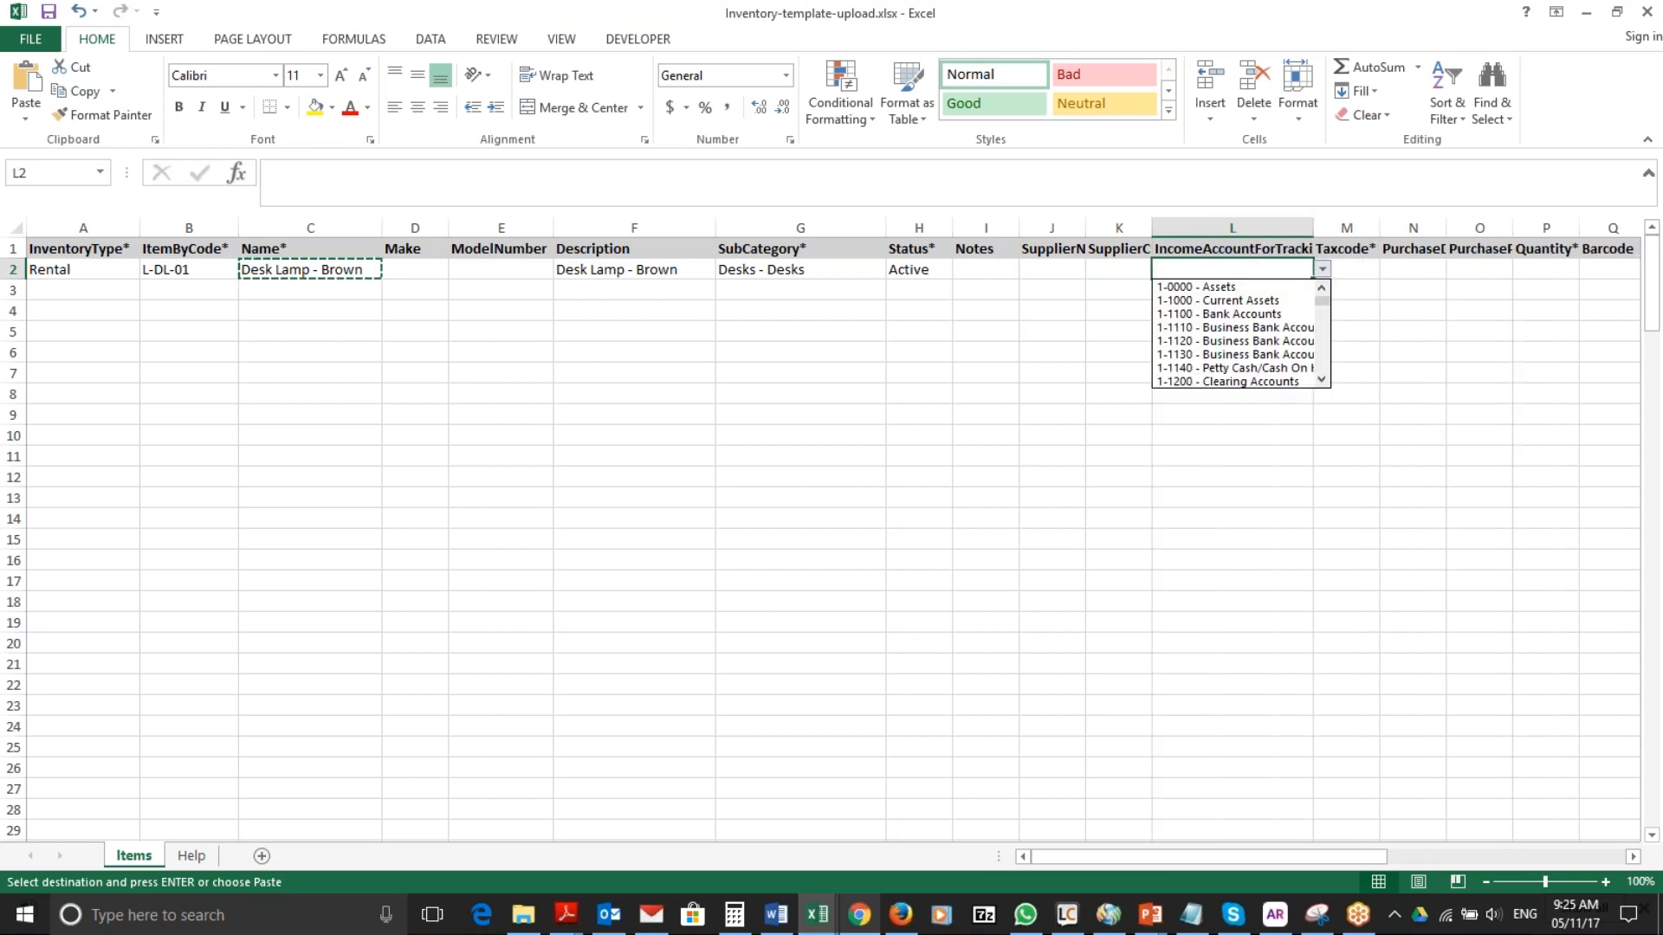
pyautogui.moveTo(1323, 302); pyautogui.dragTo(1326, 311)
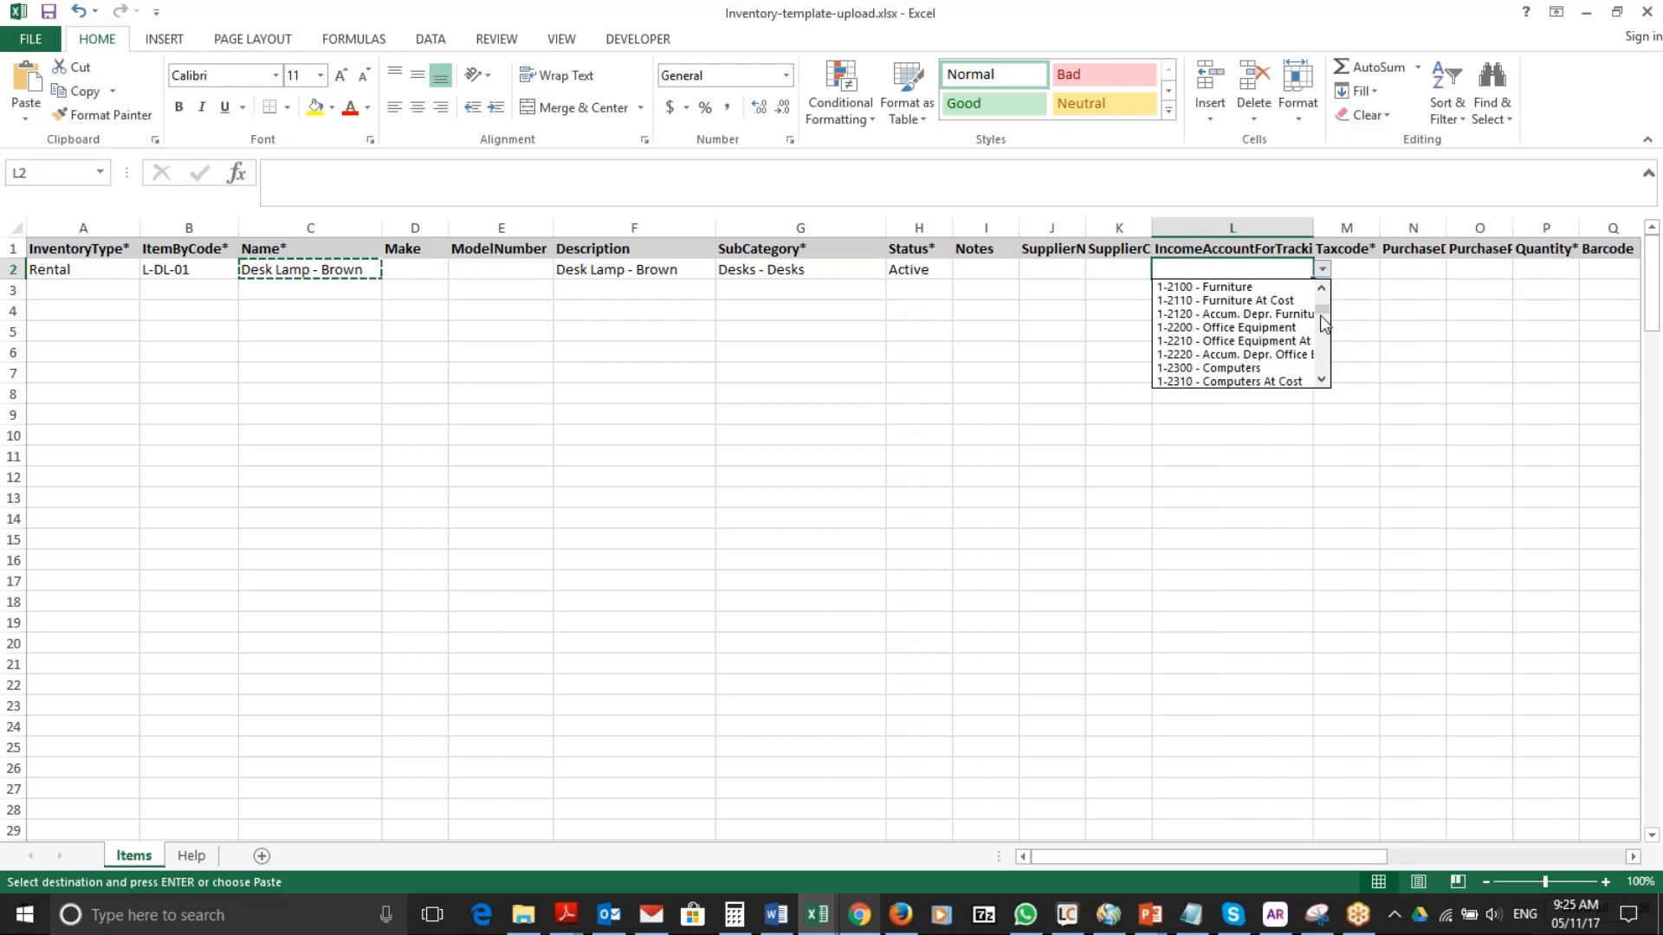
pyautogui.moveTo(1320, 318); pyautogui.dragTo(1327, 336)
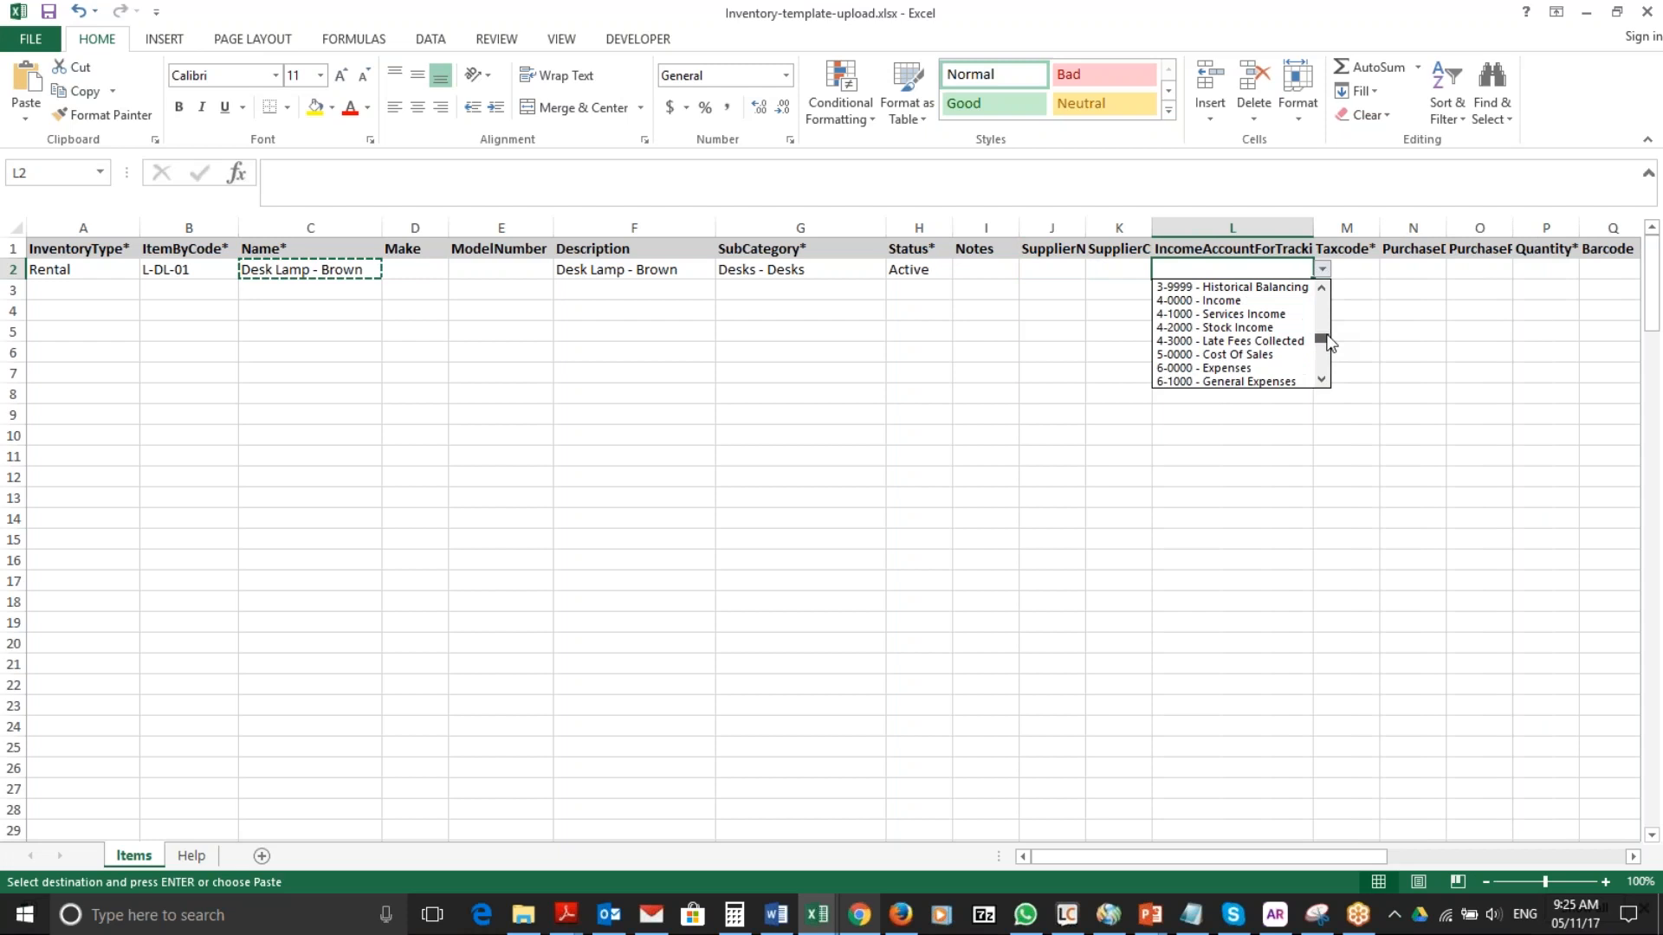
pyautogui.click(1280, 330)
# Set the item's tax code to Goods & Services Tax.
pyautogui.click(1367, 268)
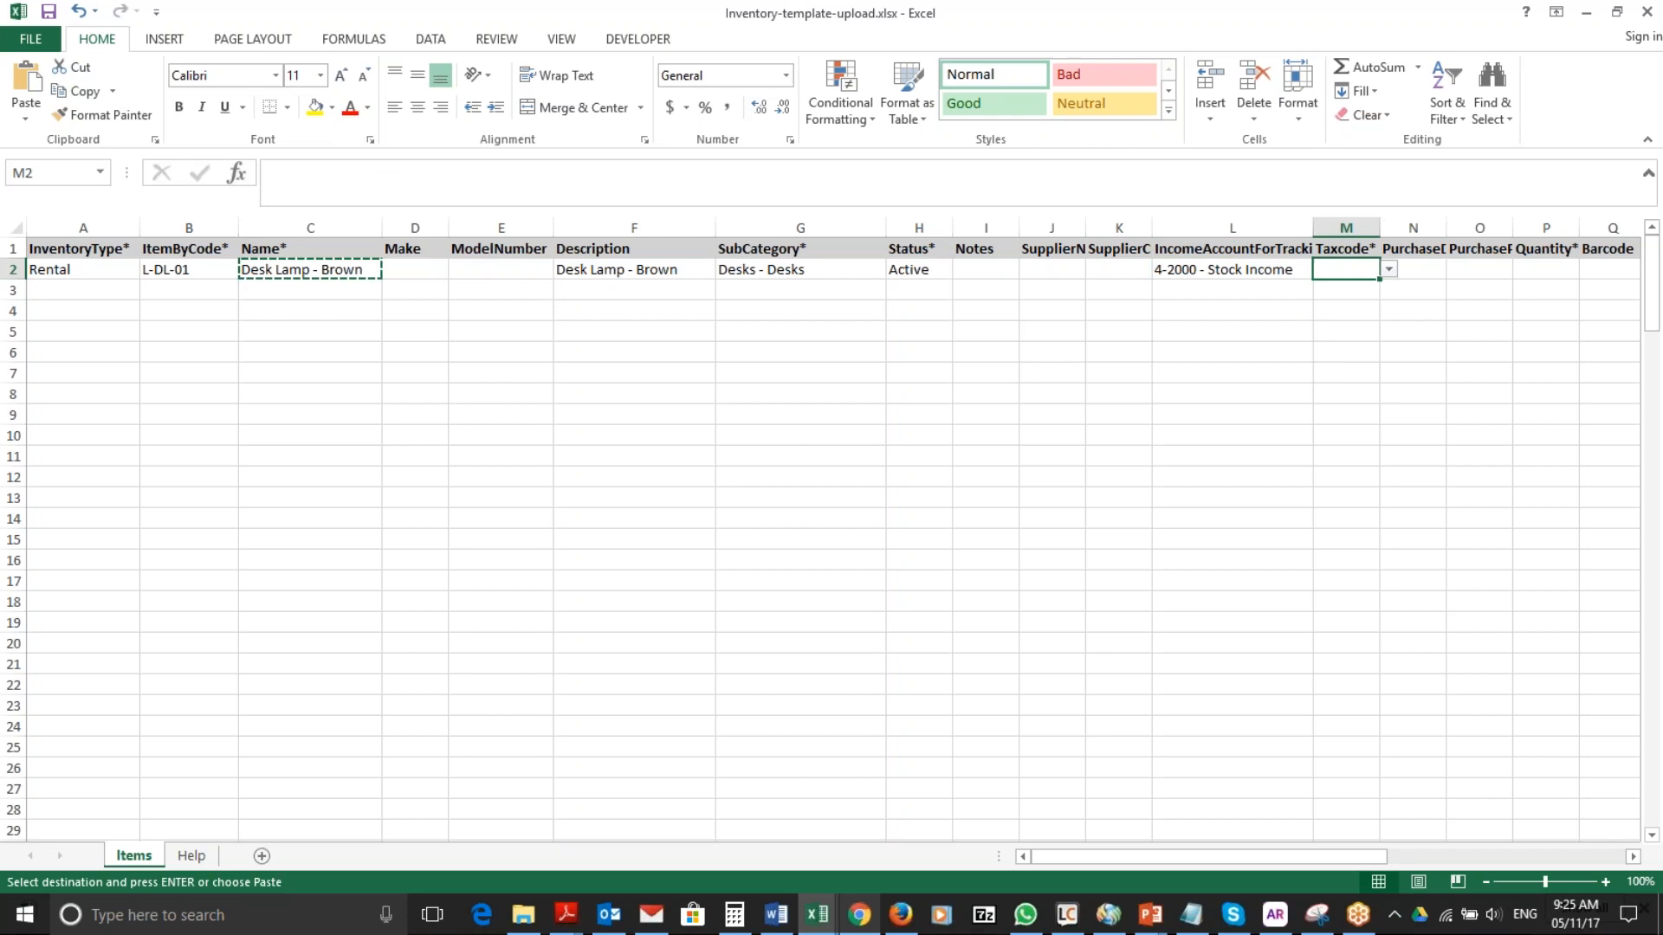
pyautogui.click(1388, 270)
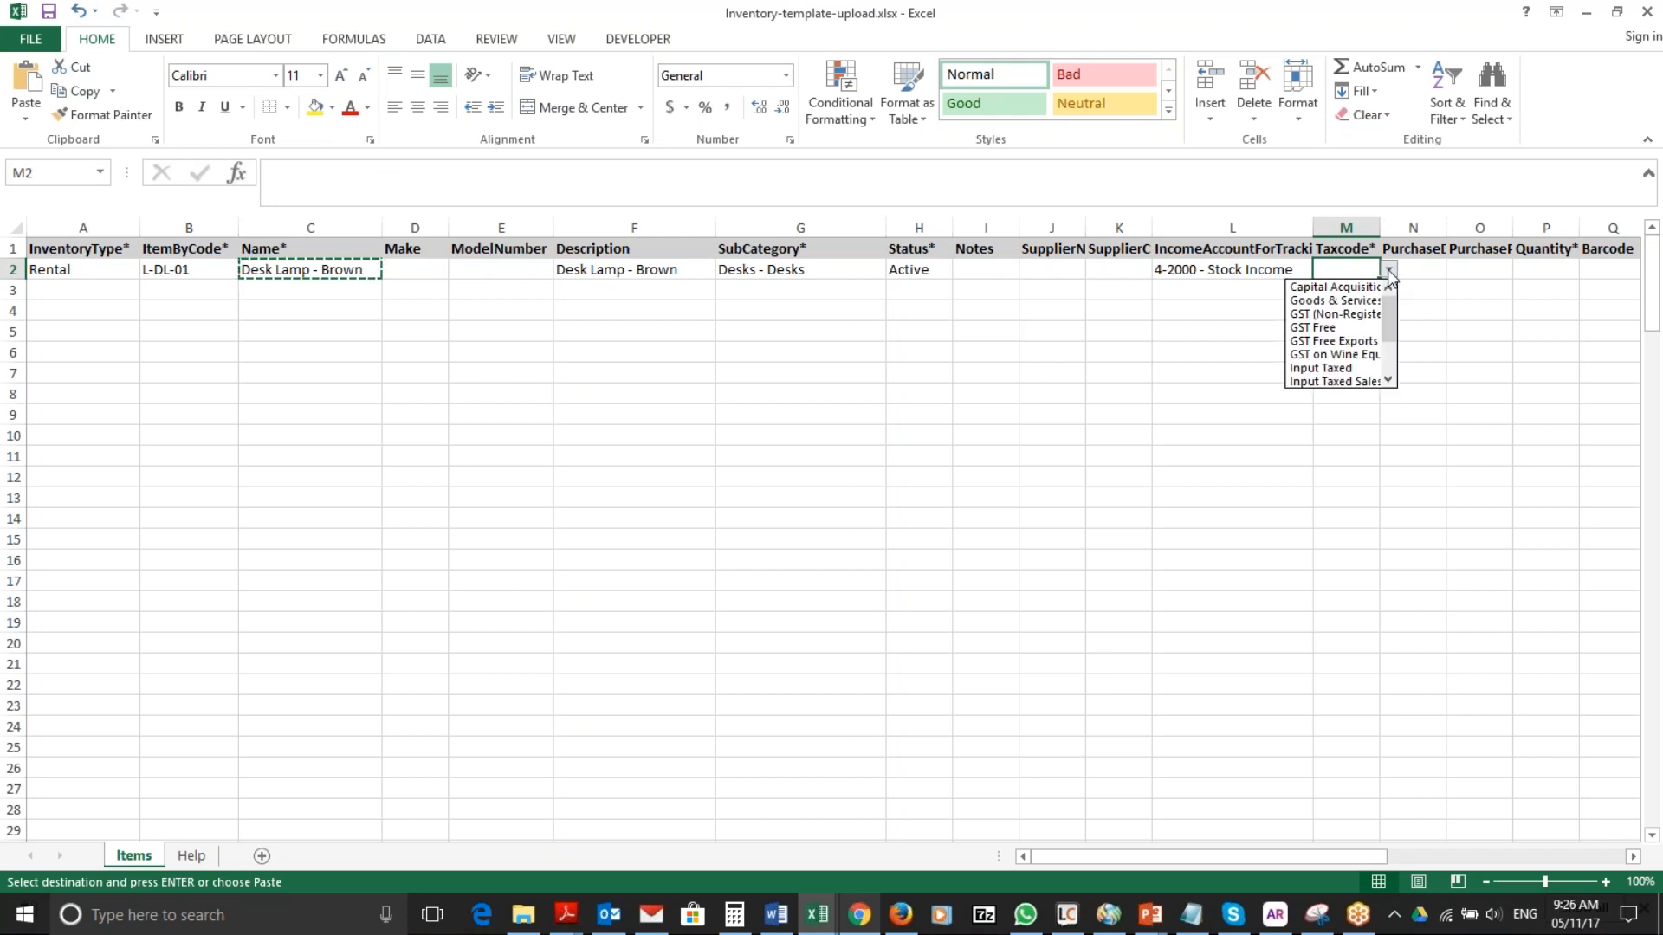
pyautogui.click(1386, 361)
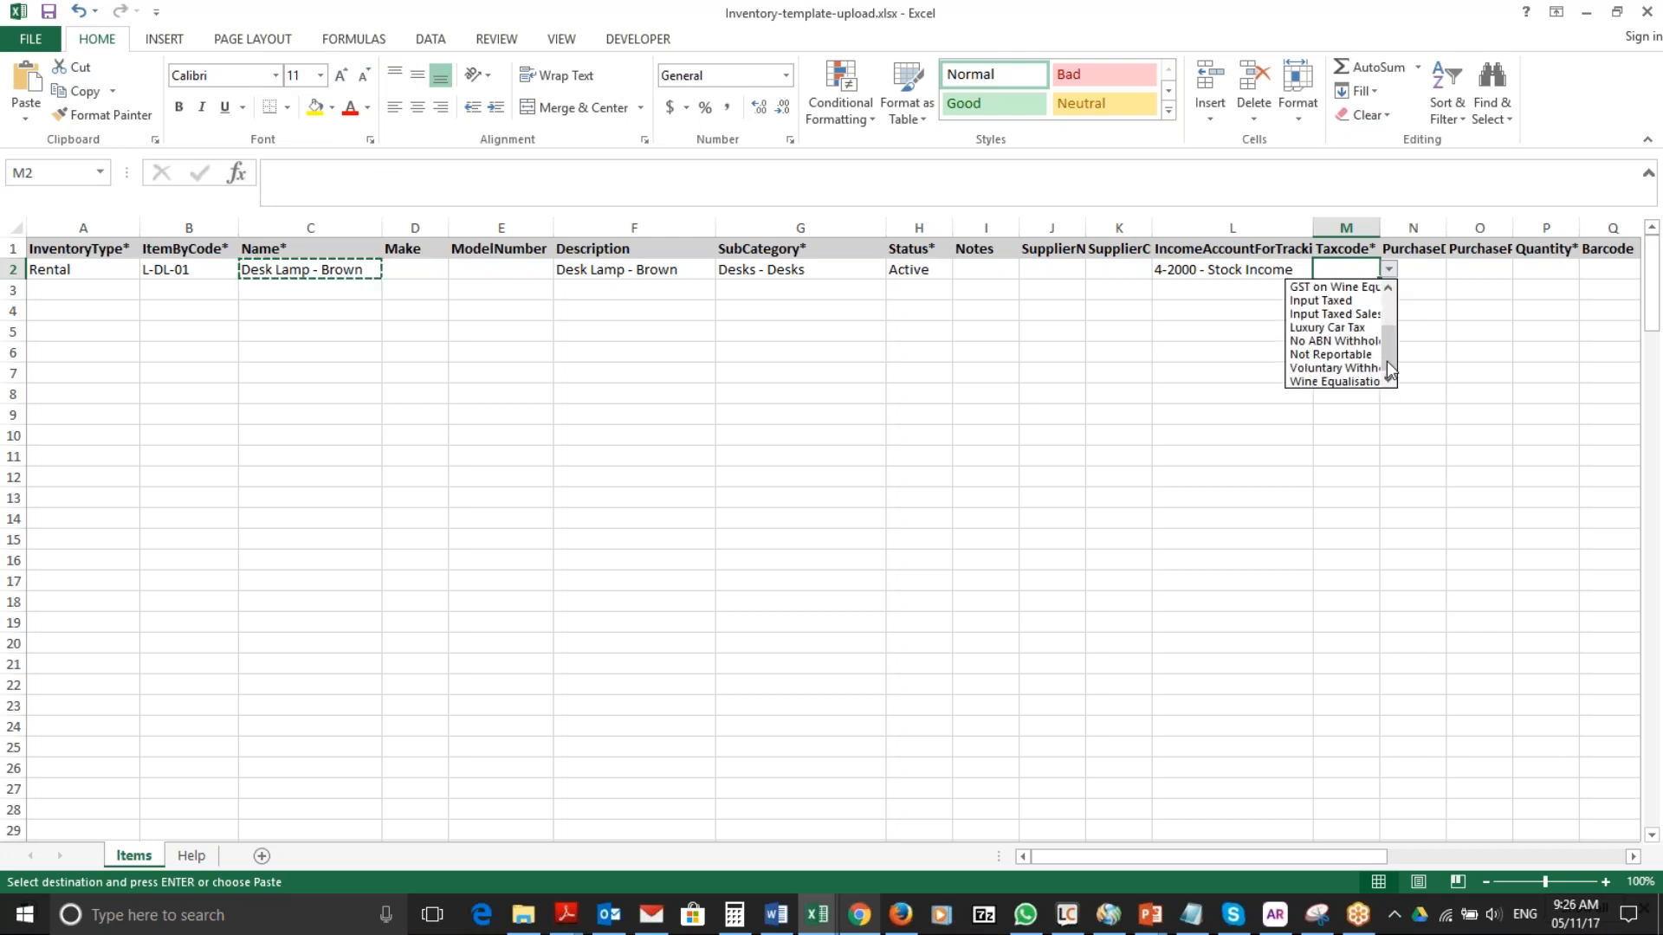
pyautogui.moveTo(1387, 344); pyautogui.dragTo(1385, 309)
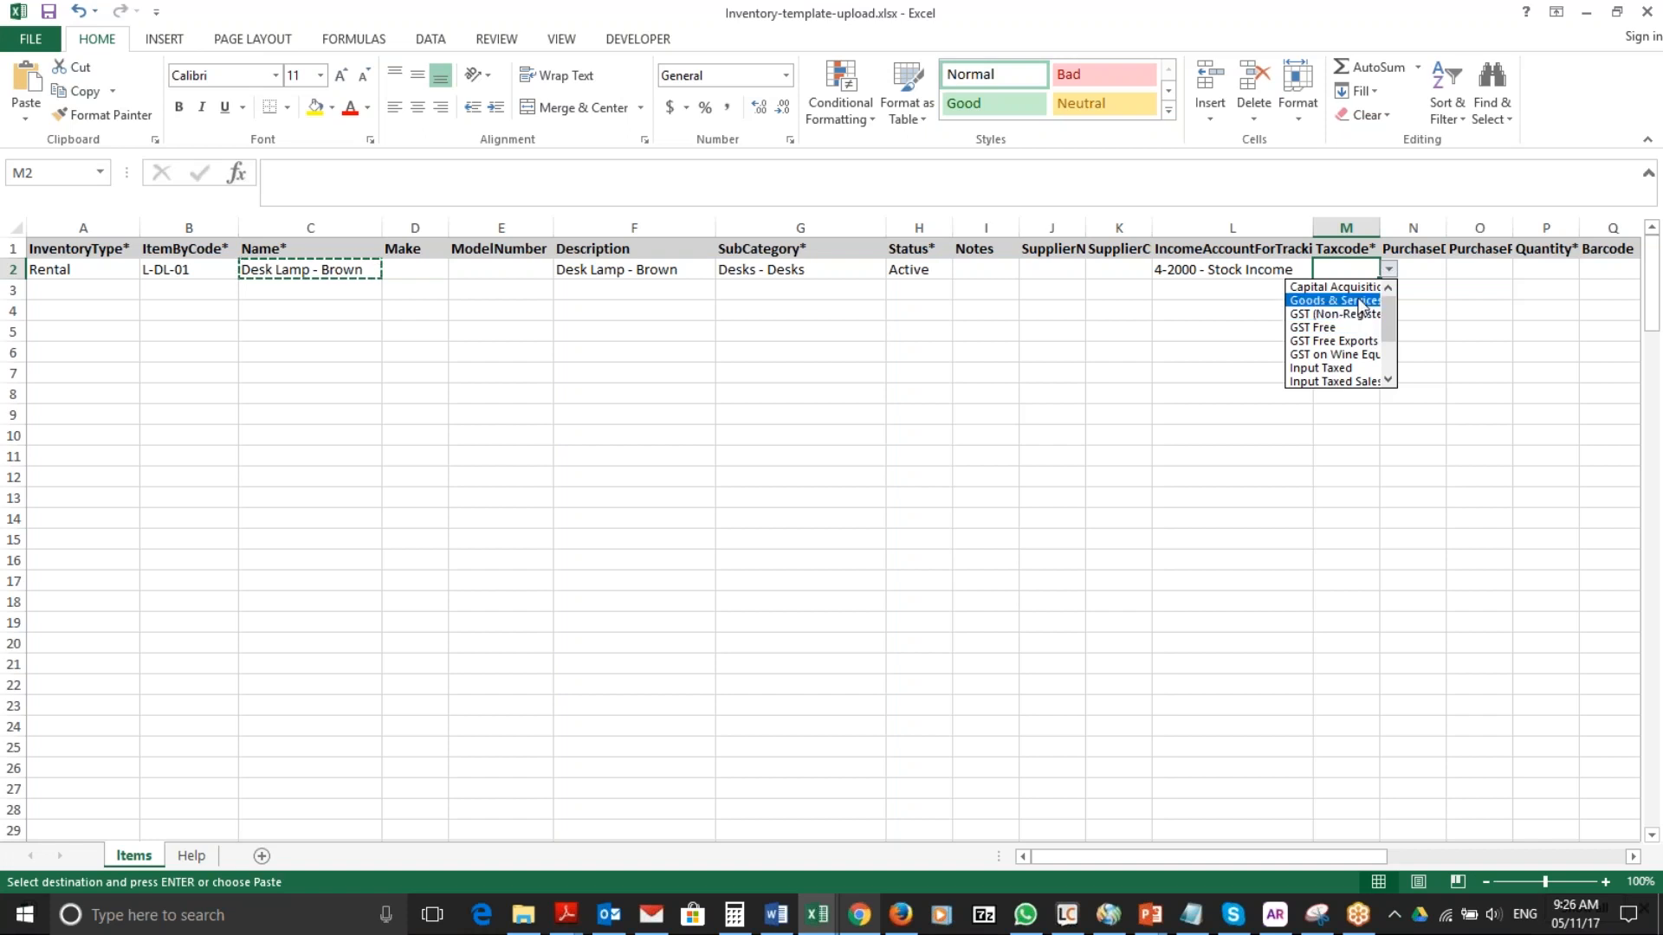
pyautogui.click(1360, 301)
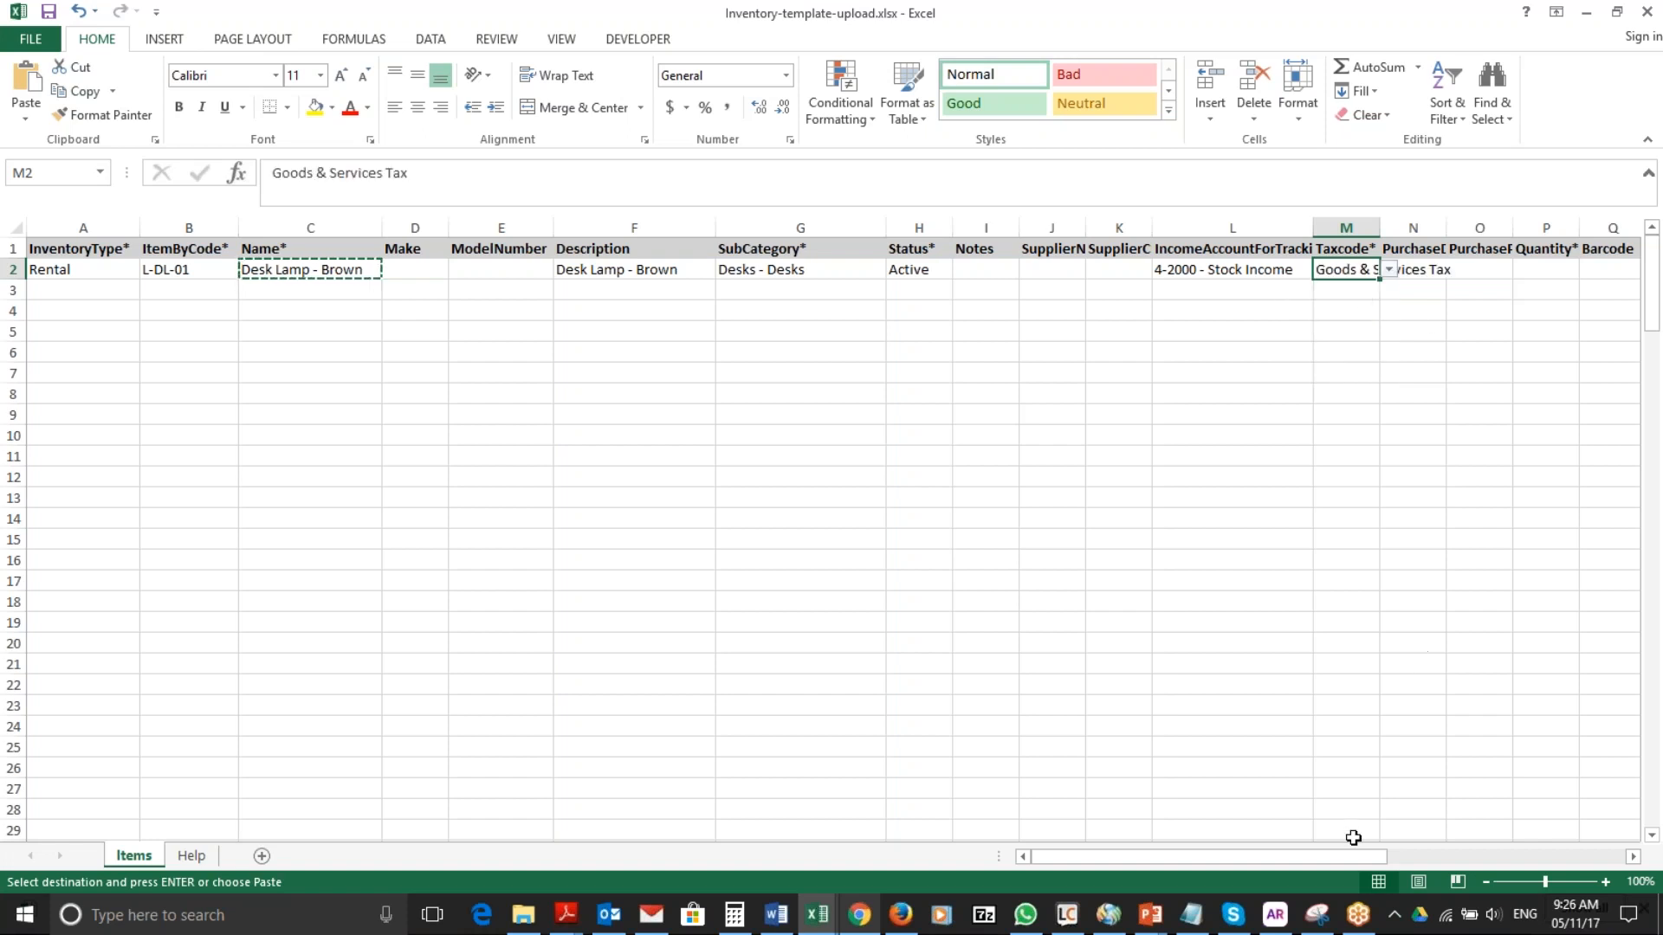
# Enter a quantity of 4 for the desk lamp and slightly widen the Barcode column.
pyautogui.moveTo(1357, 857); pyautogui.dragTo(1447, 853)
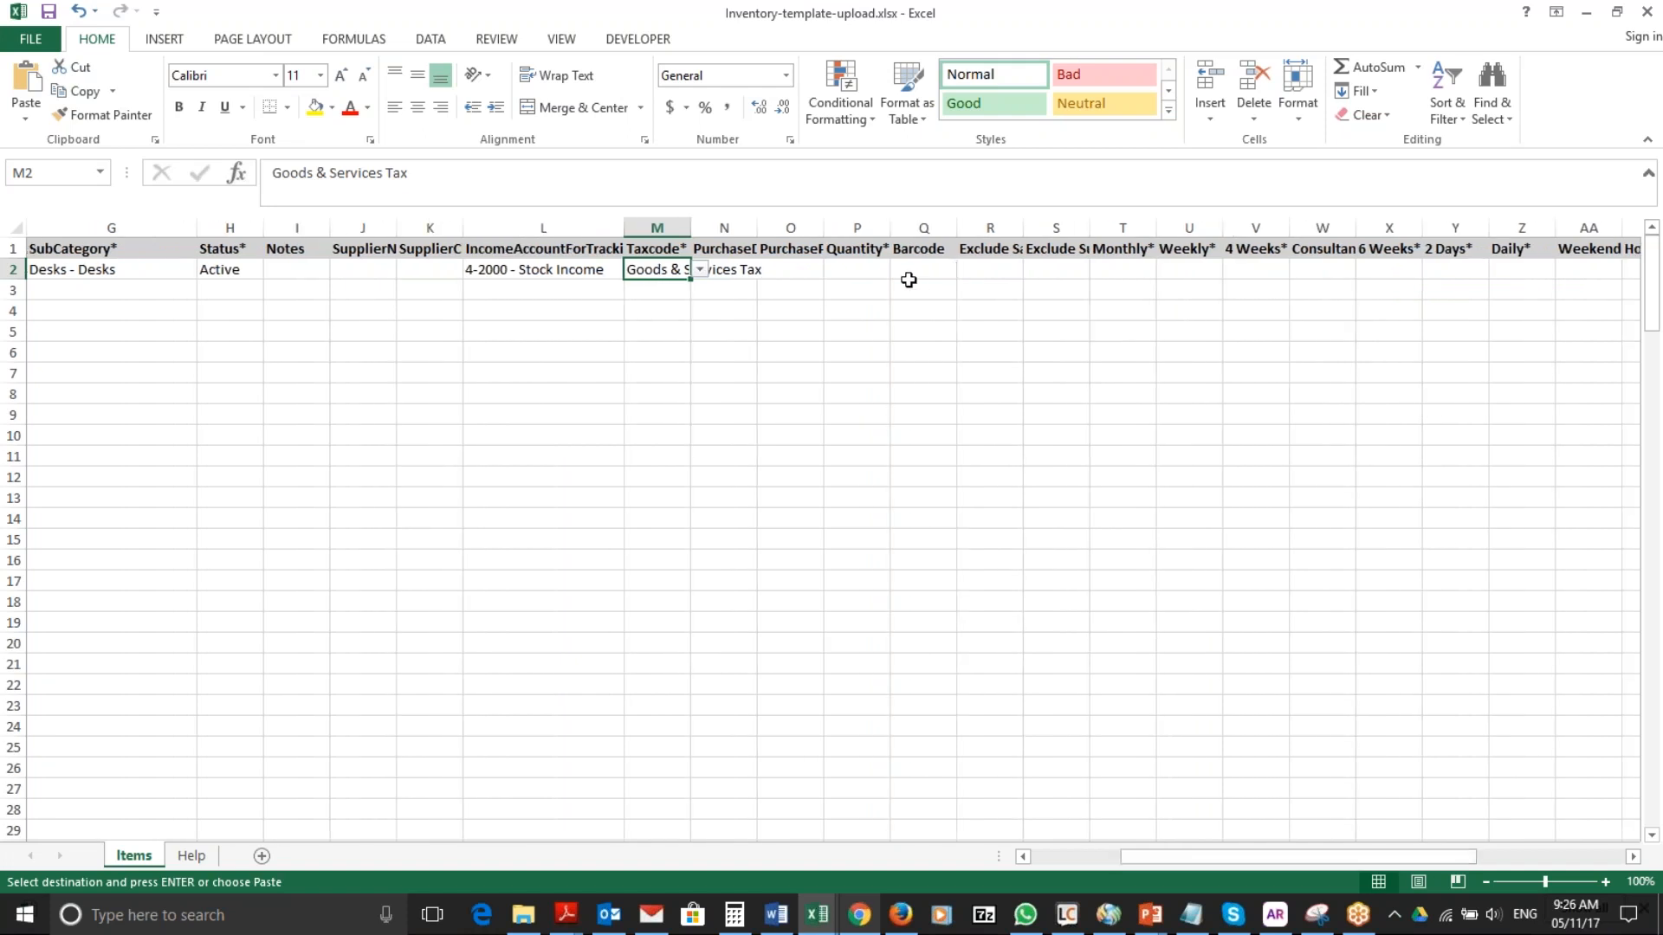
pyautogui.click(876, 265)
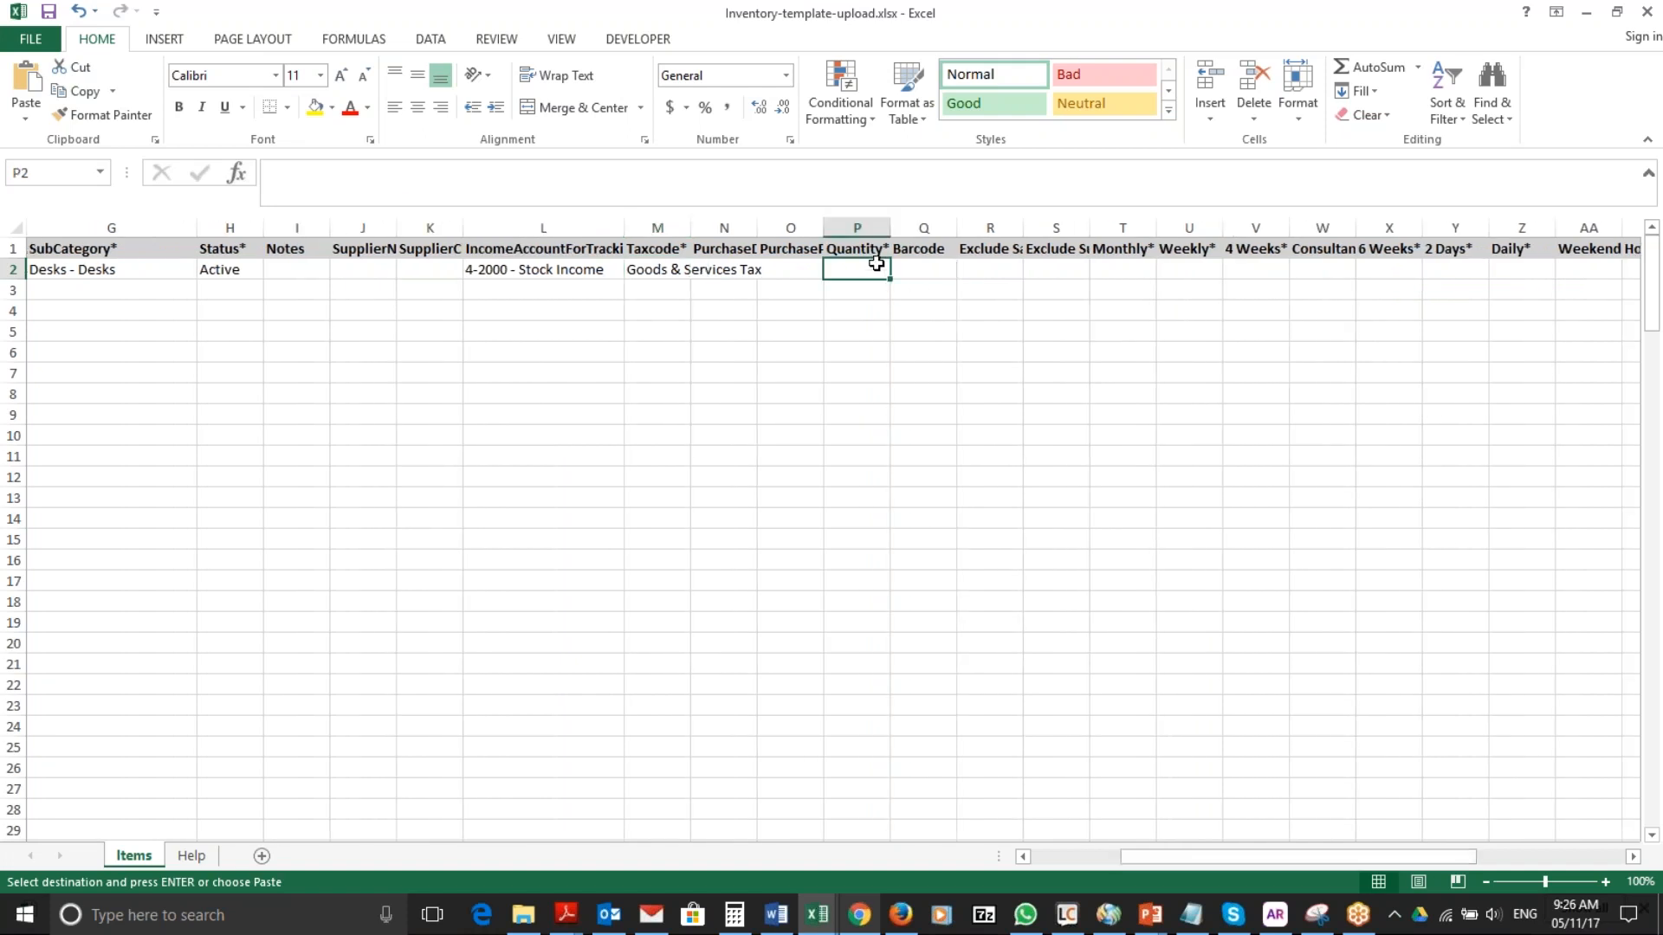
pyautogui.write('4')
pyautogui.press('Tab')
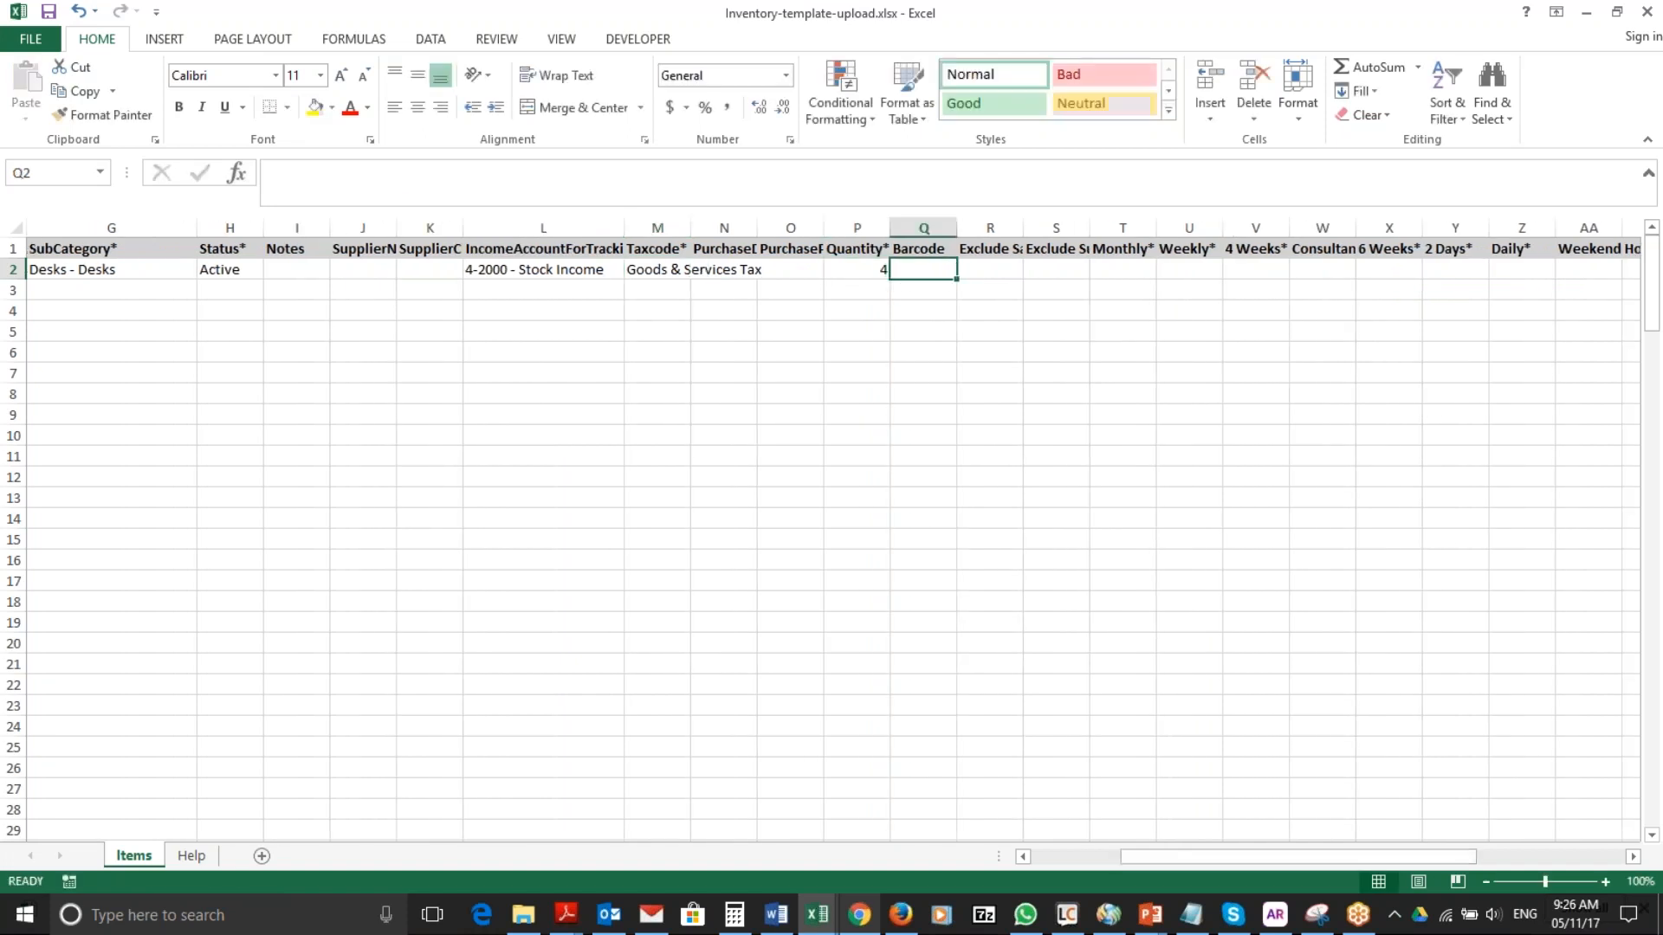
pyautogui.moveTo(956, 234); pyautogui.dragTo(977, 234)
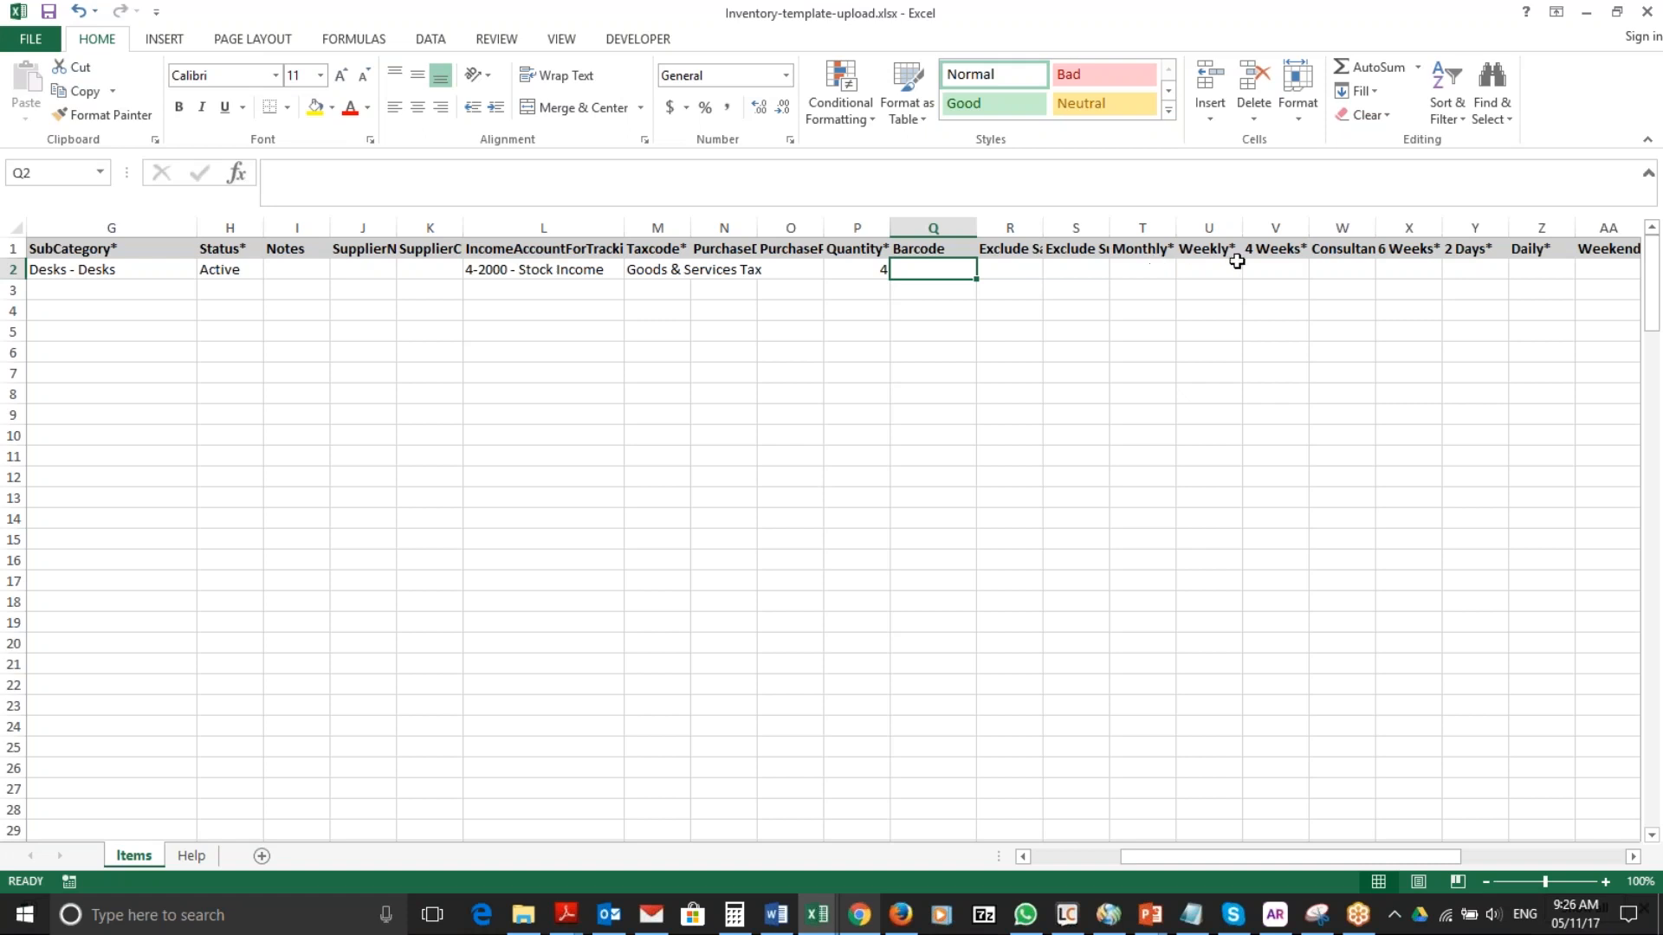
# Enter 10 as the 4 Weeks rate for the brown desk lamp in row 2.
pyautogui.click(1270, 267)
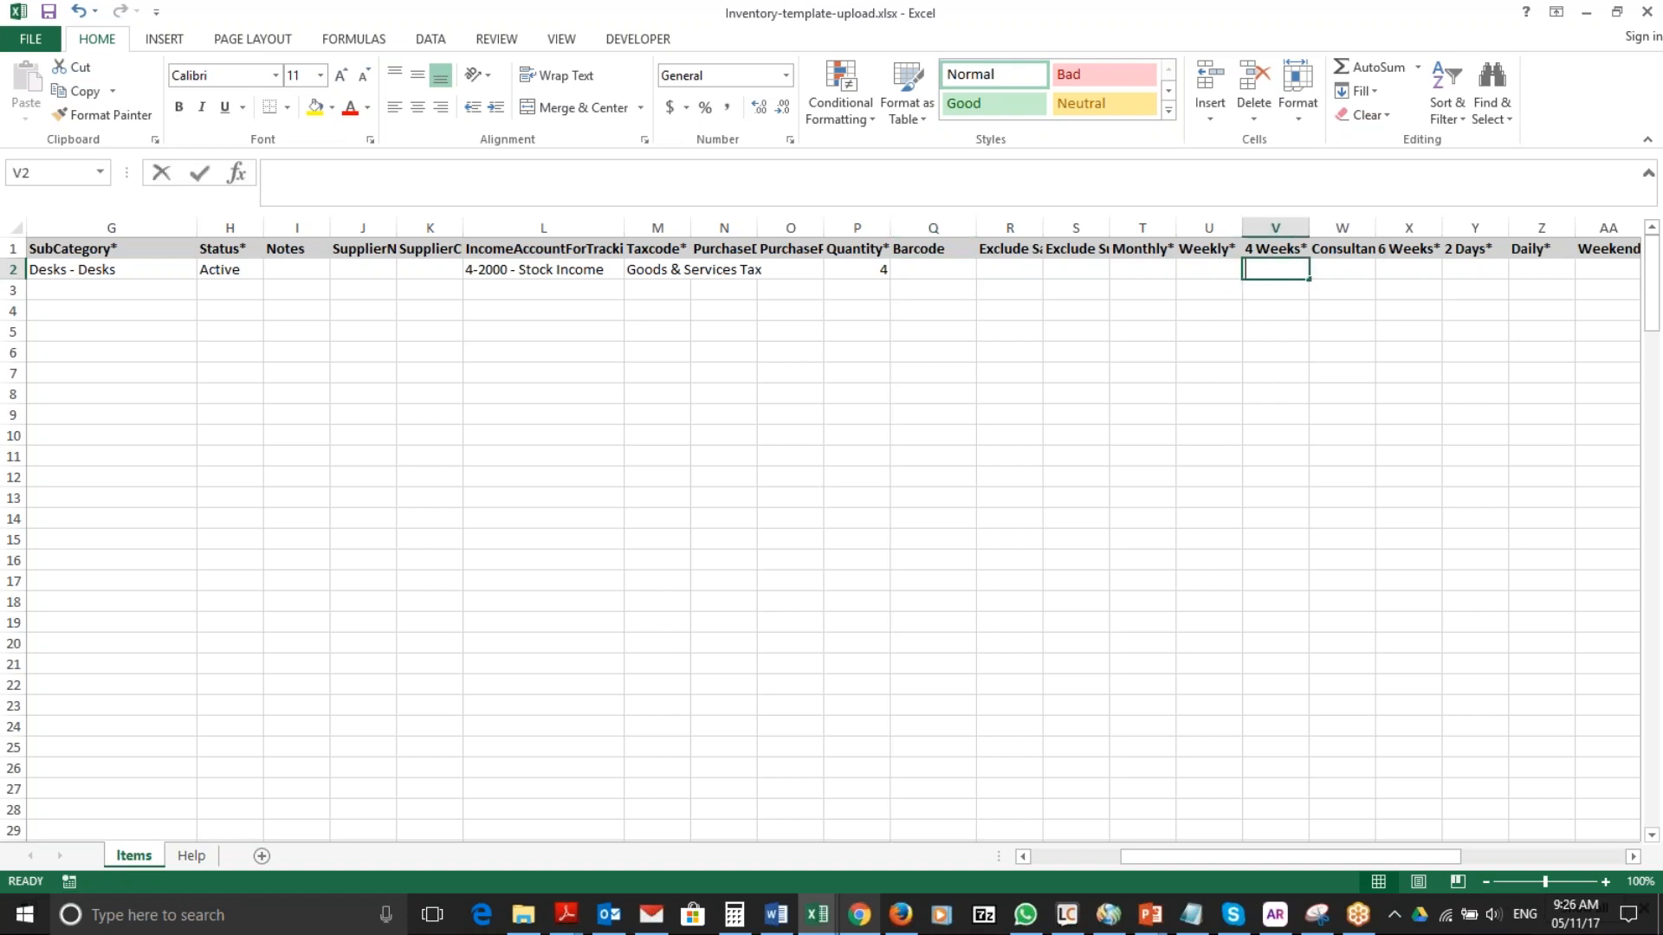
pyautogui.write('10')
pyautogui.press('Left')
# Enter 0 in both Exclude columns and for the Monthly and Weekly rates of the brown desk lamp.
pyautogui.press('Left')
pyautogui.press('Left')
pyautogui.press('Left')
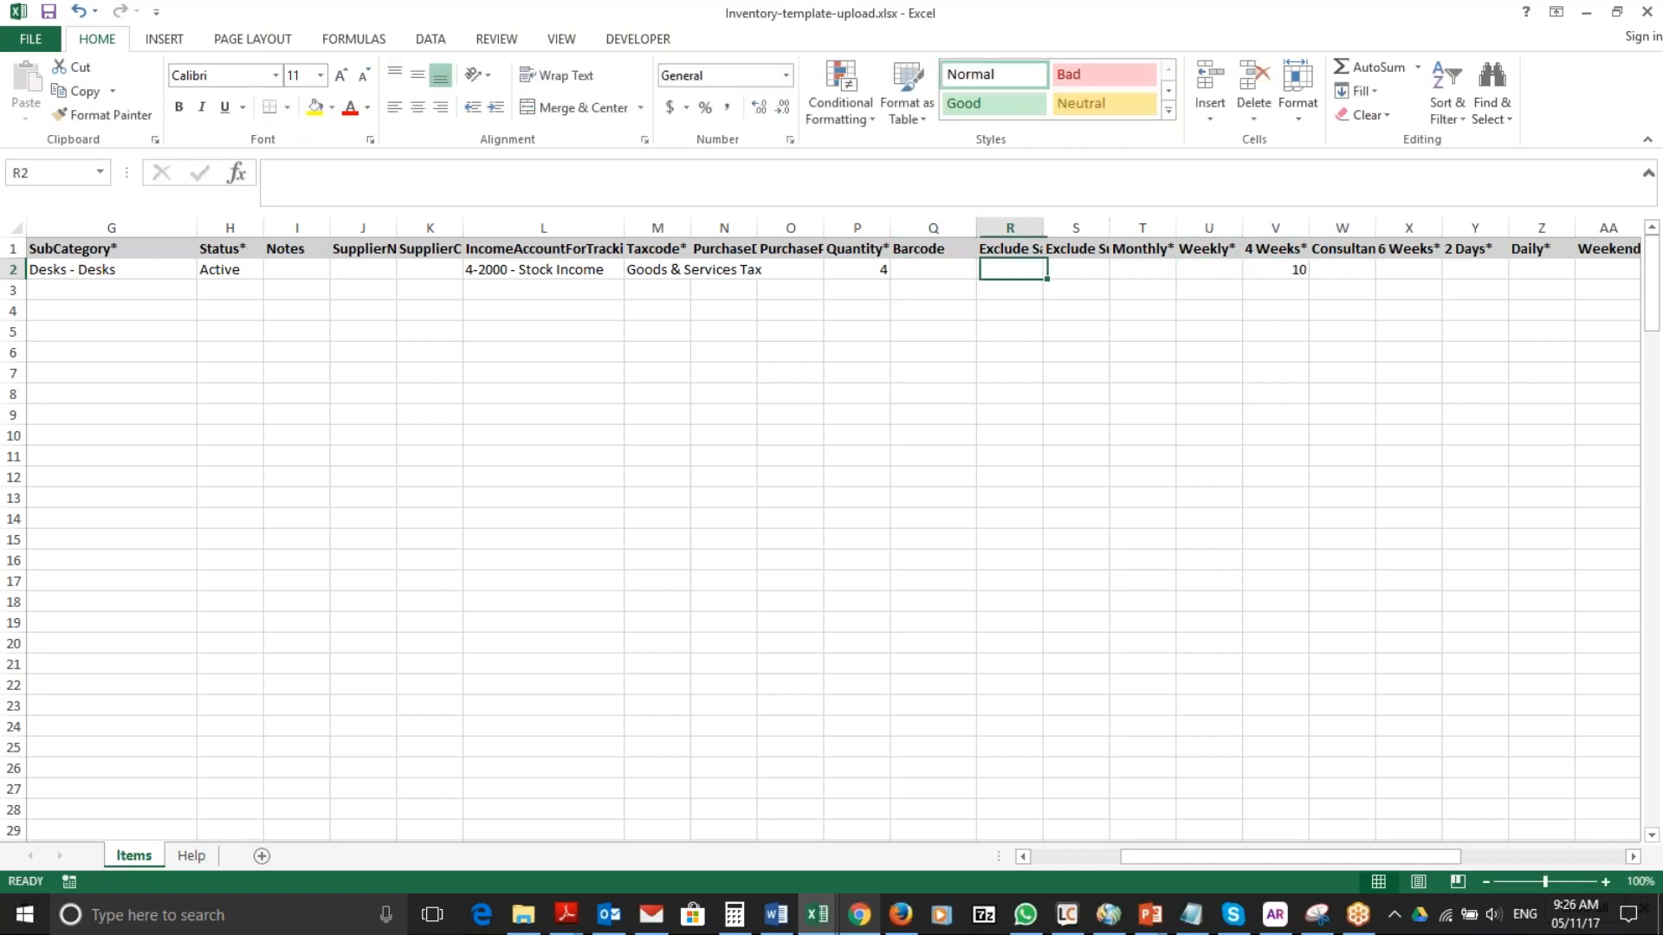
pyautogui.write('0')
pyautogui.press('Tab')
pyautogui.write('0')
pyautogui.press('Tab')
pyautogui.write('0')
pyautogui.press('Tab')
pyautogui.write('0')
pyautogui.press('Tab')
# Enter 0 in the Consultant and 6 Weeks rate columns for the brown desk lamp.
pyautogui.press('Tab')
pyautogui.write('0')
pyautogui.press('Tab')
pyautogui.write('0')
pyautogui.press('Tab')
pyautogui.press('Tab')
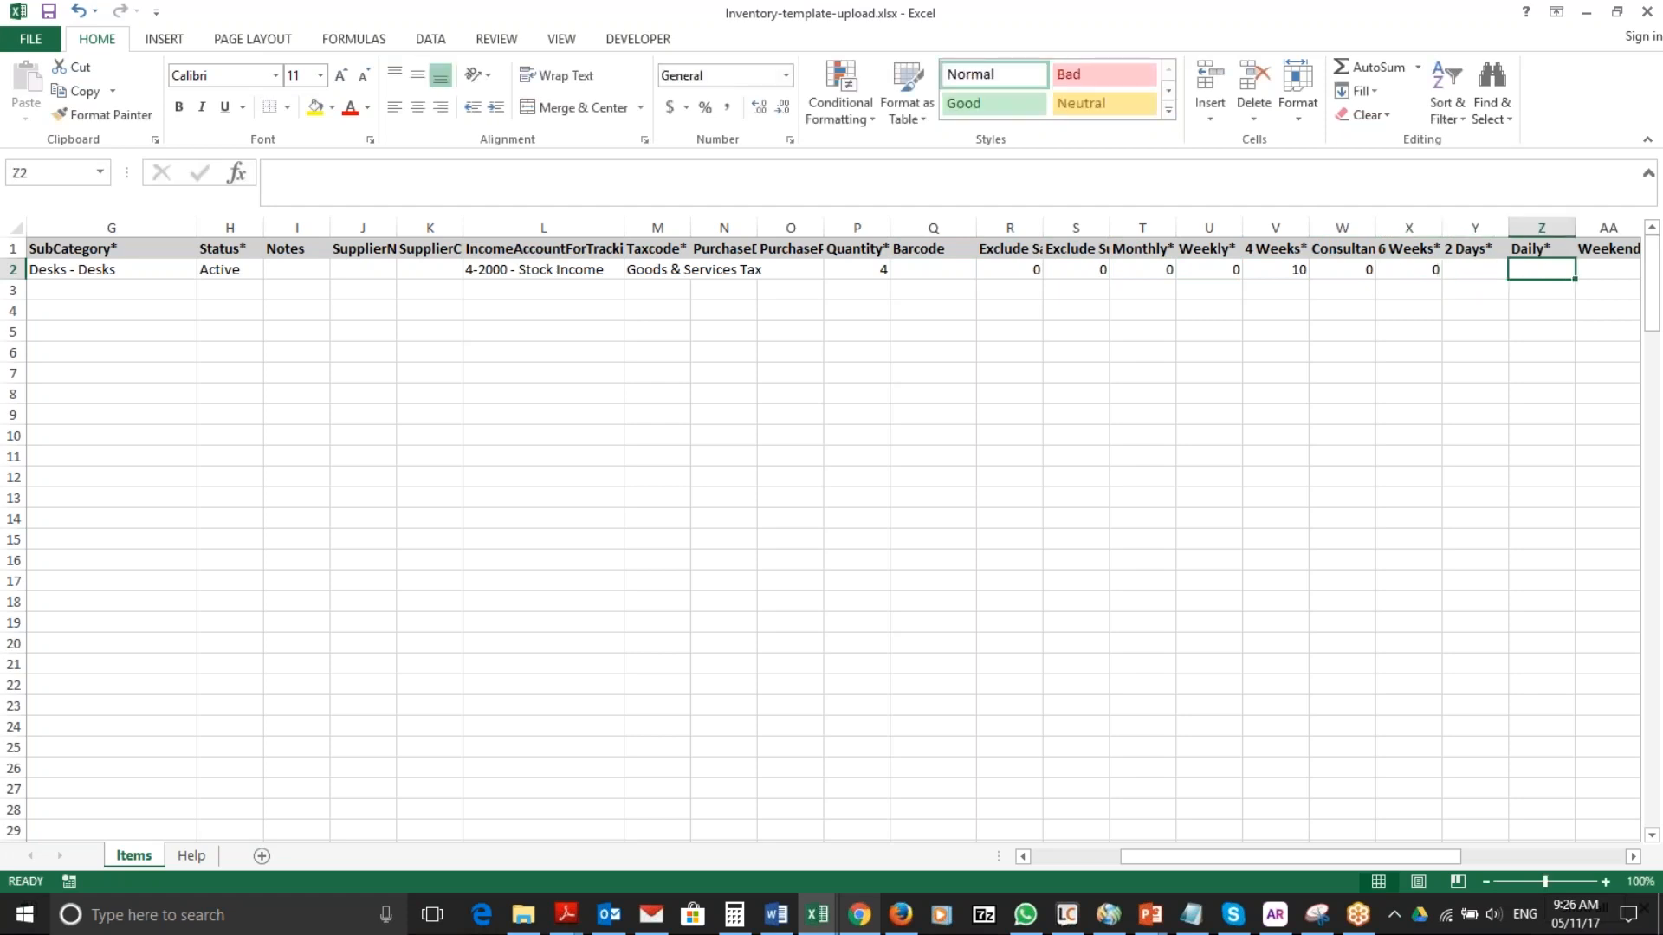
# Enter 0 for the brown desk lamp's 2 Days, Daily, Weekend and Hourly rates.
pyautogui.hotkey('shift', 'Tab')
pyautogui.write('0')
pyautogui.press('Tab')
pyautogui.write('0')
pyautogui.press('Tab')
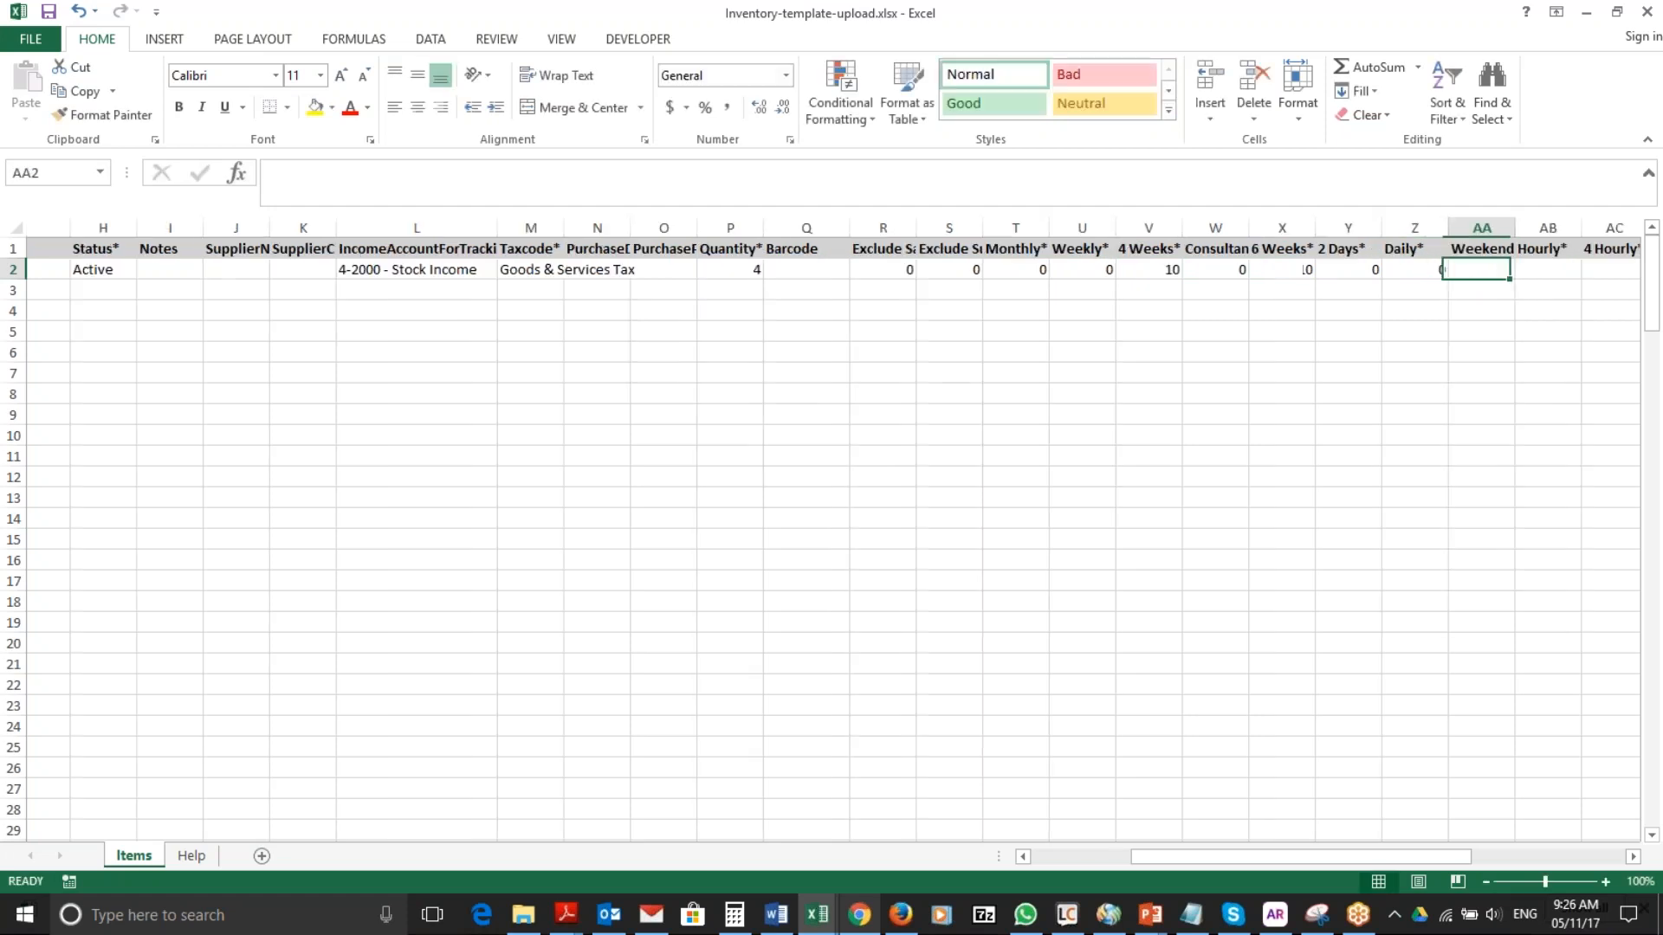
pyautogui.write('0')
pyautogui.press('Tab')
pyautogui.write('0')
pyautogui.press('Tab')
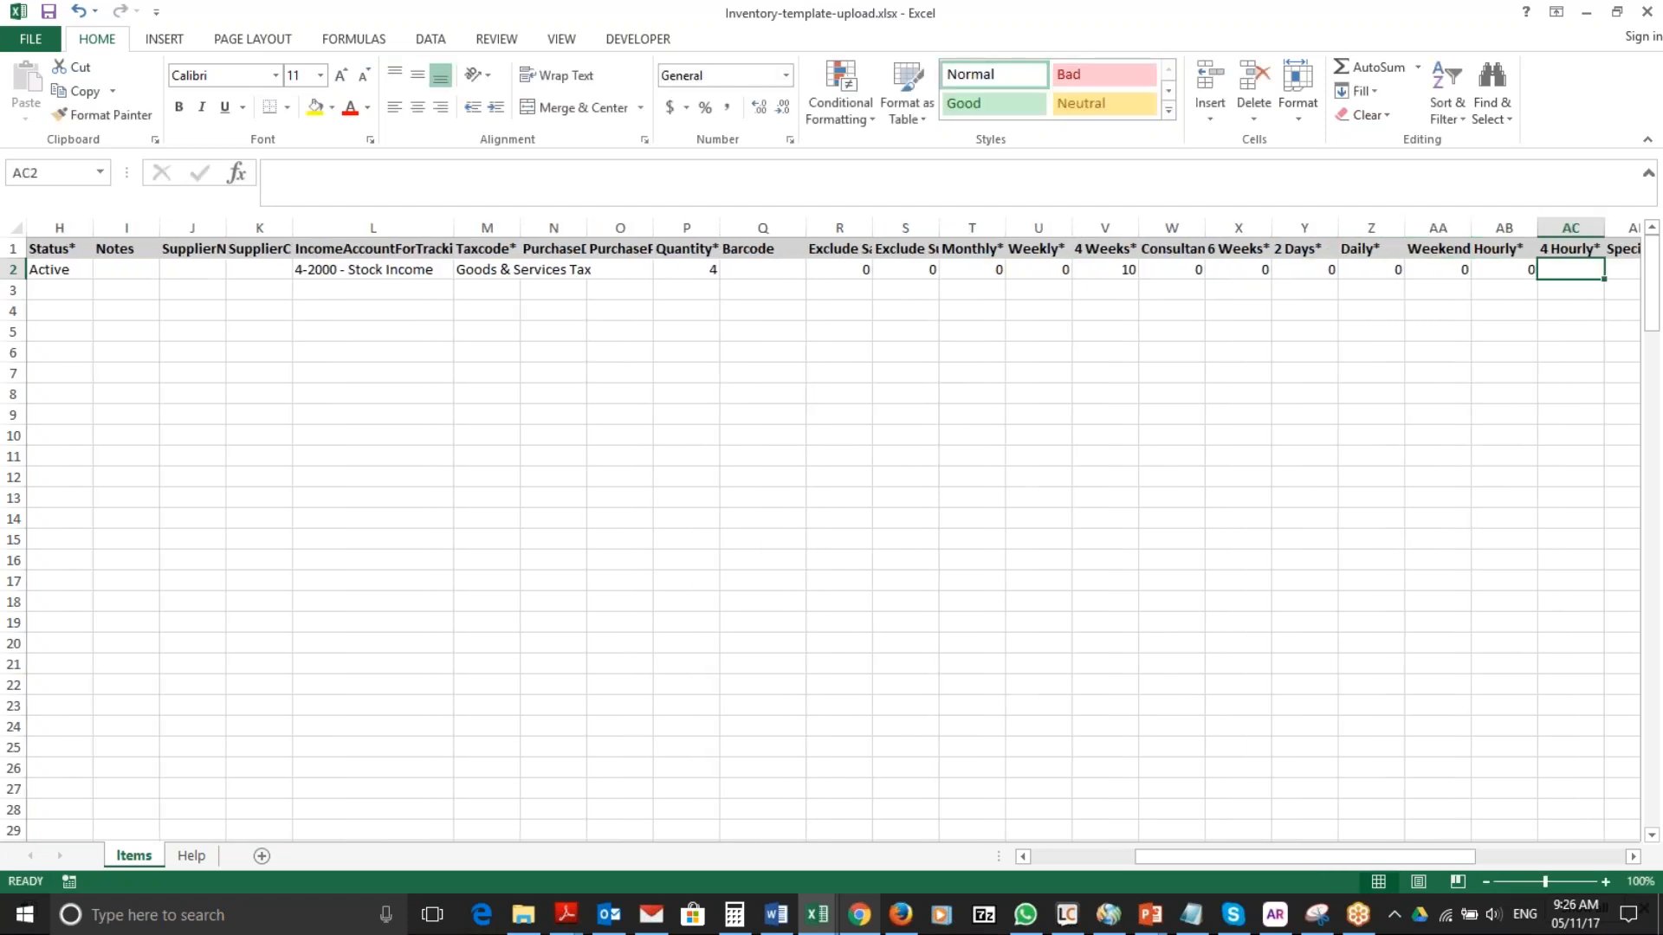
# Copy the brown desk lamp's Hourly rate of 0 into all rate columns from 4 Hourly through 5 Weeks (AC2:AL2).
pyautogui.press('Tab')
pyautogui.press('Right')
pyautogui.press('Right')
pyautogui.press('Right')
pyautogui.press('Right')
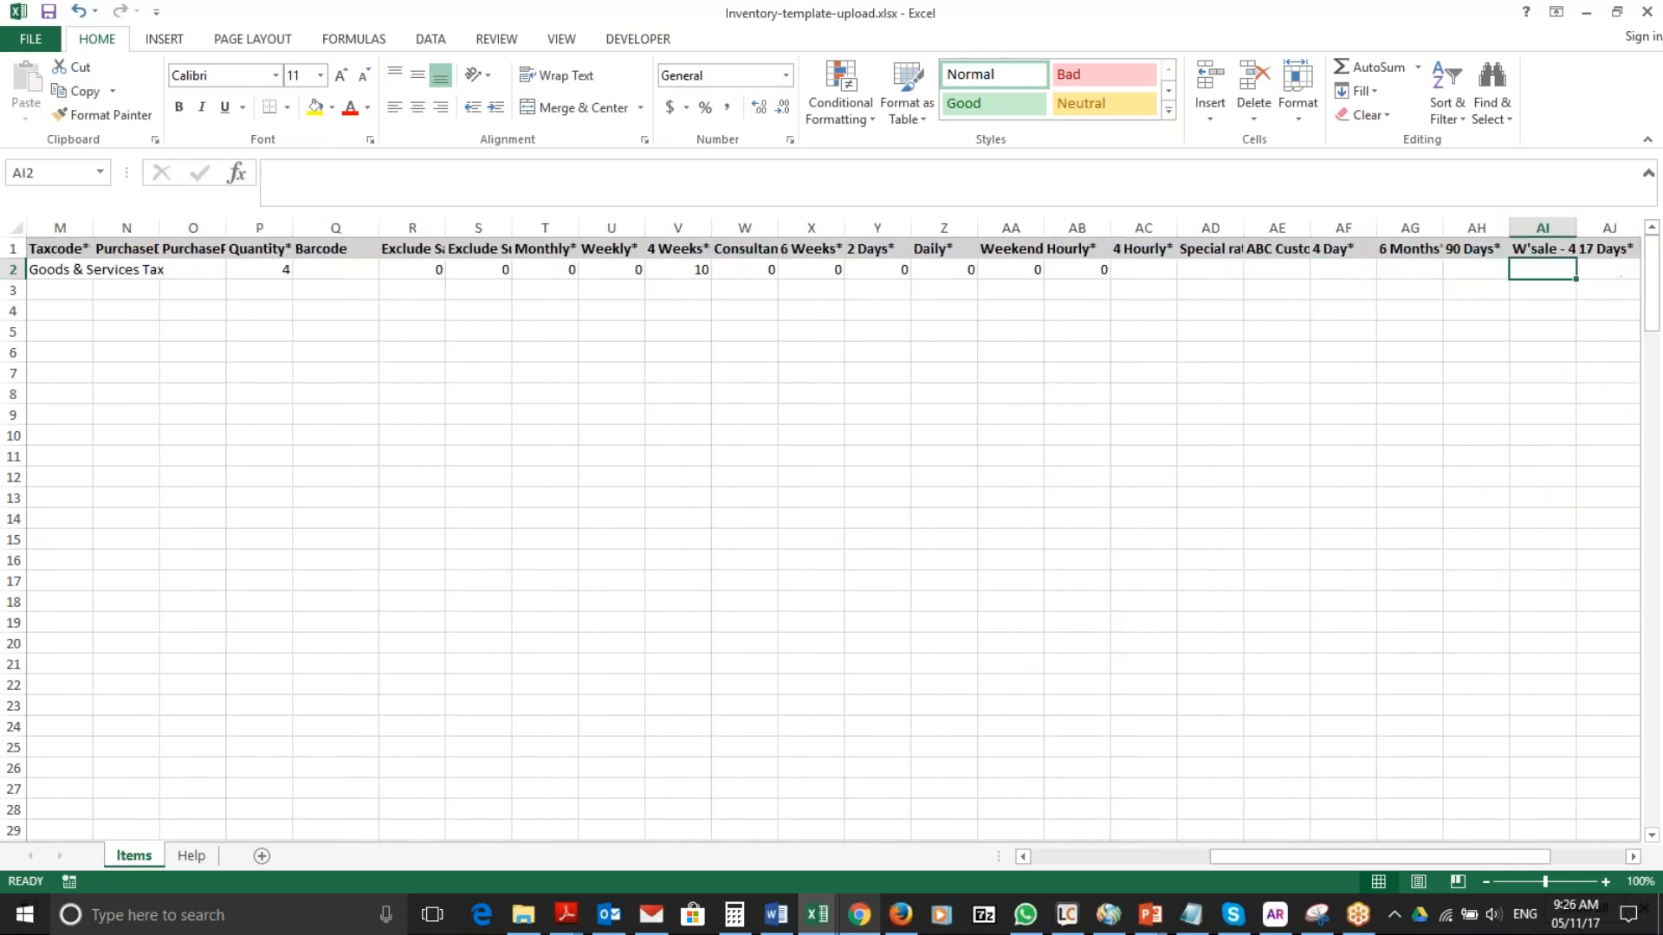
pyautogui.press('Left')
pyautogui.press('Left')
pyautogui.press('Left')
pyautogui.press('Left')
pyautogui.press('Left')
pyautogui.press('Left')
pyautogui.press('Left')
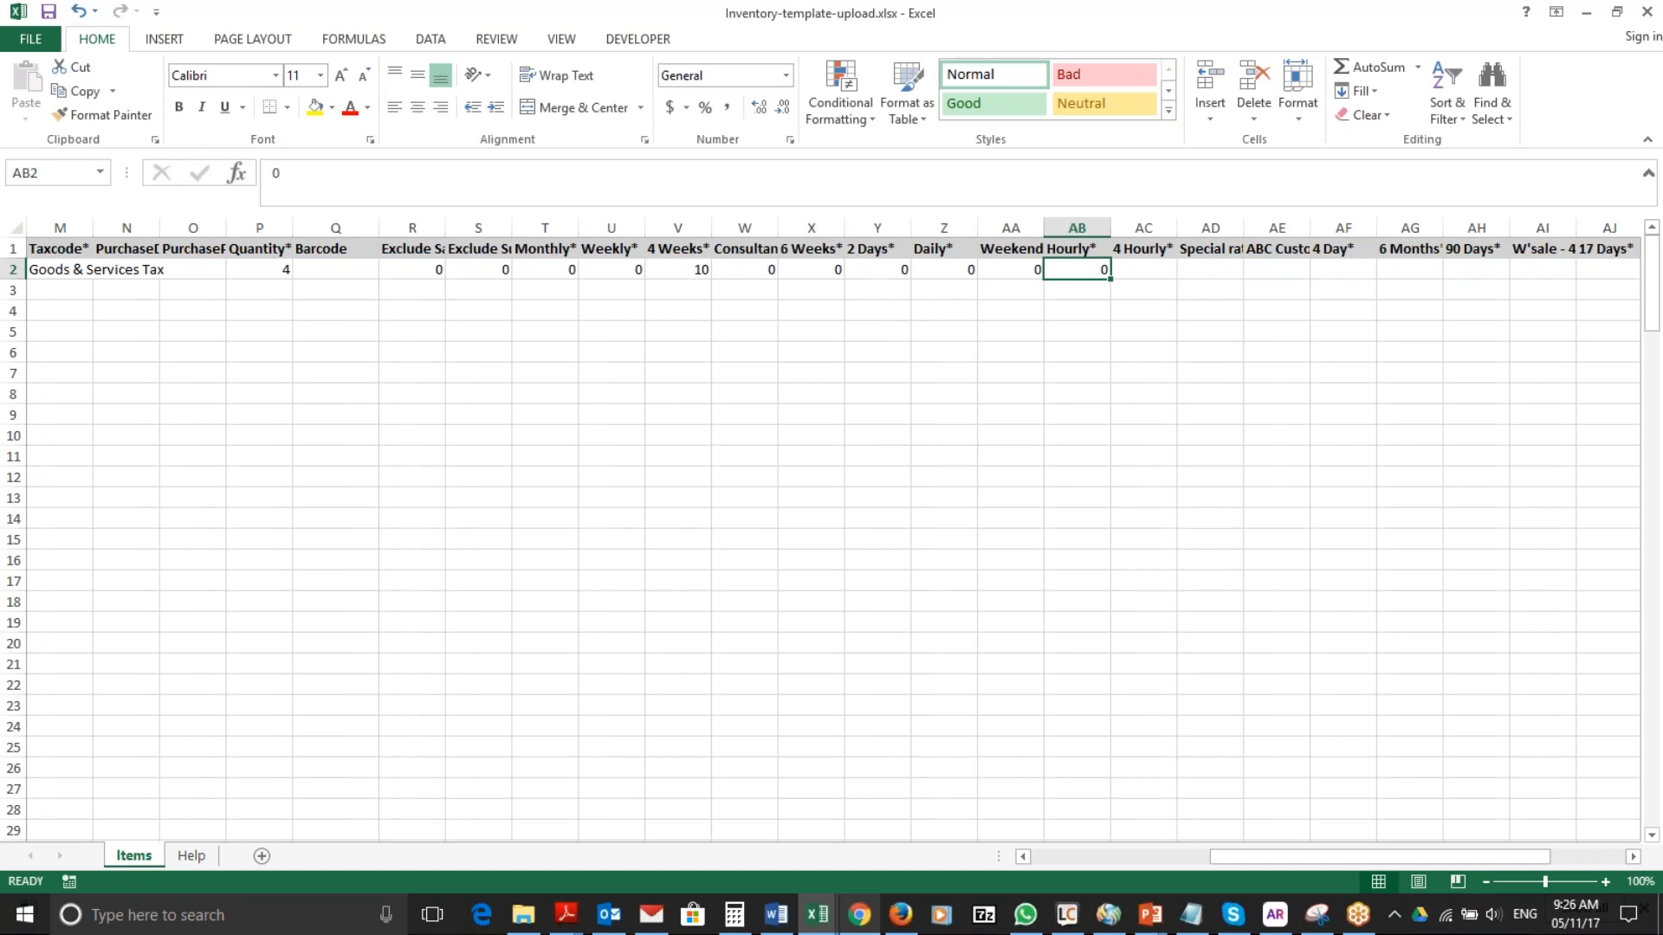
pyautogui.hotkey('ctrl', 'c')
pyautogui.hotkey('shift', 'Right')
pyautogui.hotkey('shift', 'Right')
pyautogui.hotkey('shift', 'Right')
pyautogui.hotkey('shift', 'Right')
pyautogui.hotkey('shift', 'Right')
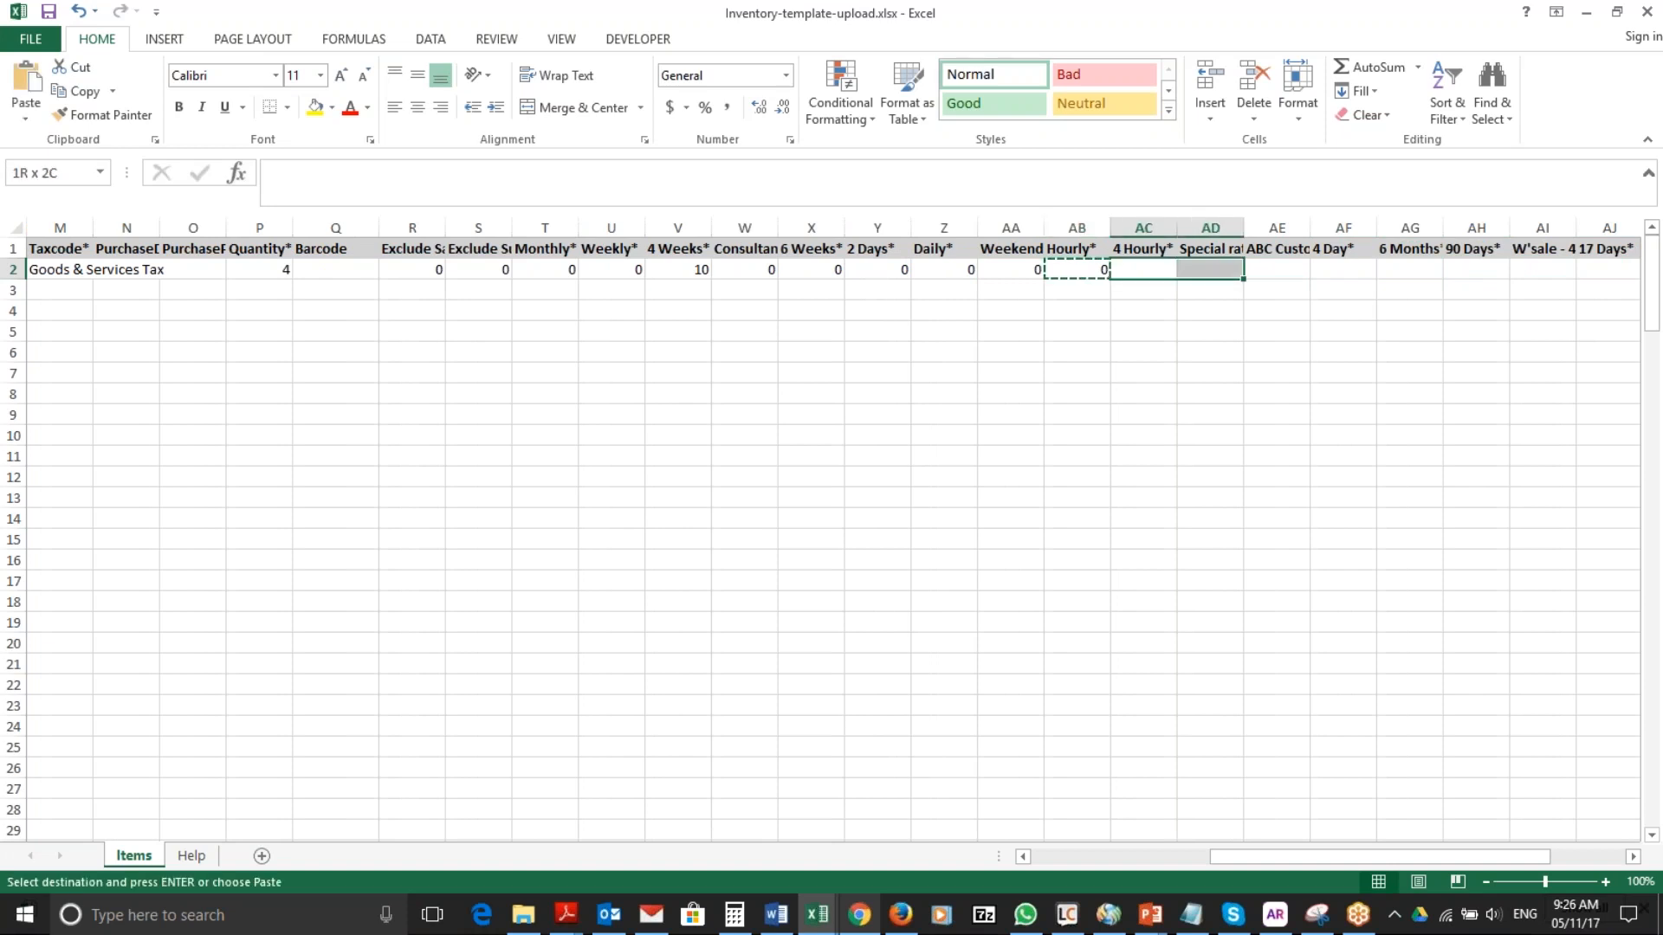
pyautogui.hotkey('shift', 'Right')
pyautogui.hotkey('shift', 'Right')
pyautogui.hotkey('shift', 'Right')
pyautogui.hotkey('shift', 'Right')
pyautogui.hotkey('shift', 'Right')
pyautogui.hotkey('shift', 'Right')
pyautogui.hotkey('shift', 'Right')
pyautogui.hotkey('shift', 'Right')
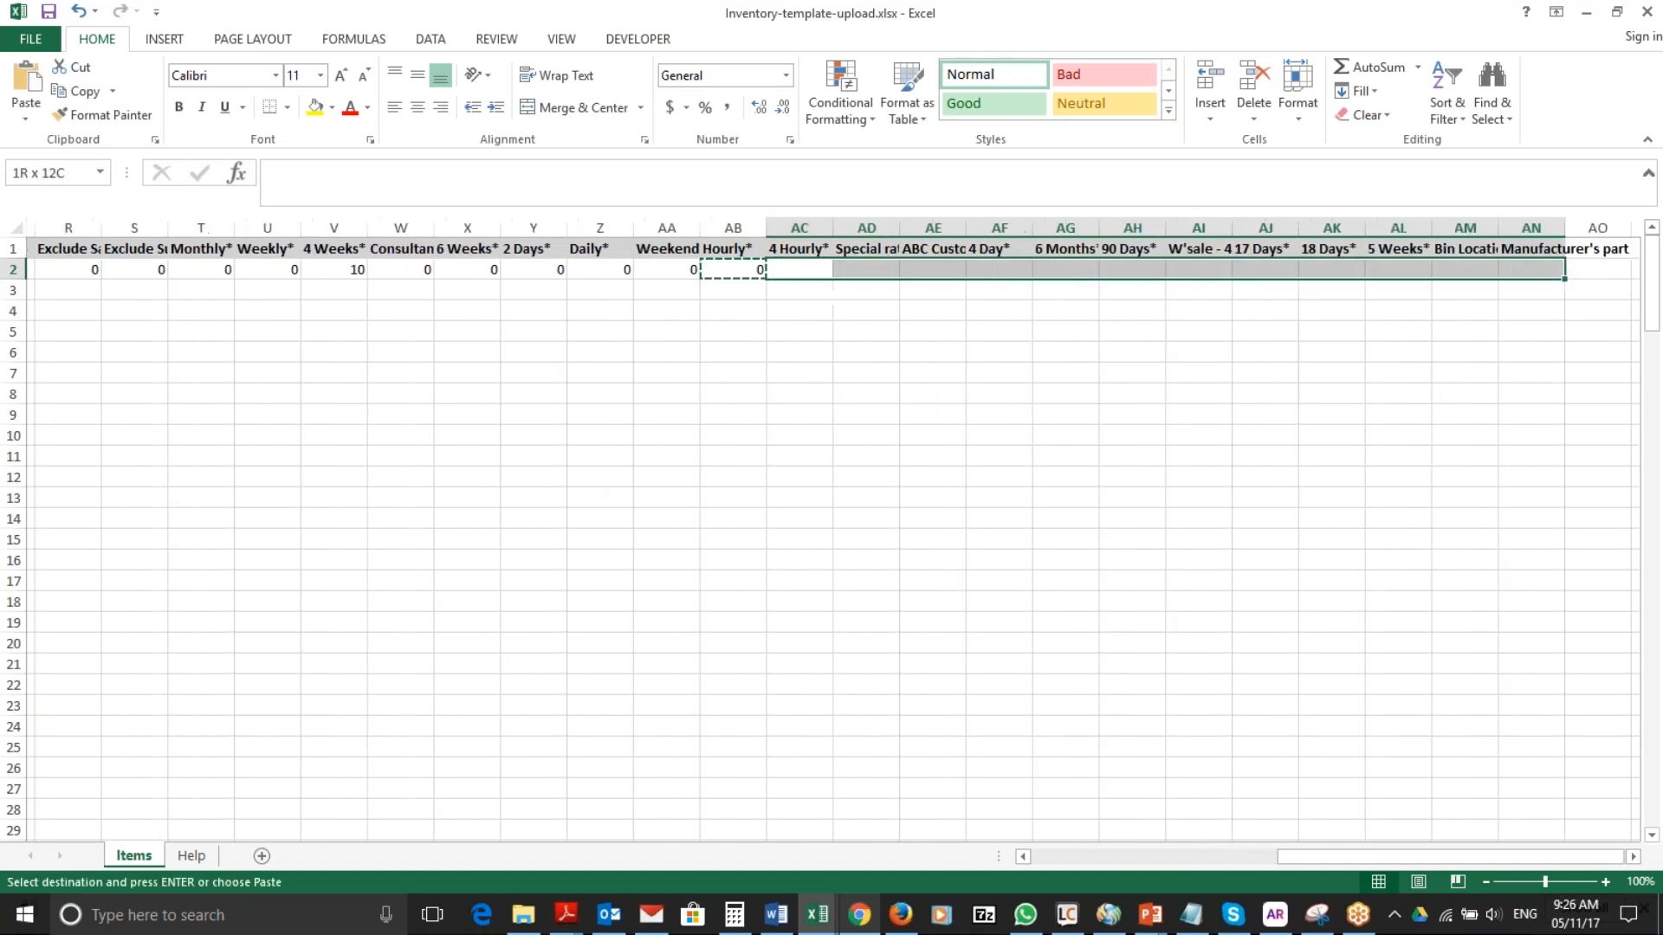
pyautogui.hotkey('shift', 'Left')
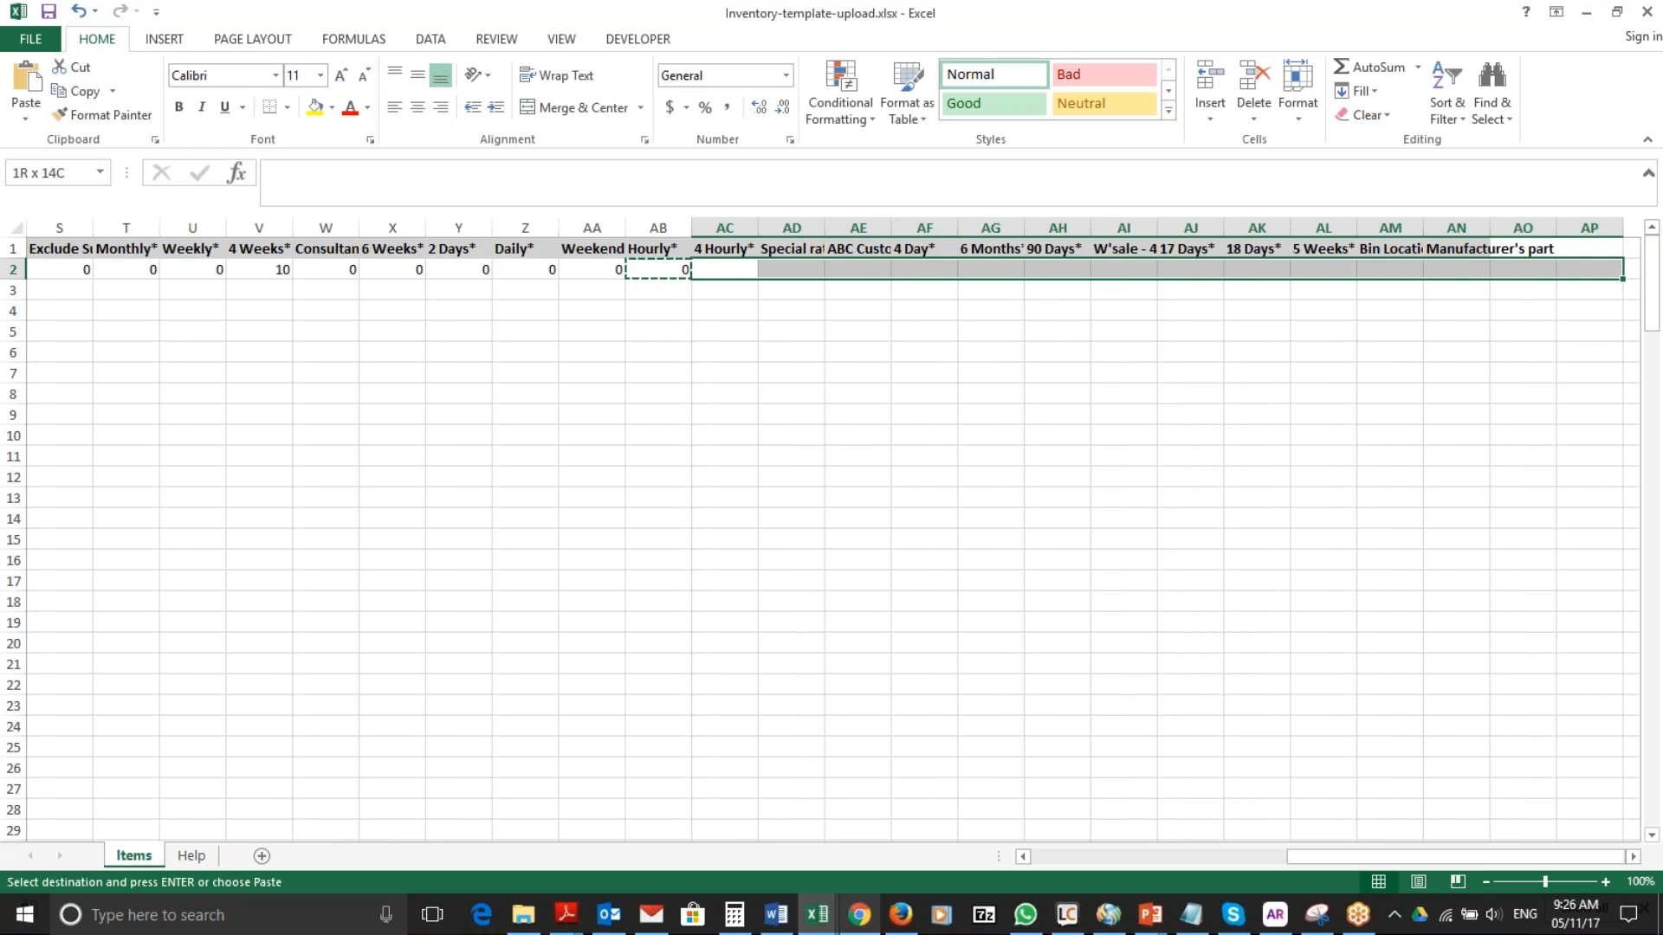
pyautogui.hotkey('shift', 'Left')
pyautogui.hotkey('shift', 'Left')
pyautogui.hotkey('shift', 'Left')
pyautogui.hotkey('shift', 'Left')
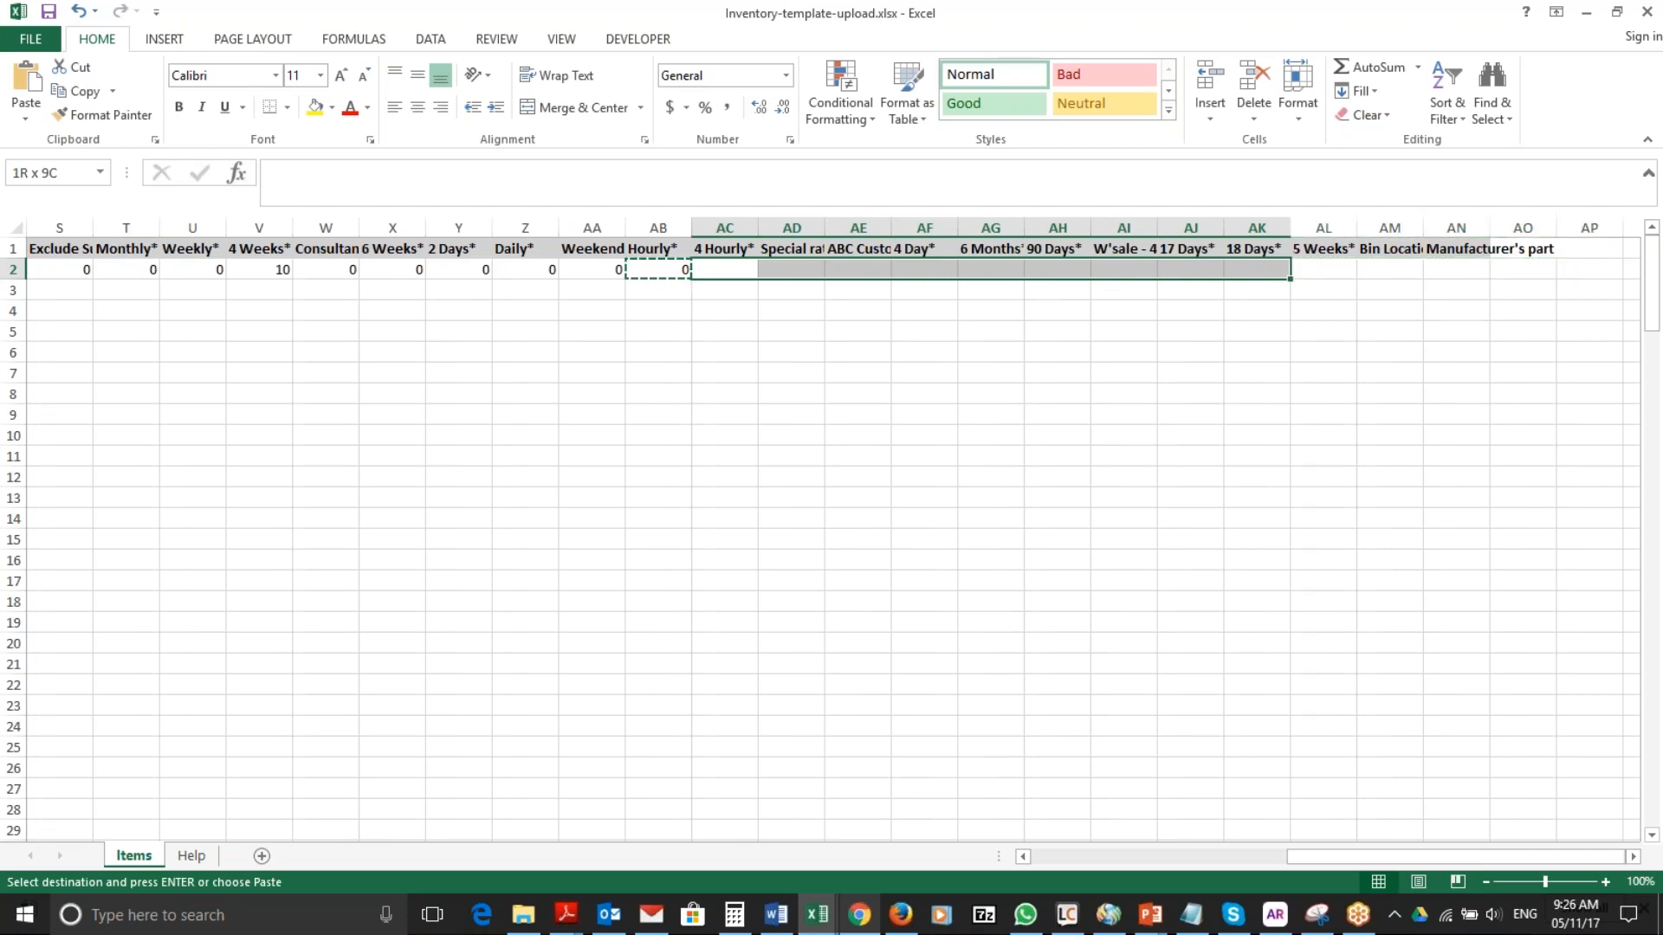
pyautogui.hotkey('shift', 'Right')
pyautogui.hotkey('ctrl', 'v')
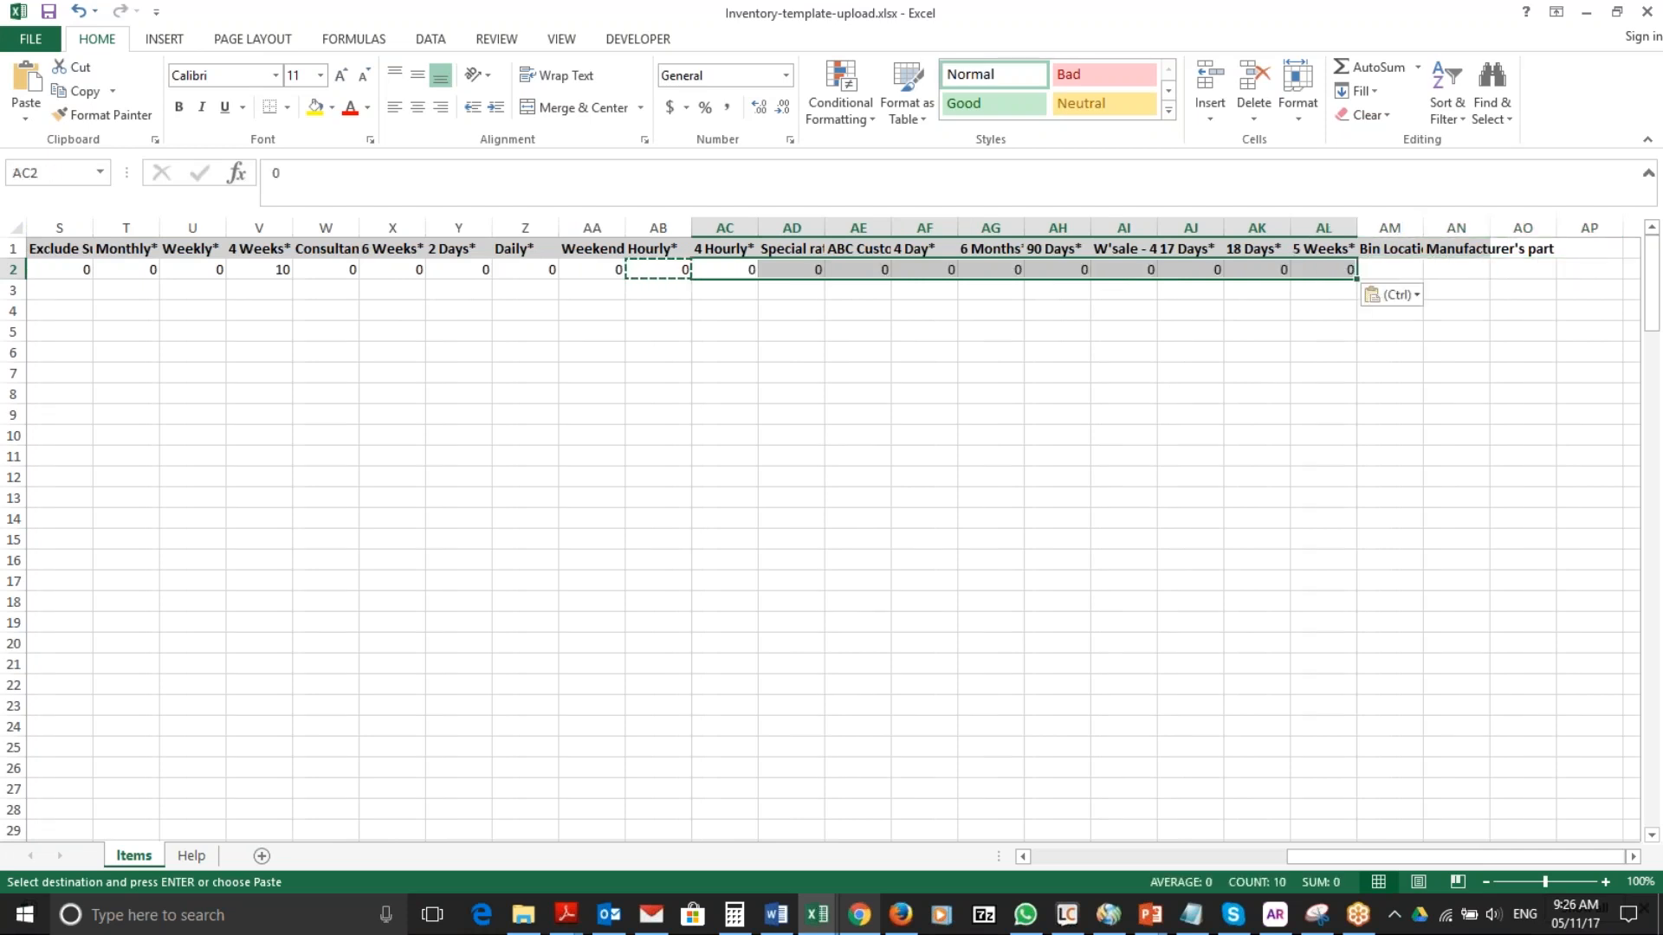
pyautogui.press('Escape')
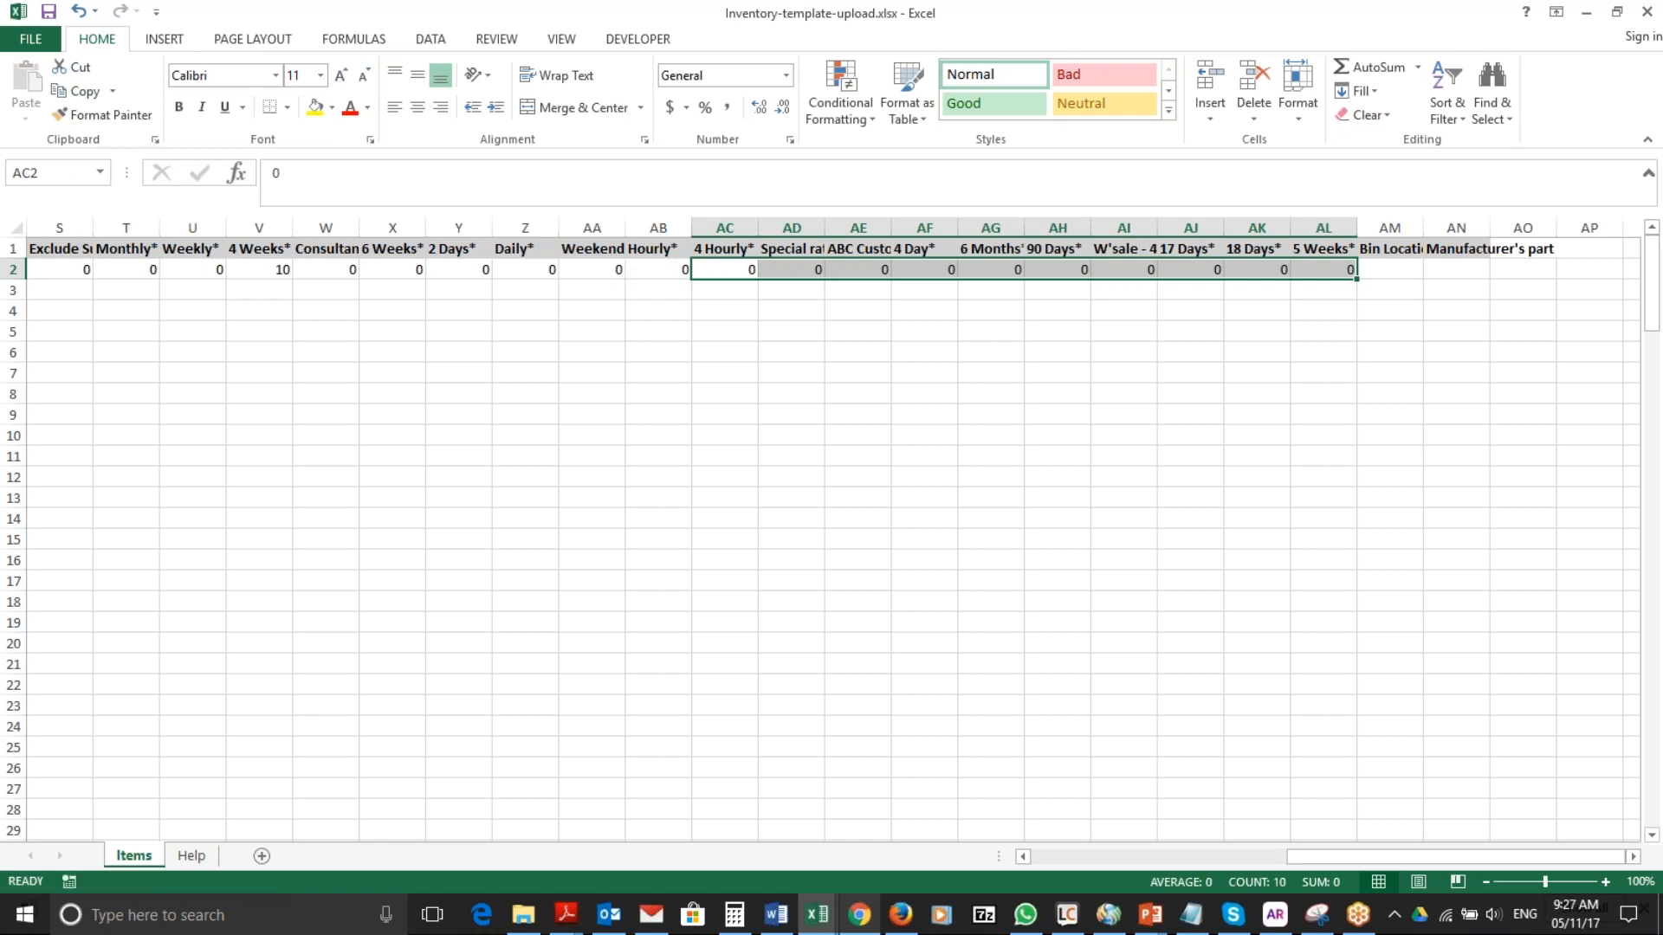
# Start a second item in row 3 with inventory type Rental and item code L-DL-02.
pyautogui.hotkey('ctrl', 'Home')
pyautogui.press('Down')
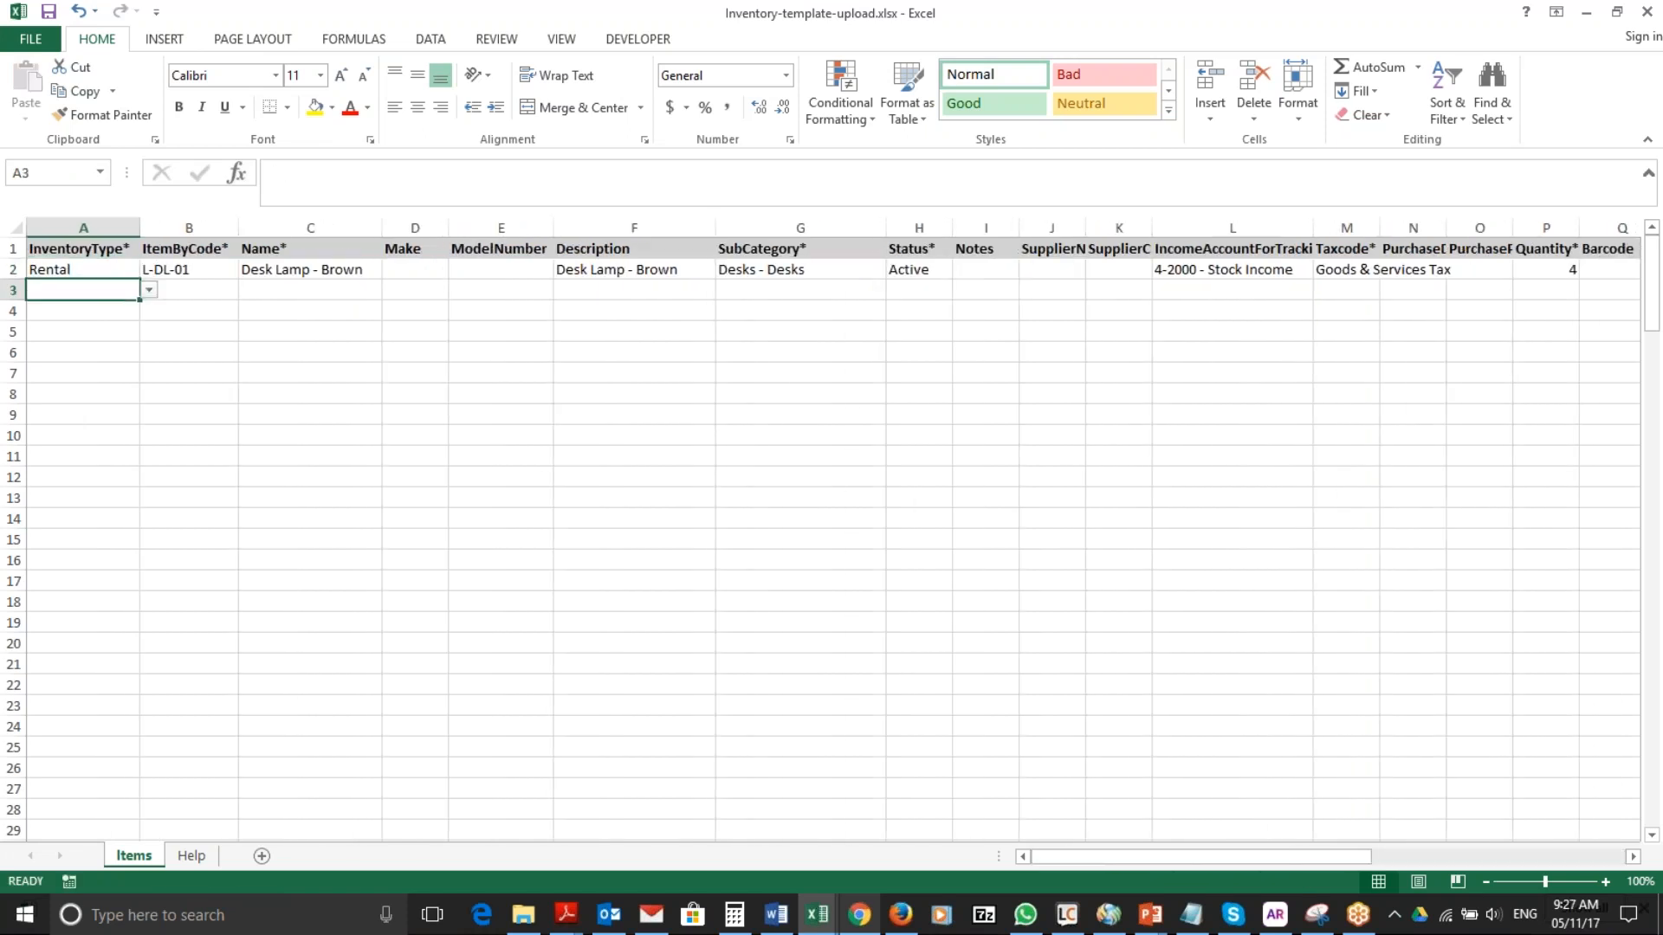
pyautogui.write('rental')
pyautogui.press('Tab')
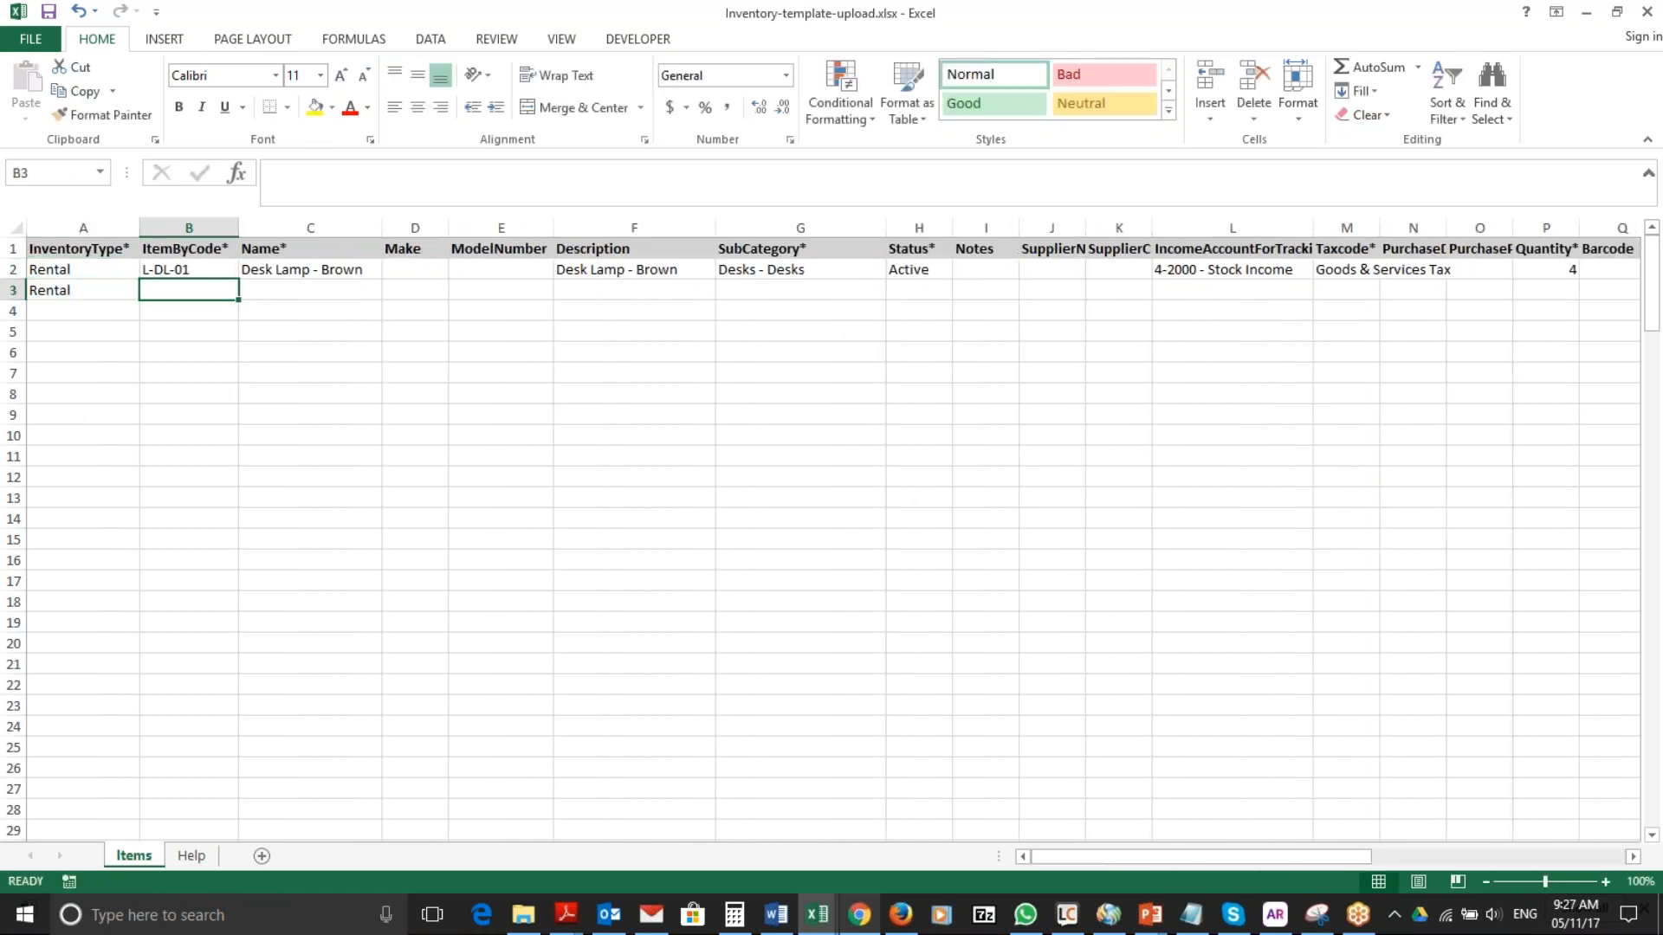
pyautogui.write('L-DL-01')
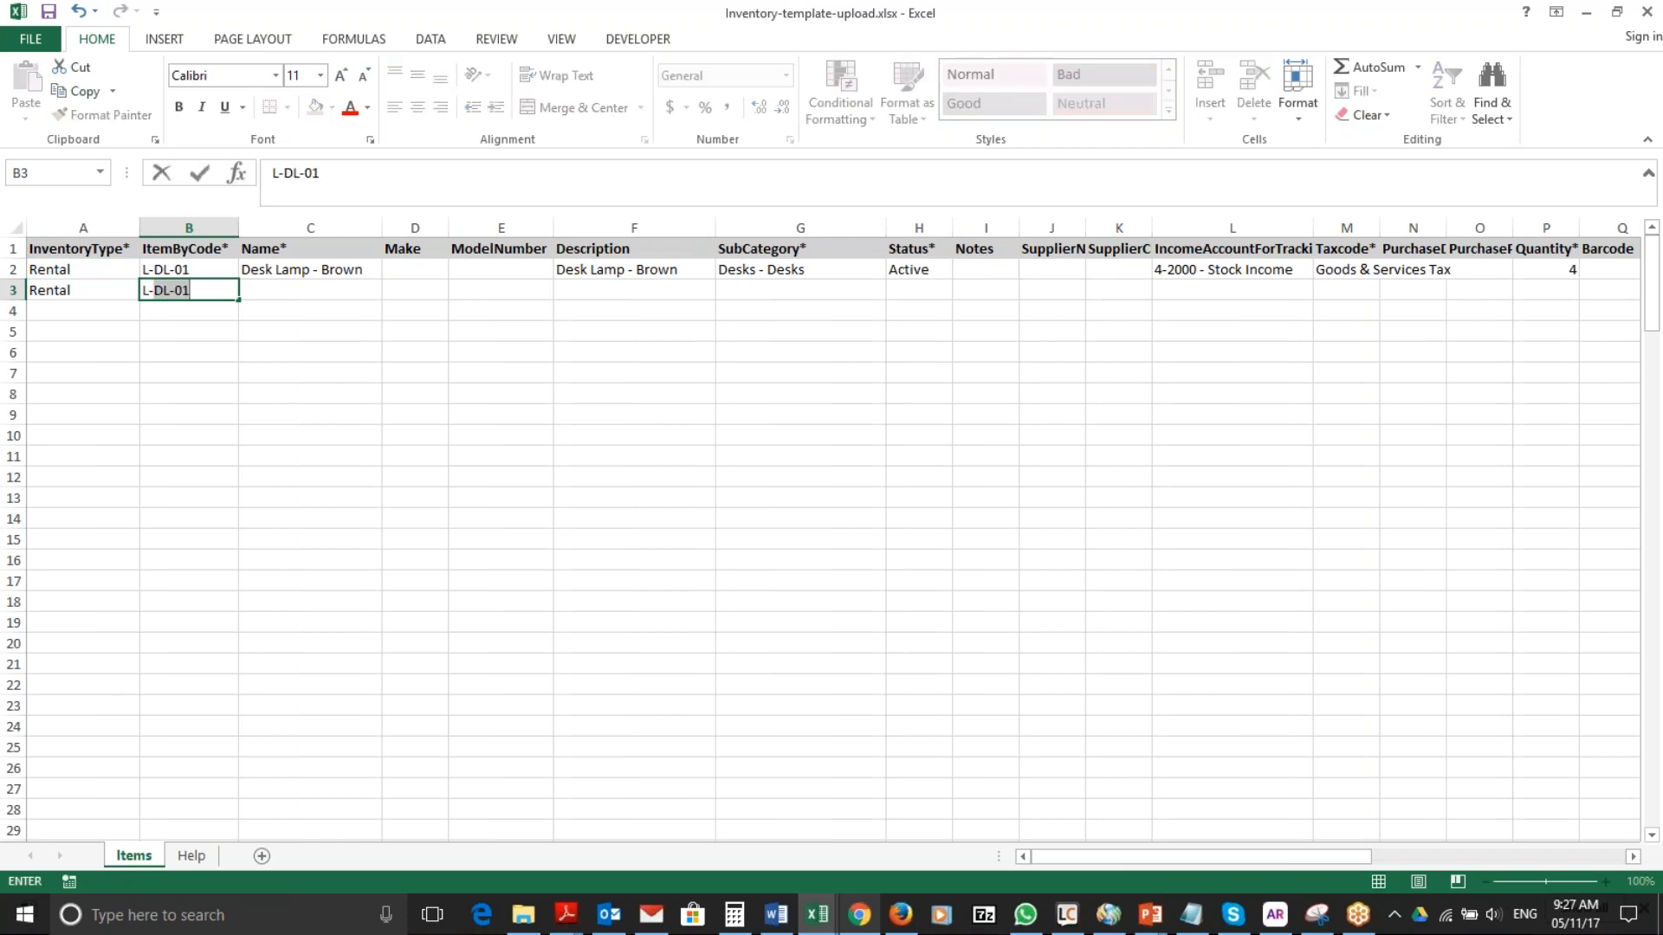
pyautogui.write('-DL-02')
pyautogui.press('Tab')
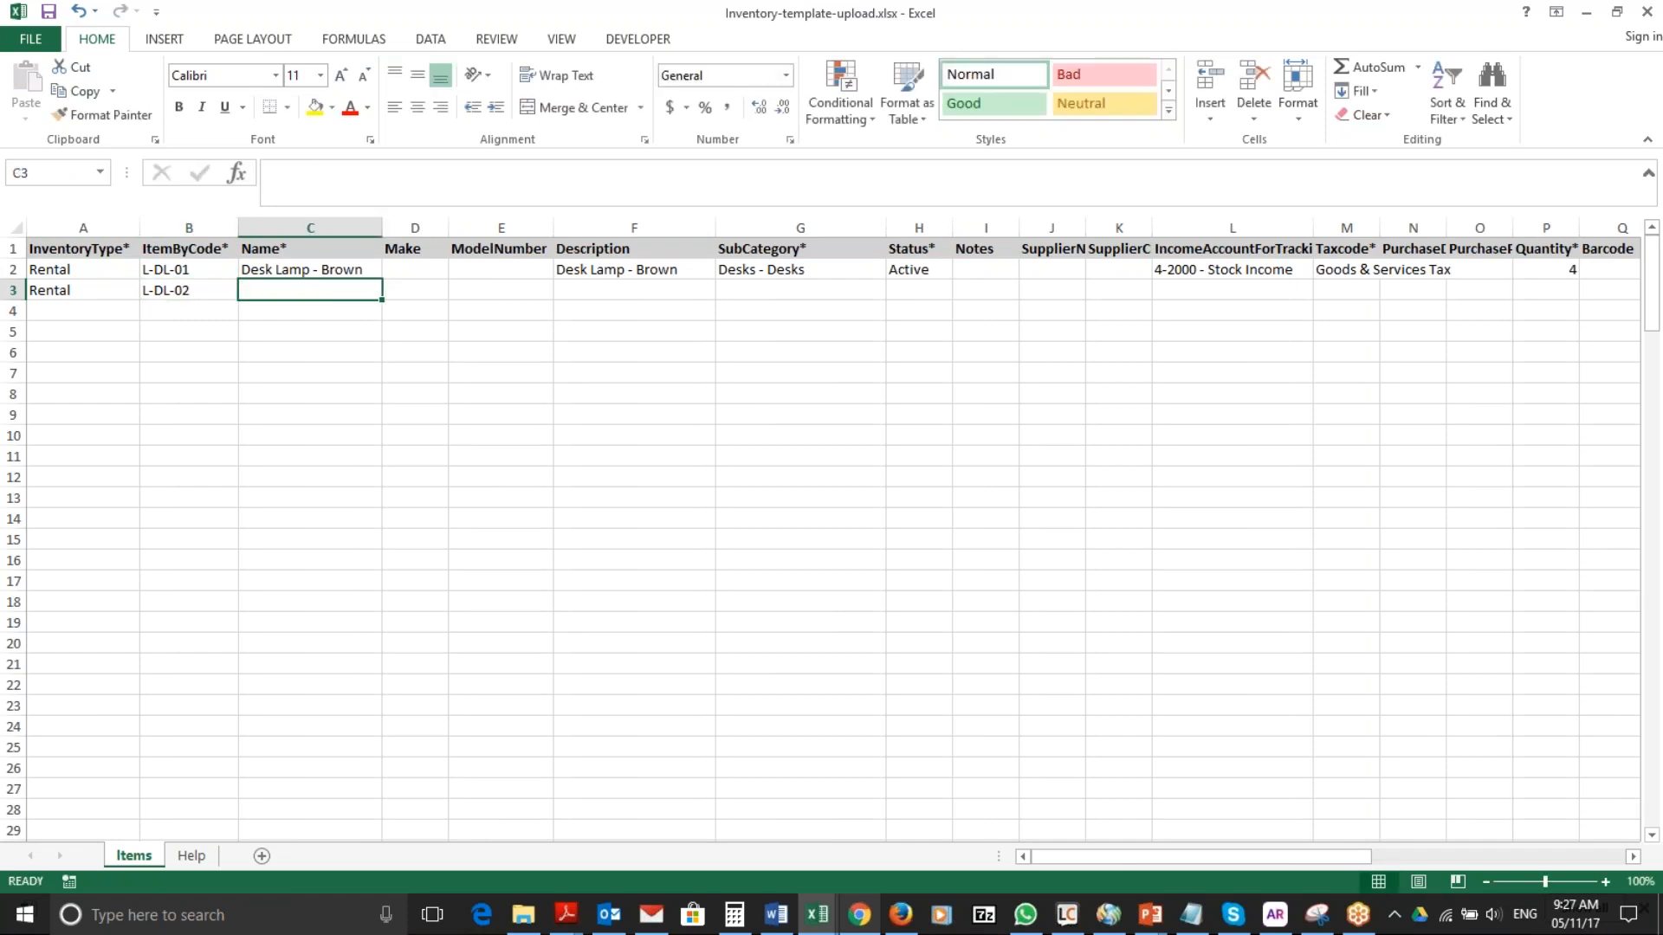
# Name the second item Desk Lamp - Blue and copy that name into its Description.
pyautogui.write('Desk Lamp - ')
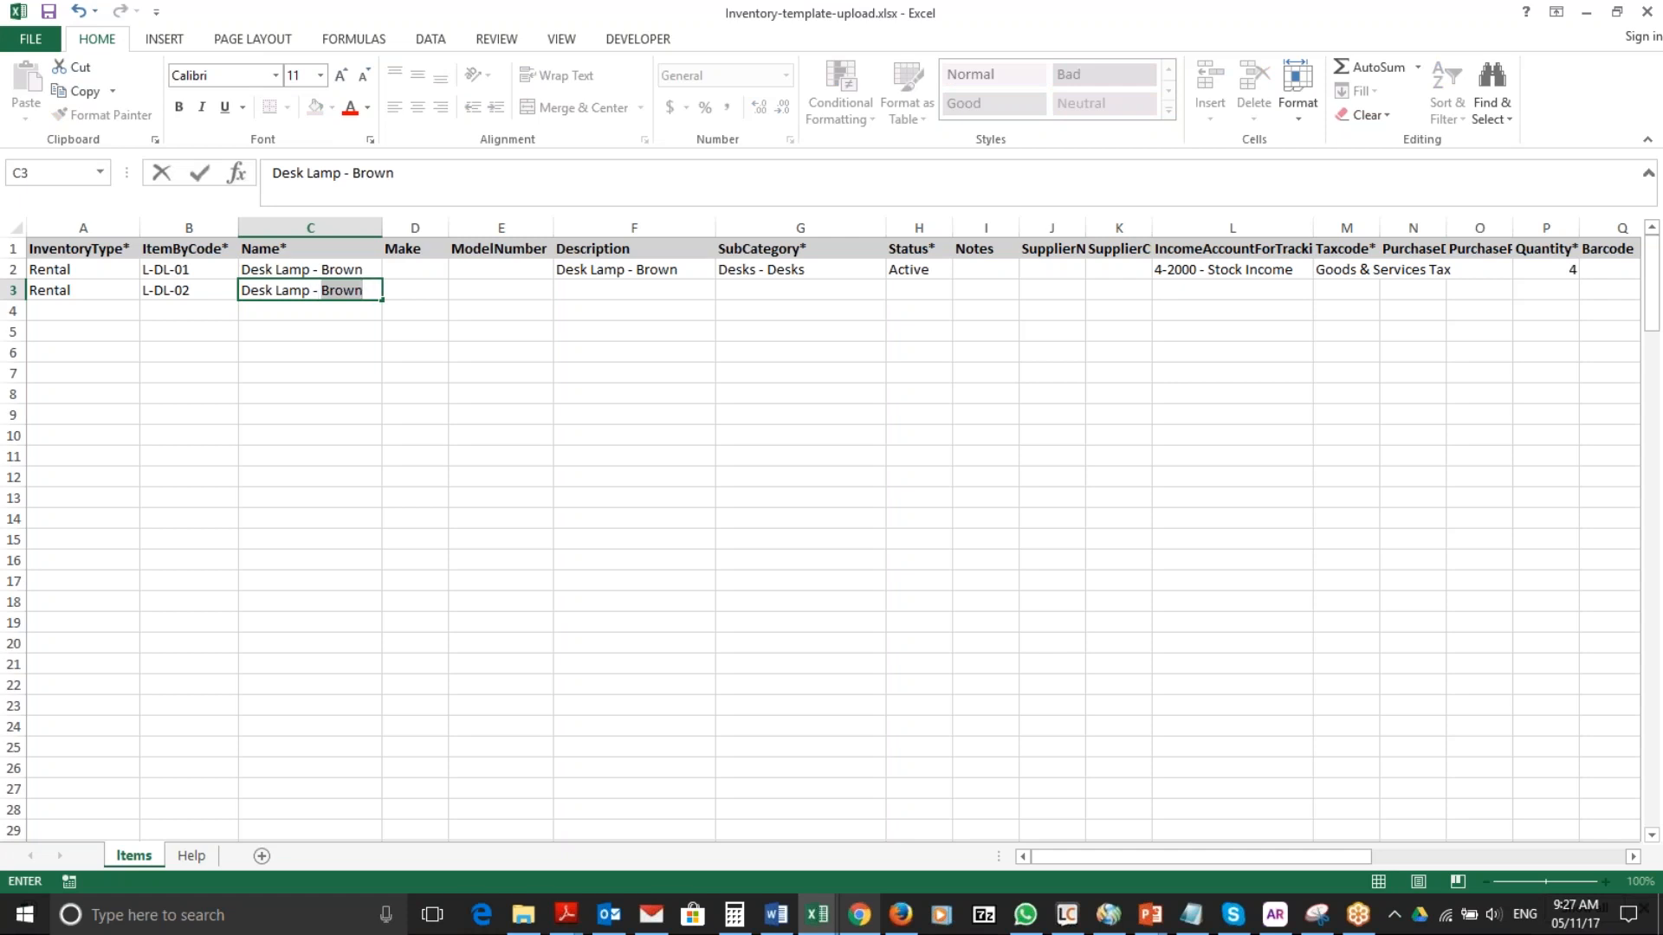
pyautogui.write('Blue')
pyautogui.press('Tab')
pyautogui.press('Tab')
pyautogui.press('Tab')
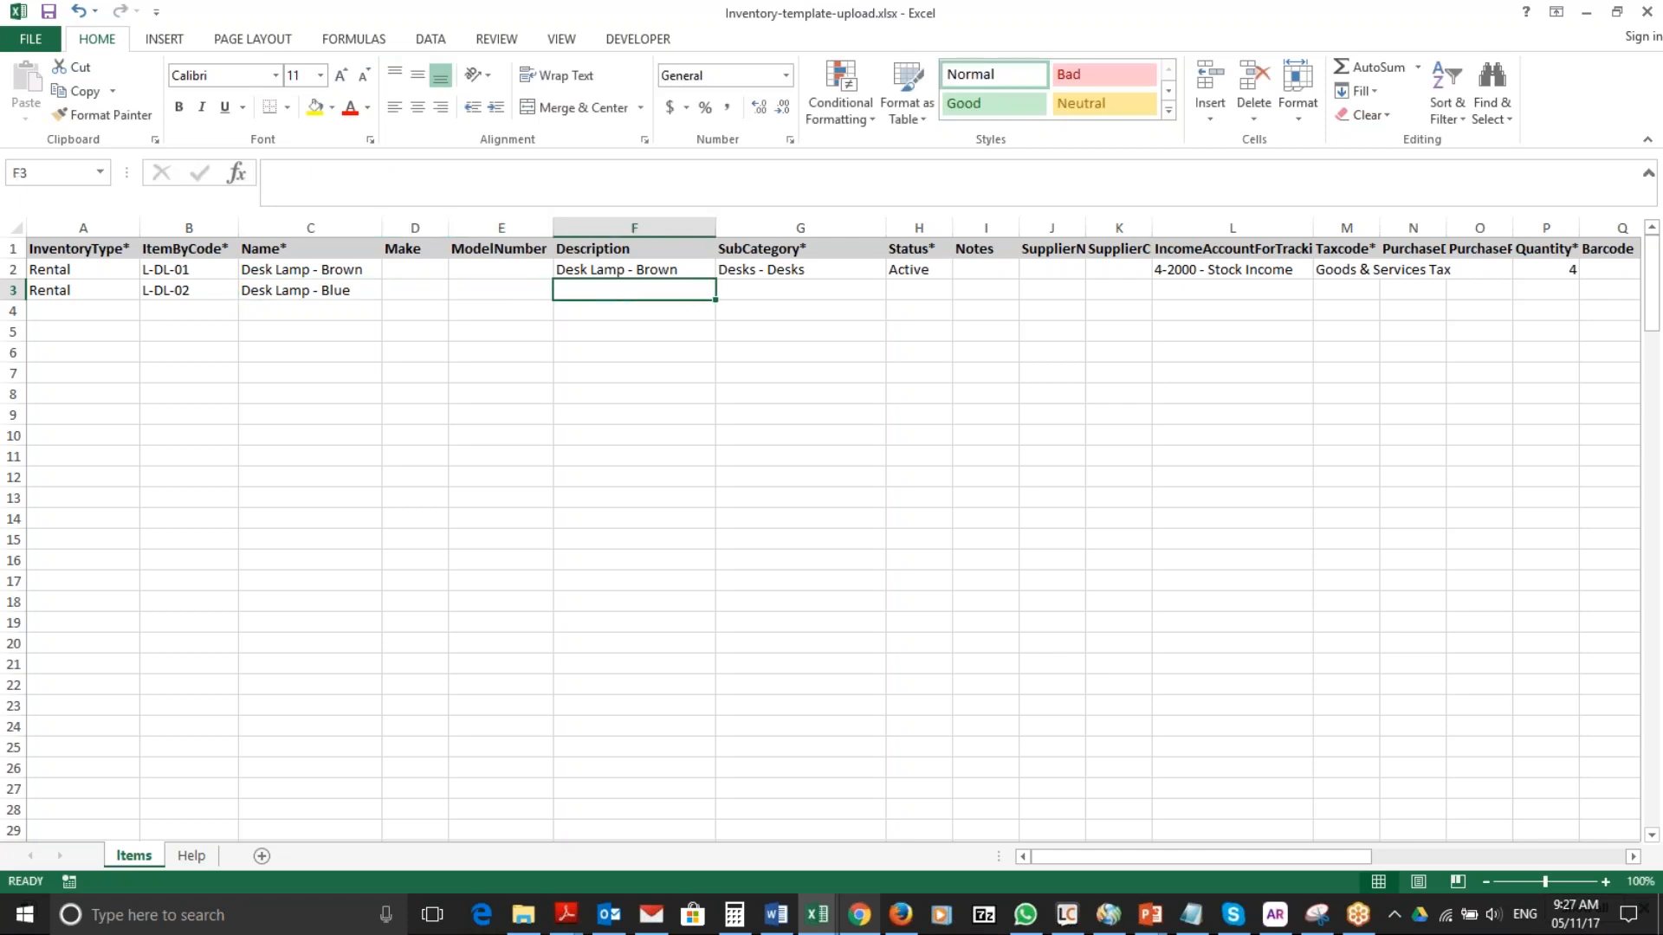
pyautogui.click(344, 292)
pyautogui.hotkey('ctrl', 'c')
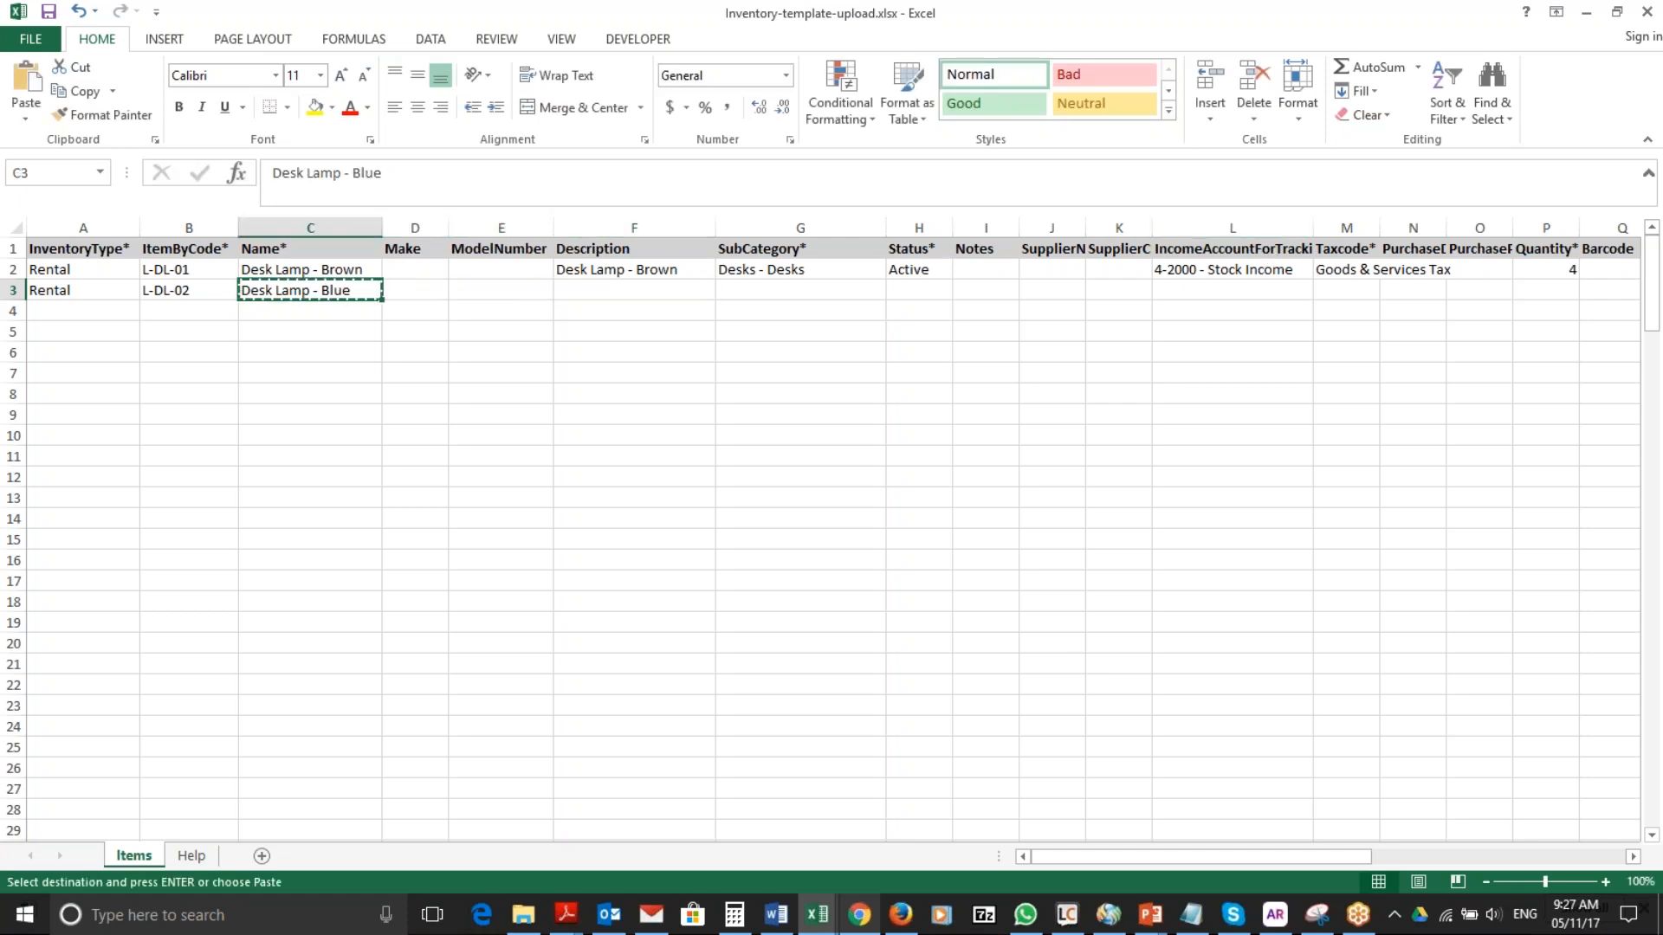
pyautogui.click(636, 287)
pyautogui.hotkey('ctrl', 'v')
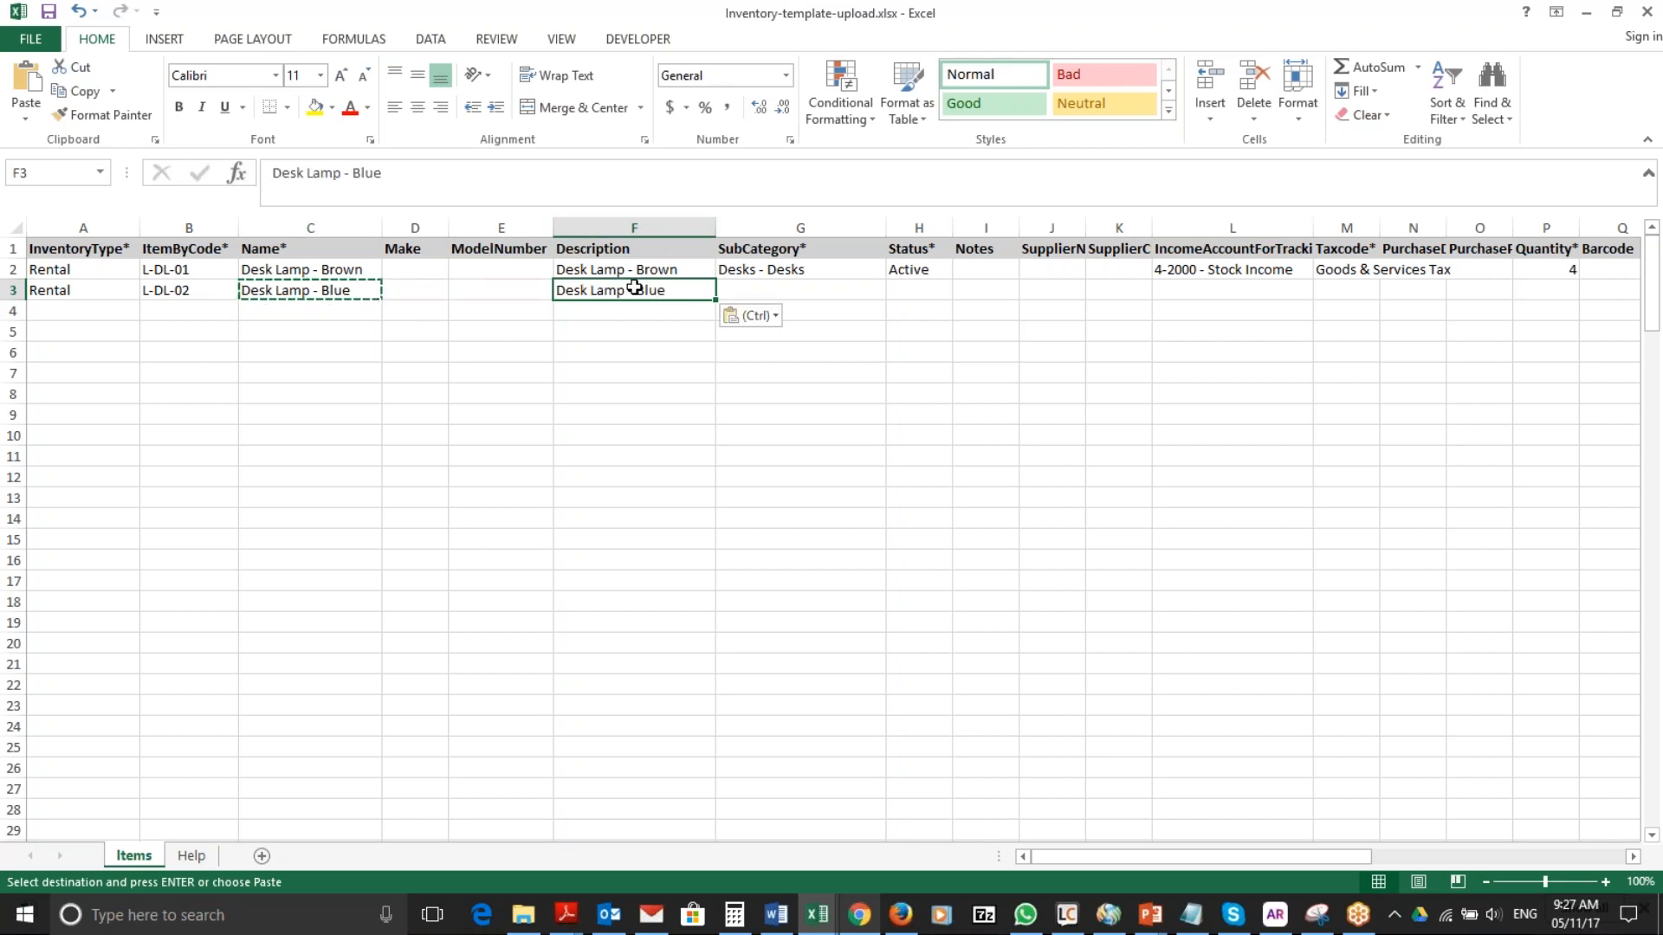
# Copy the Desks - Desks subcategory down to the blue desk lamp and set its status to Active.
pyautogui.click(782, 270)
pyautogui.hotkey('ctrl', 'c')
pyautogui.click(778, 291)
pyautogui.hotkey('ctrl', 'v')
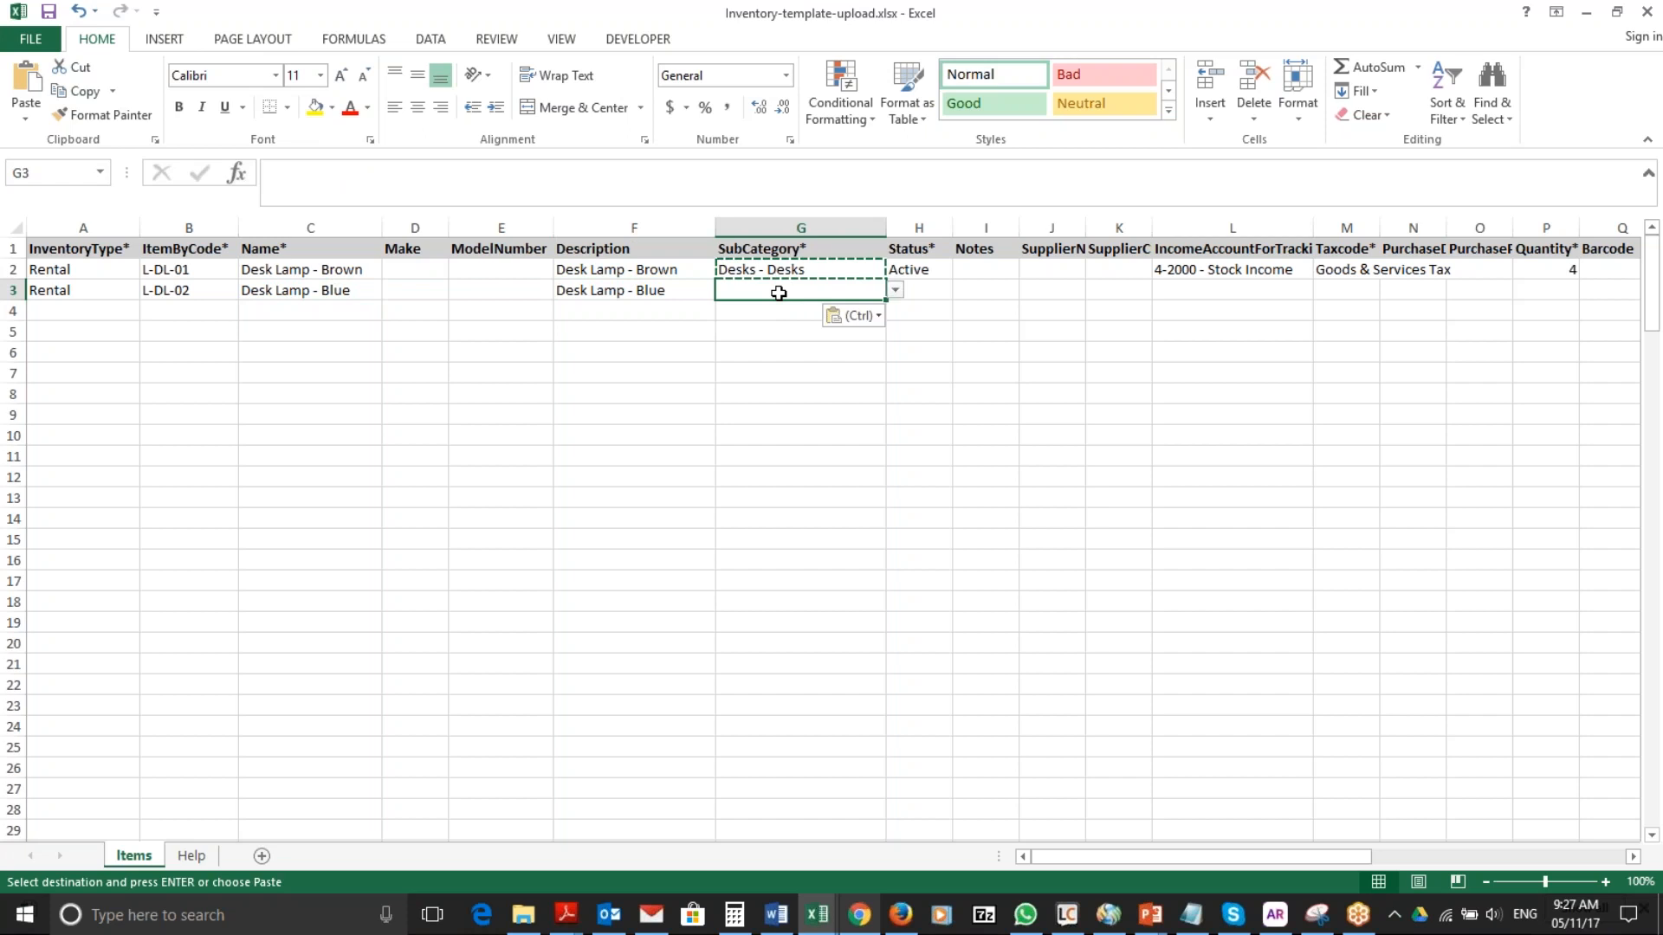
pyautogui.click(939, 287)
pyautogui.write('active')
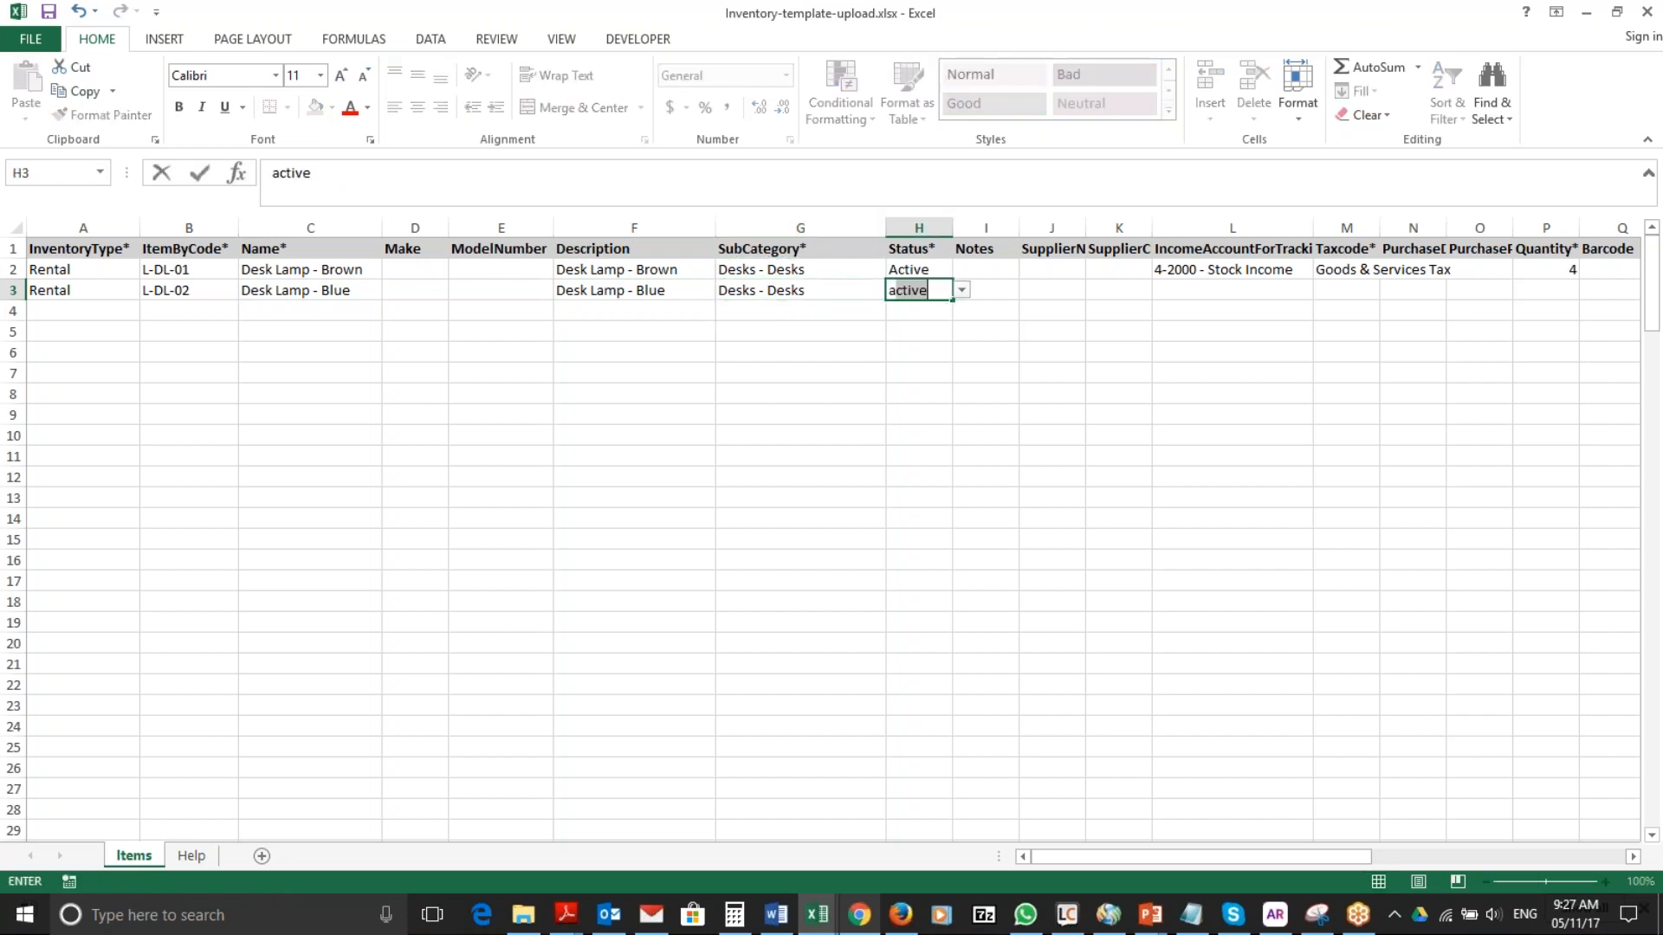
pyautogui.press('Tab')
pyautogui.press('Tab')
pyautogui.press('Tab')
pyautogui.press('Tab')
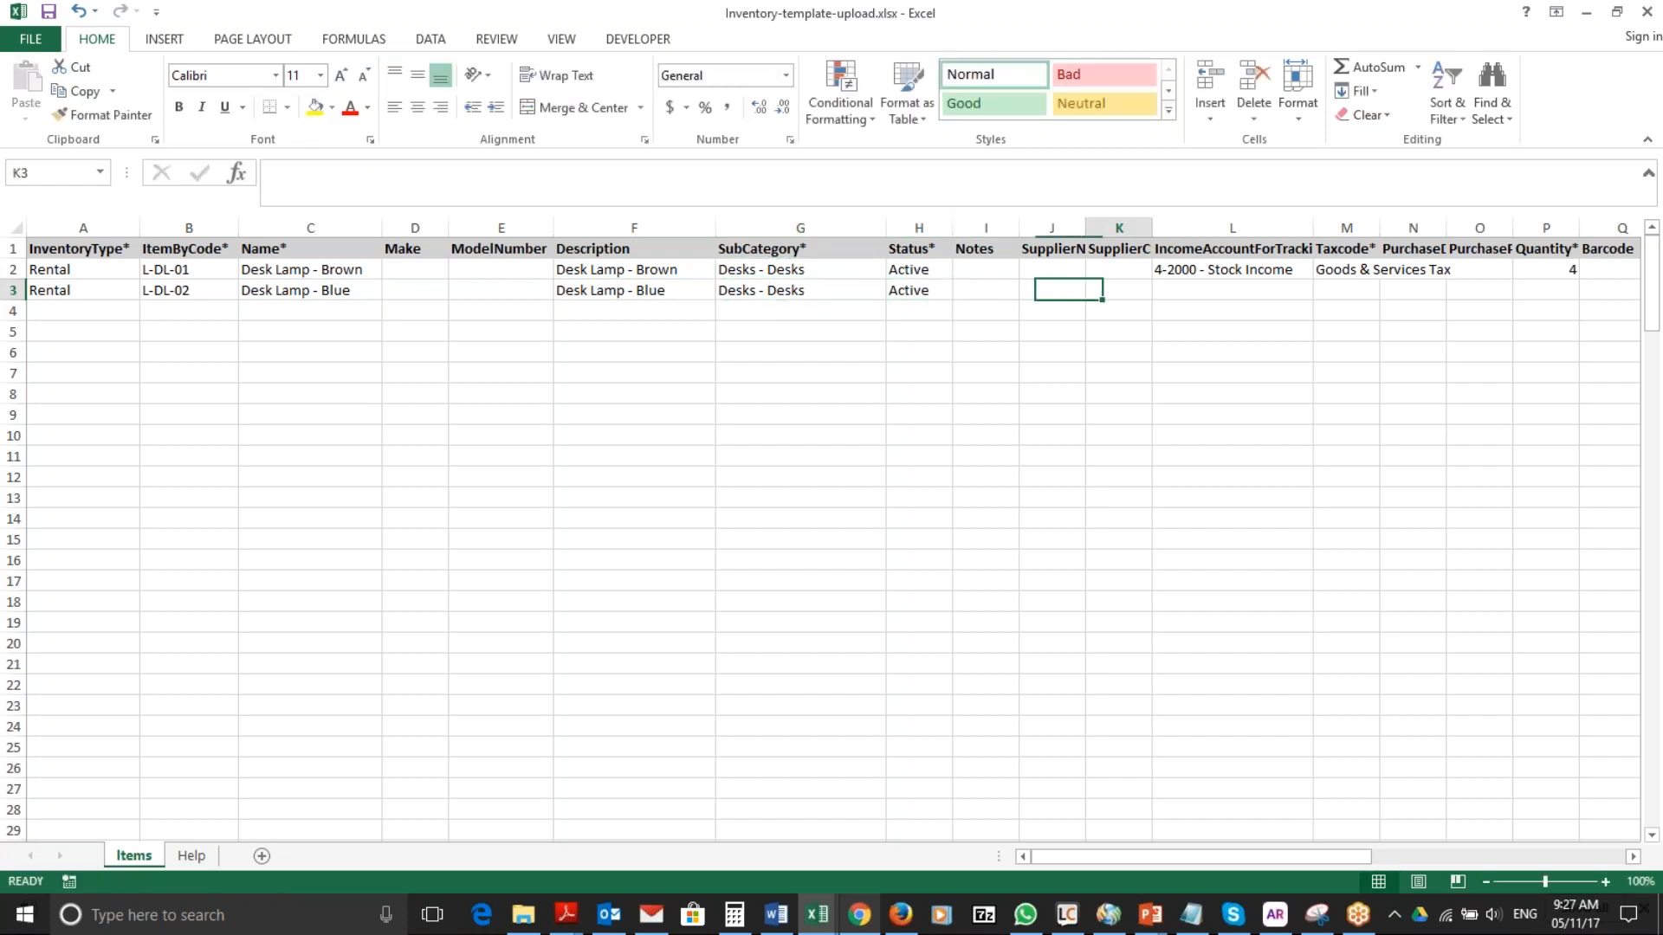
# Copy the brown lamp's values from the income account through the 5 Weeks rate (L2:AL2) into the blue lamp's row, starting at L3.
pyautogui.click(1279, 271)
pyautogui.hotkey('shift', 'Right')
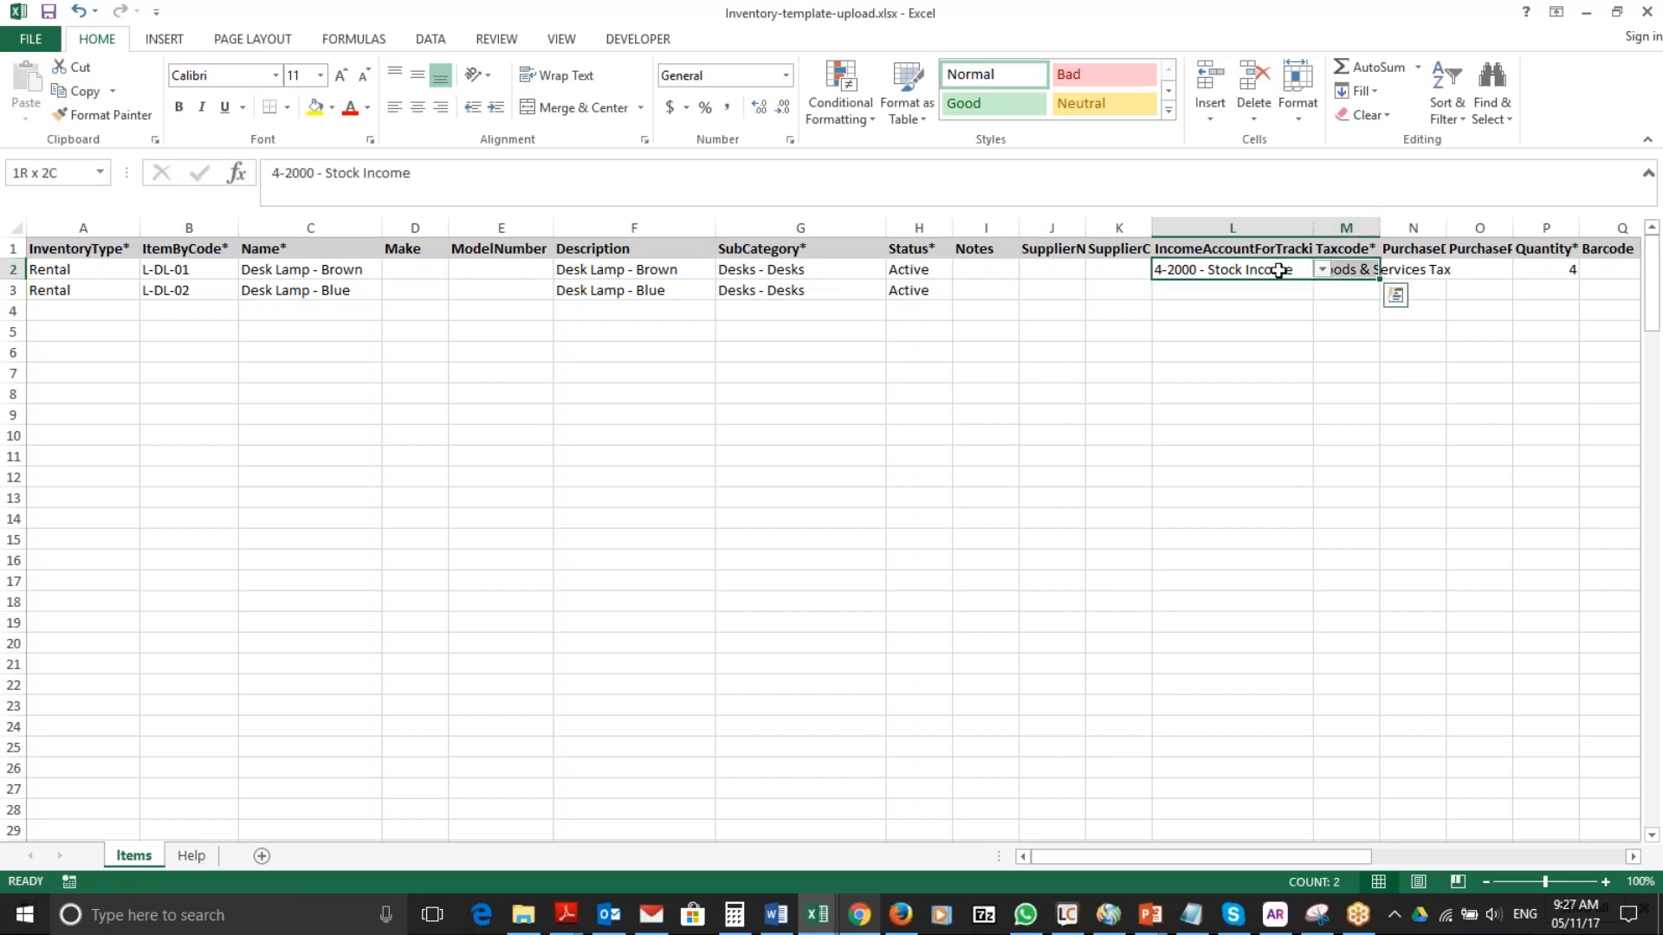
pyautogui.hotkey('shift', 'Right')
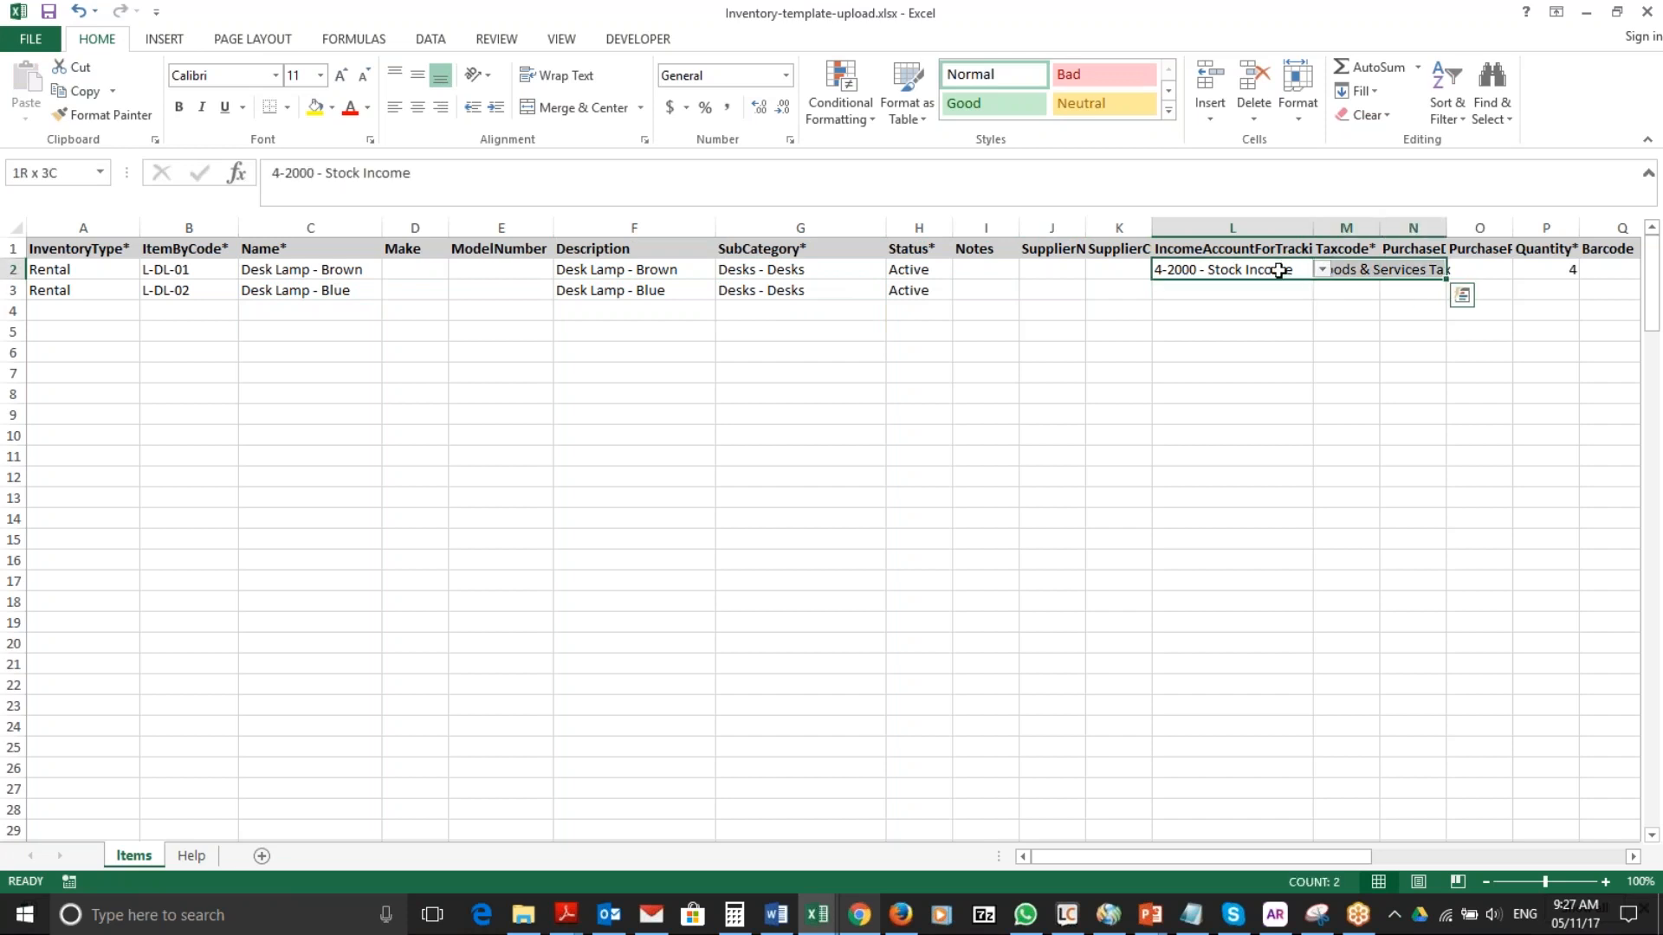
pyautogui.hotkey('shift', 'Right')
pyautogui.hotkey('shift', 'Right')
pyautogui.hotkey('shift', 'Right')
pyautogui.hotkey('shift', 'Right')
pyautogui.hotkey('shift', 'Right')
pyautogui.hotkey('shift', 'Right')
pyautogui.hotkey('shift', 'Right')
pyautogui.hotkey('shift', 'Right')
pyautogui.hotkey('shift', 'Right')
pyautogui.hotkey('shift', 'Right')
pyautogui.hotkey('shift', 'Right')
pyautogui.hotkey('shift', 'Right')
pyautogui.hotkey('shift', 'Right')
pyautogui.hotkey('shift', 'Right')
pyautogui.hotkey('shift', 'Right')
pyautogui.hotkey('shift', 'Right')
pyautogui.hotkey('shift', 'Right')
pyautogui.hotkey('shift', 'Right')
pyautogui.hotkey('shift', 'Right')
pyautogui.hotkey('shift', 'Right')
pyautogui.hotkey('shift', 'Right')
pyautogui.hotkey('shift', 'Right')
pyautogui.hotkey('shift', 'Right')
pyautogui.hotkey('shift', 'Right')
pyautogui.hotkey('shift', 'Right')
pyautogui.hotkey('shift', 'Right')
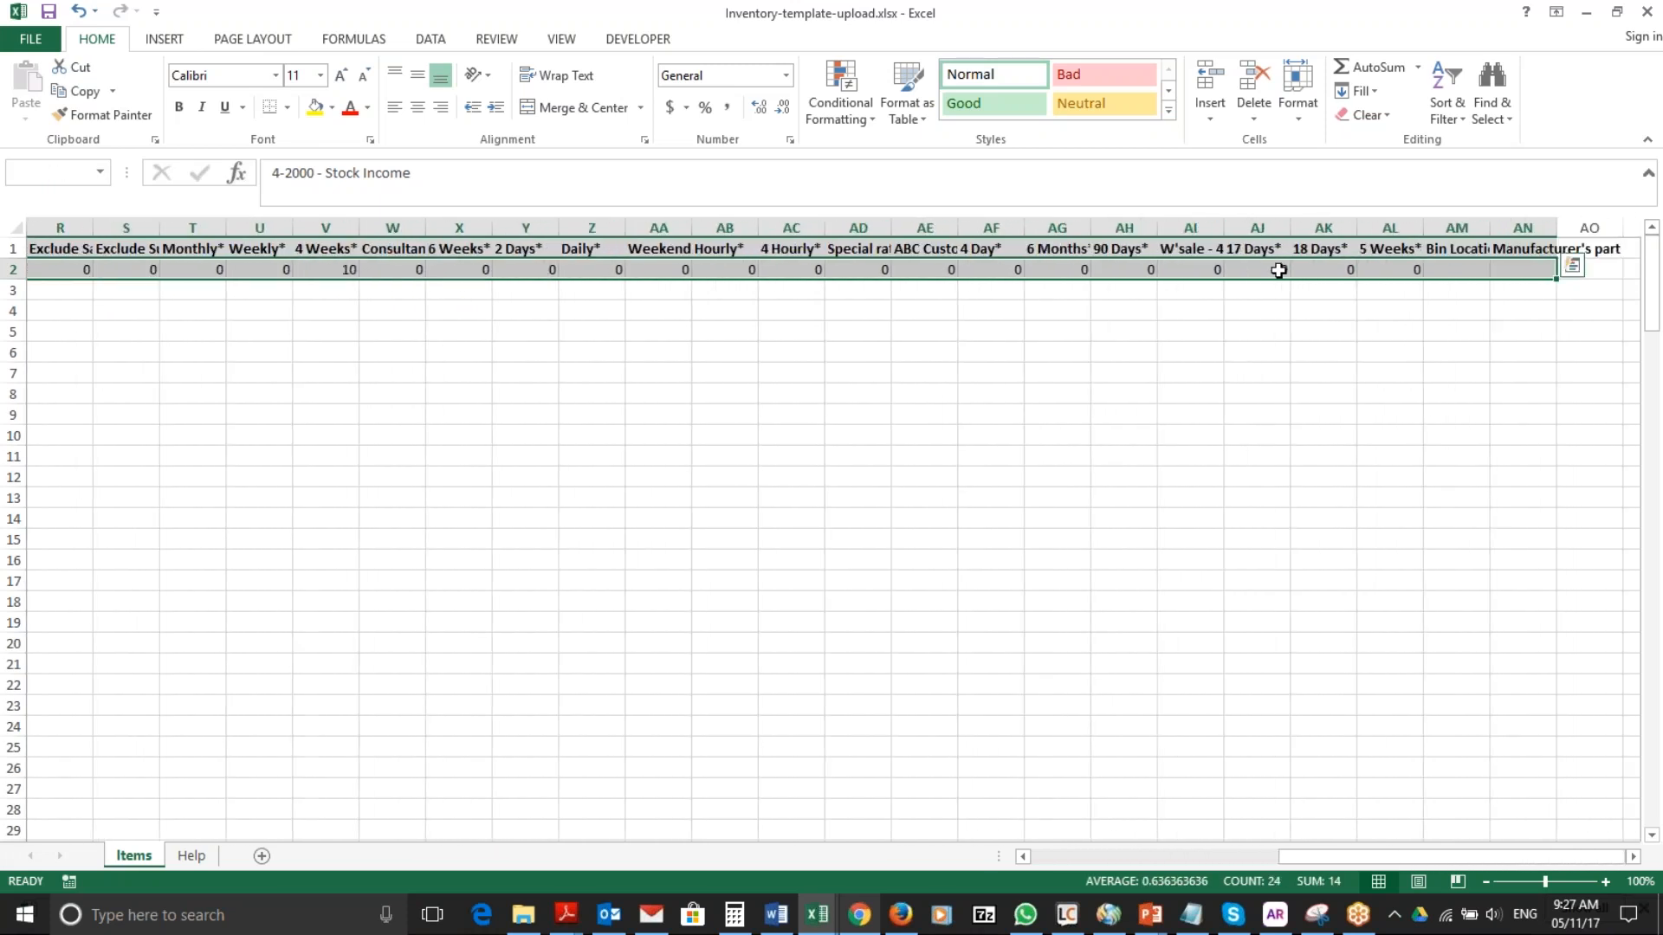
pyautogui.hotkey('shift', 'Left')
pyautogui.hotkey('shift', 'Left')
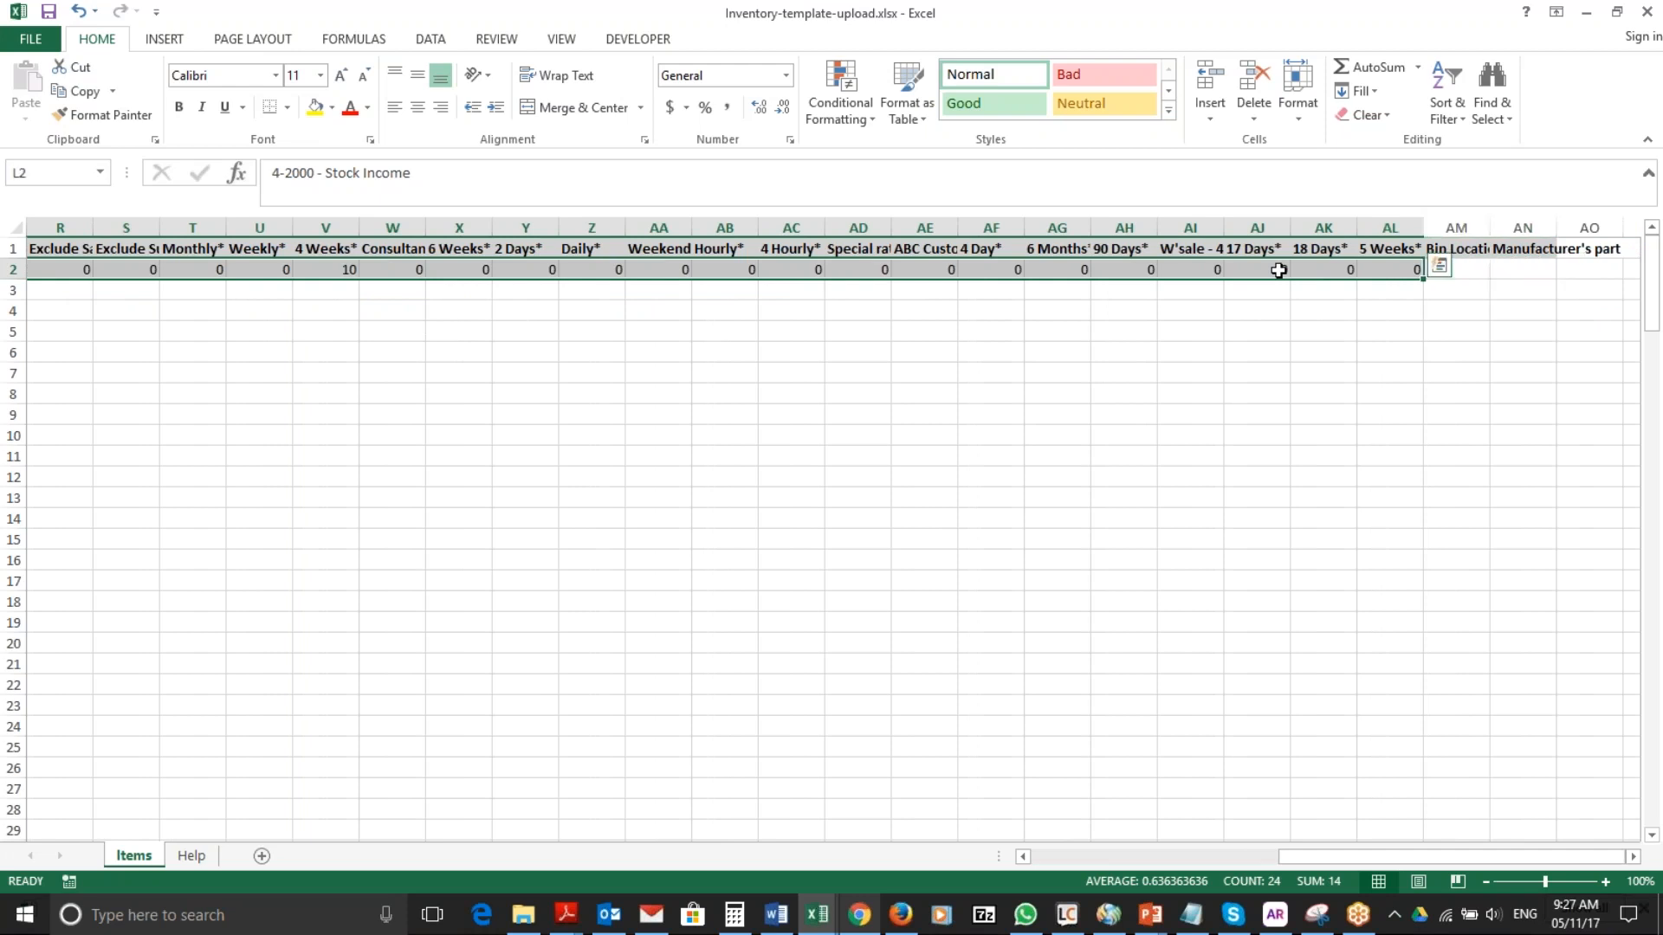
pyautogui.hotkey('ctrl', 'c')
pyautogui.press('Down')
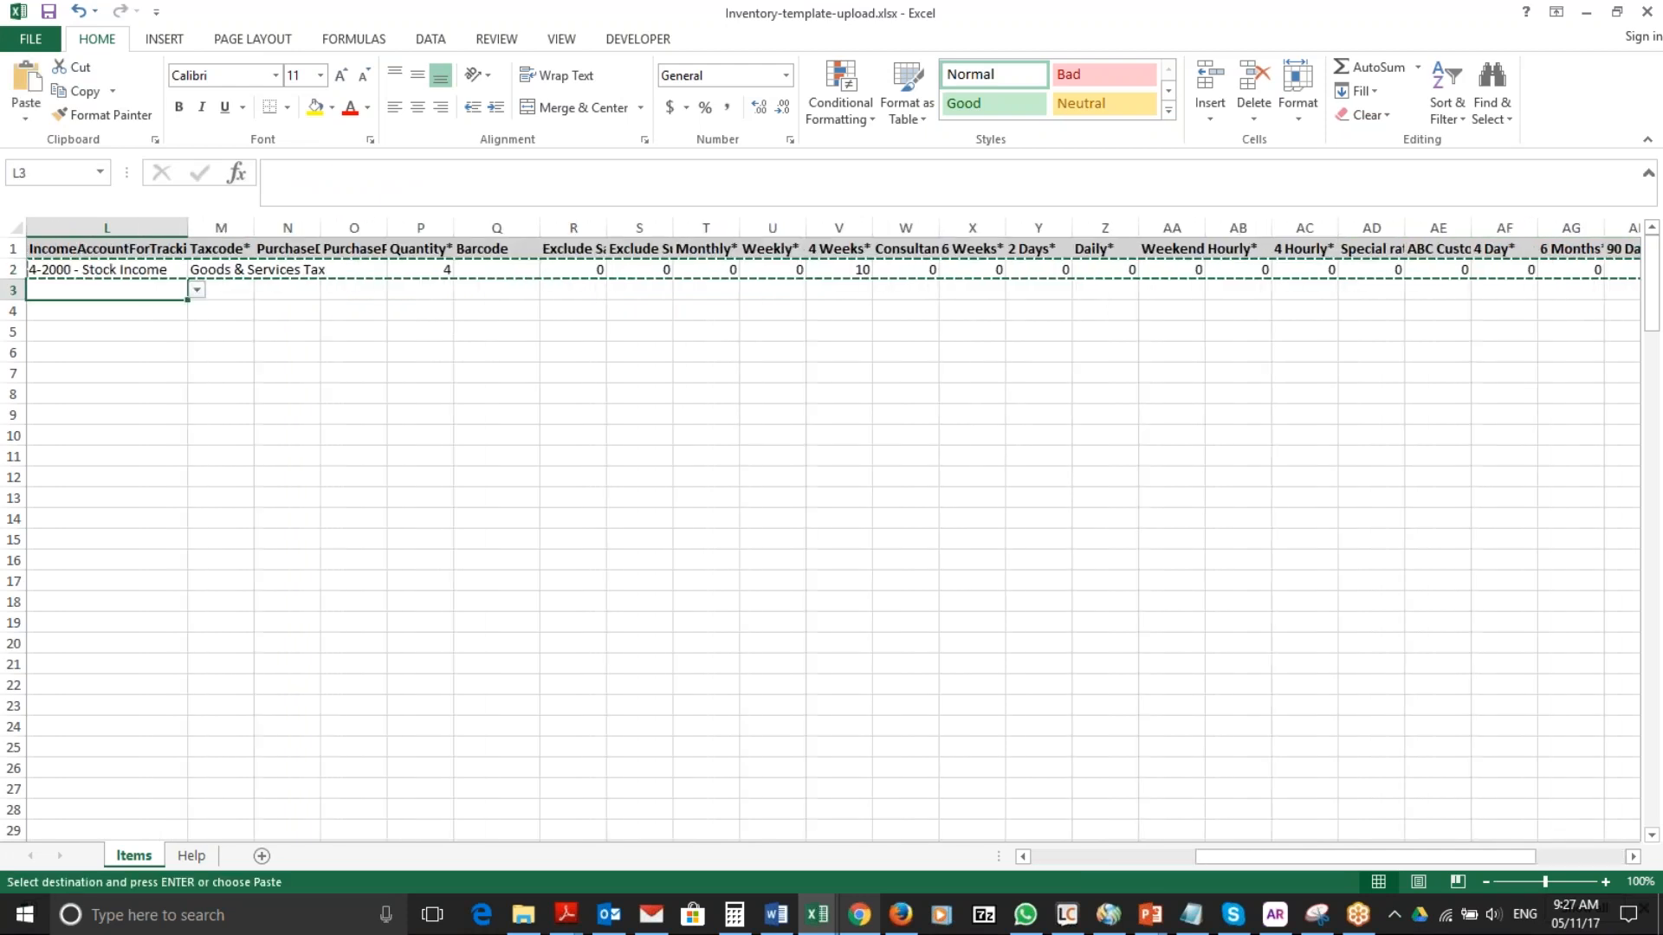
pyautogui.press('Left')
pyautogui.press('Left')
pyautogui.press('Left')
pyautogui.press('Left')
pyautogui.press('Left')
pyautogui.press('Left')
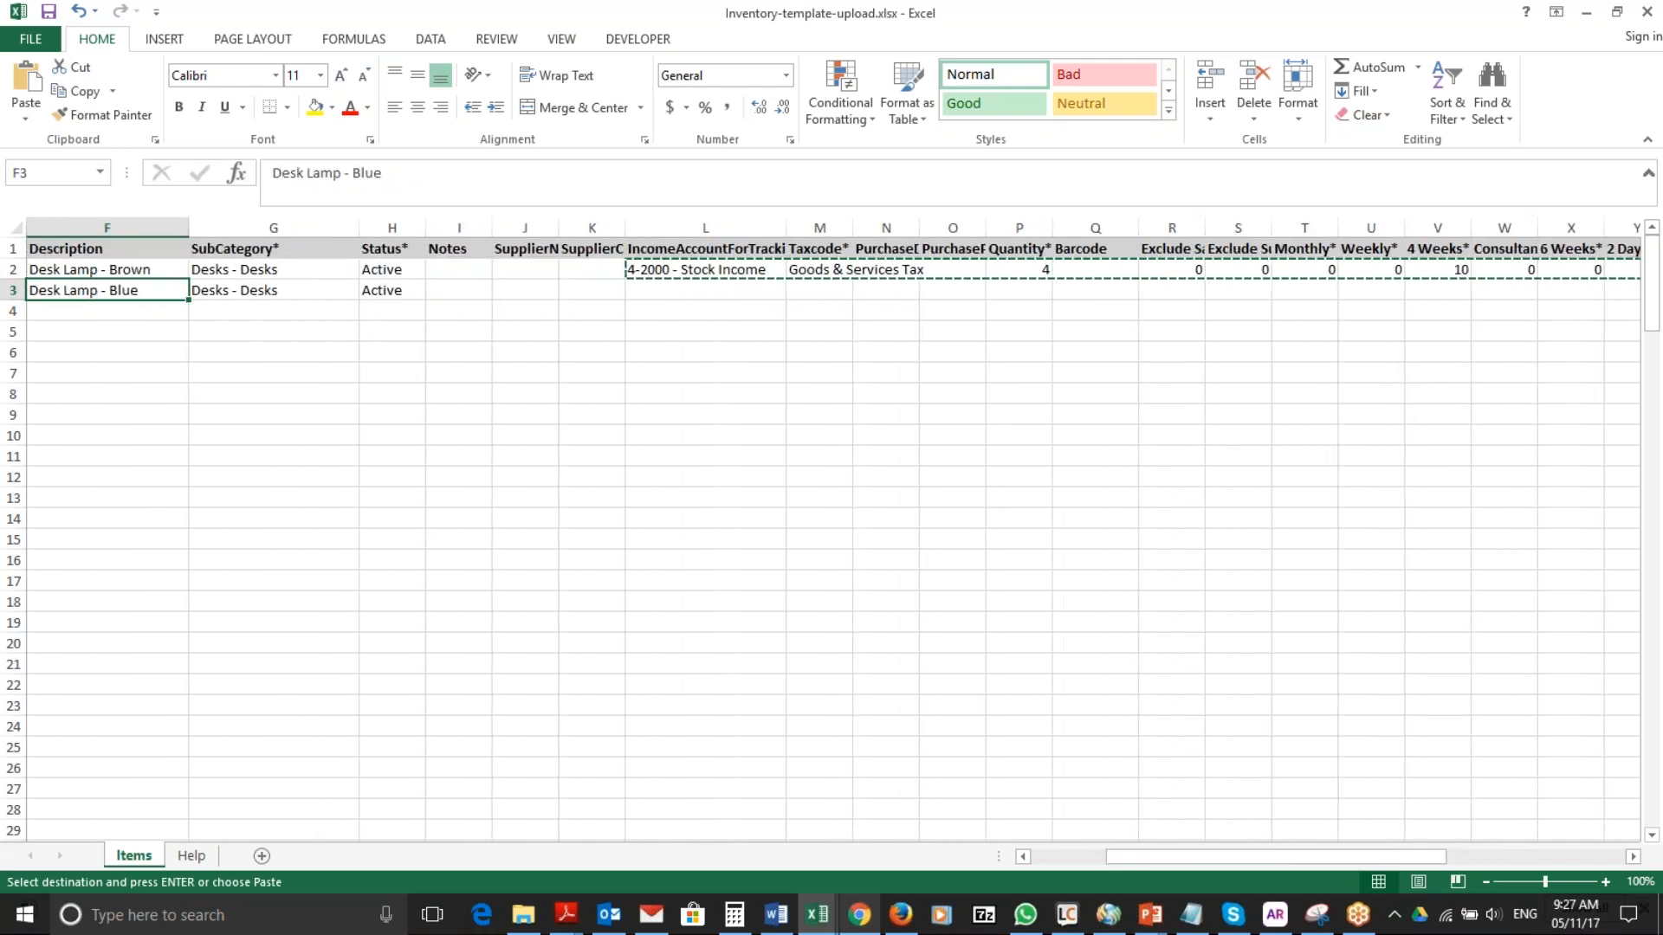
pyautogui.press('Right')
pyautogui.press('Right')
pyautogui.press('Right')
pyautogui.press('Right')
pyautogui.press('Right')
pyautogui.press('Right')
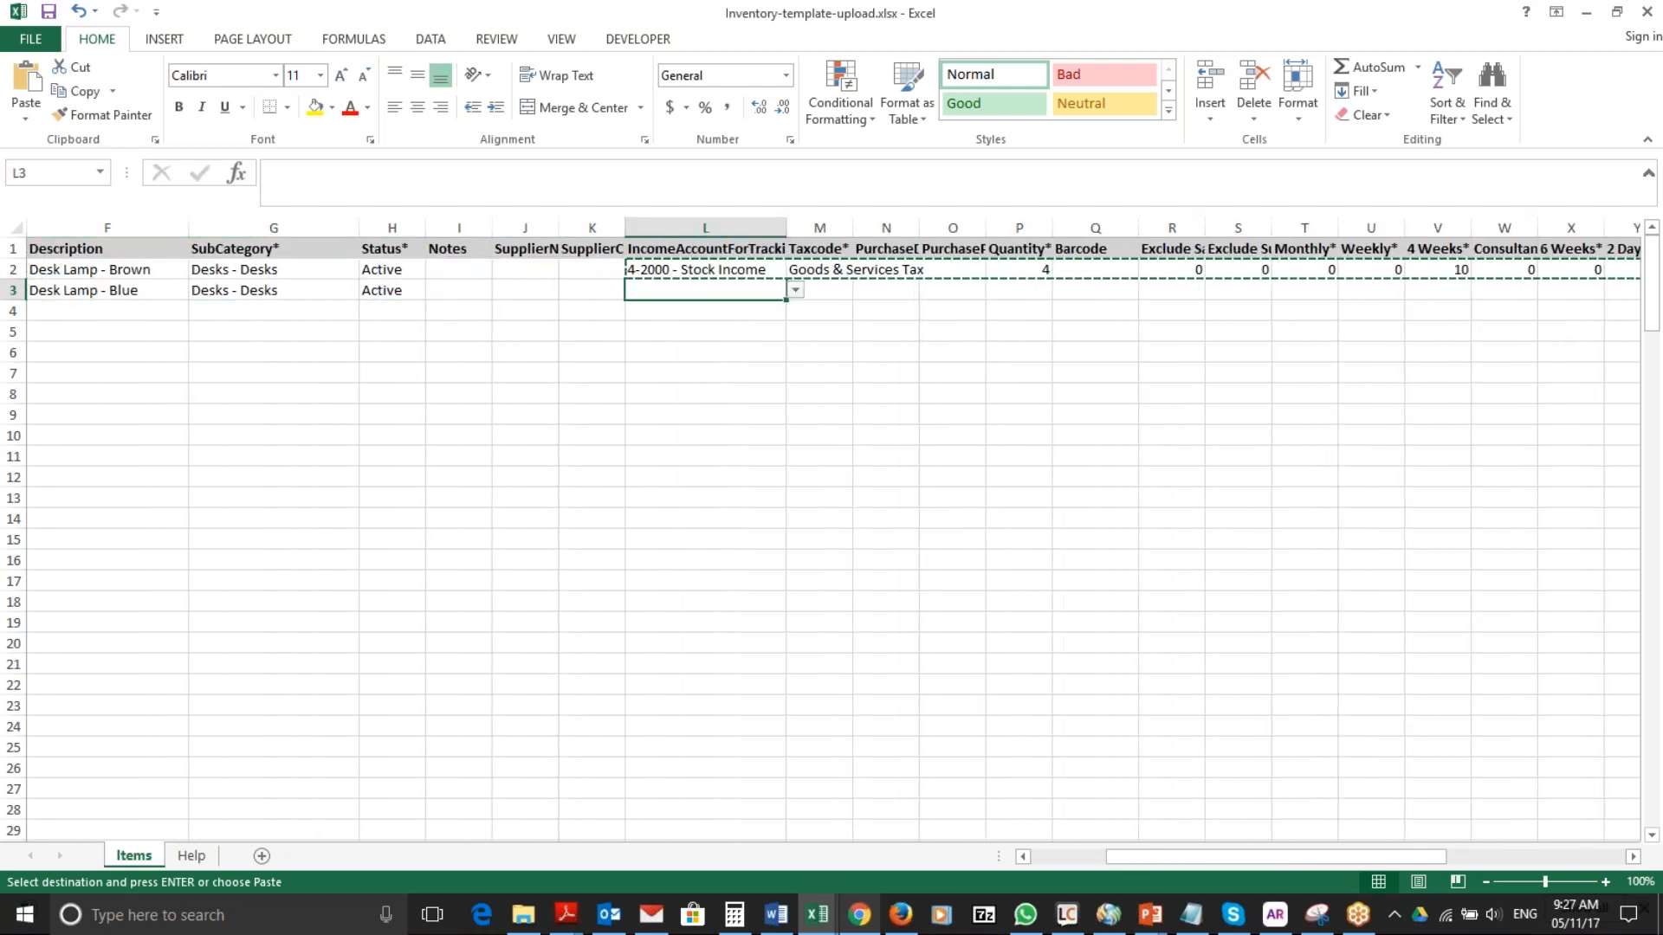
pyautogui.hotkey('ctrl', 'v')
pyautogui.press('Down')
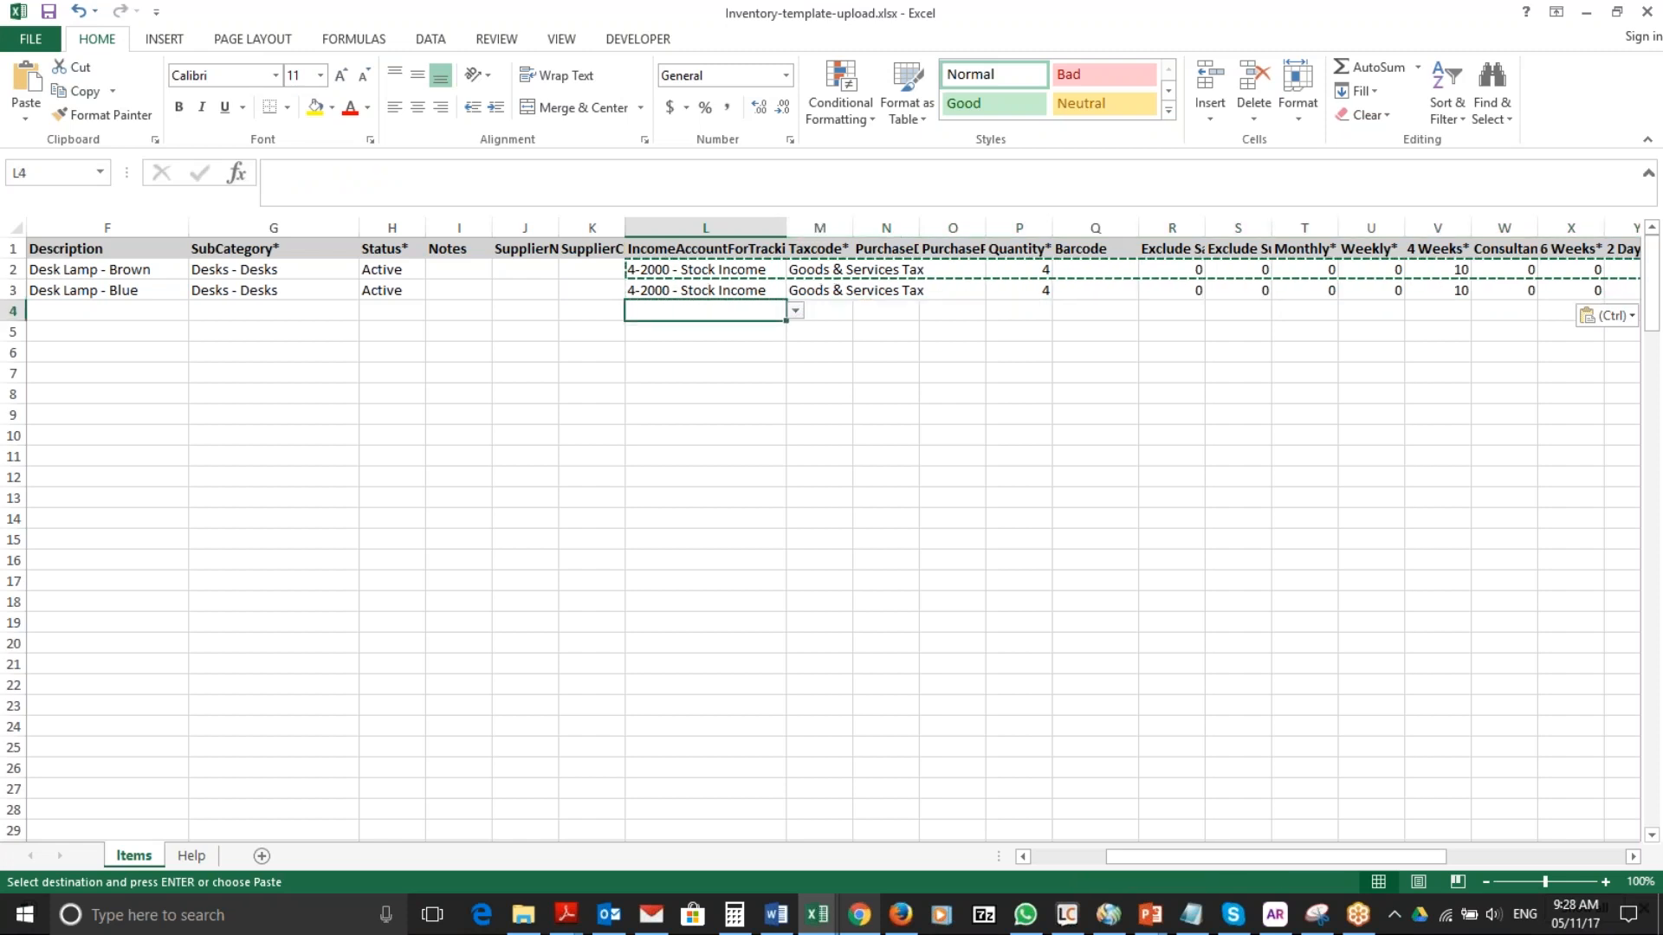
pyautogui.press('Home')
pyautogui.hotkey('ctrl', 'v')
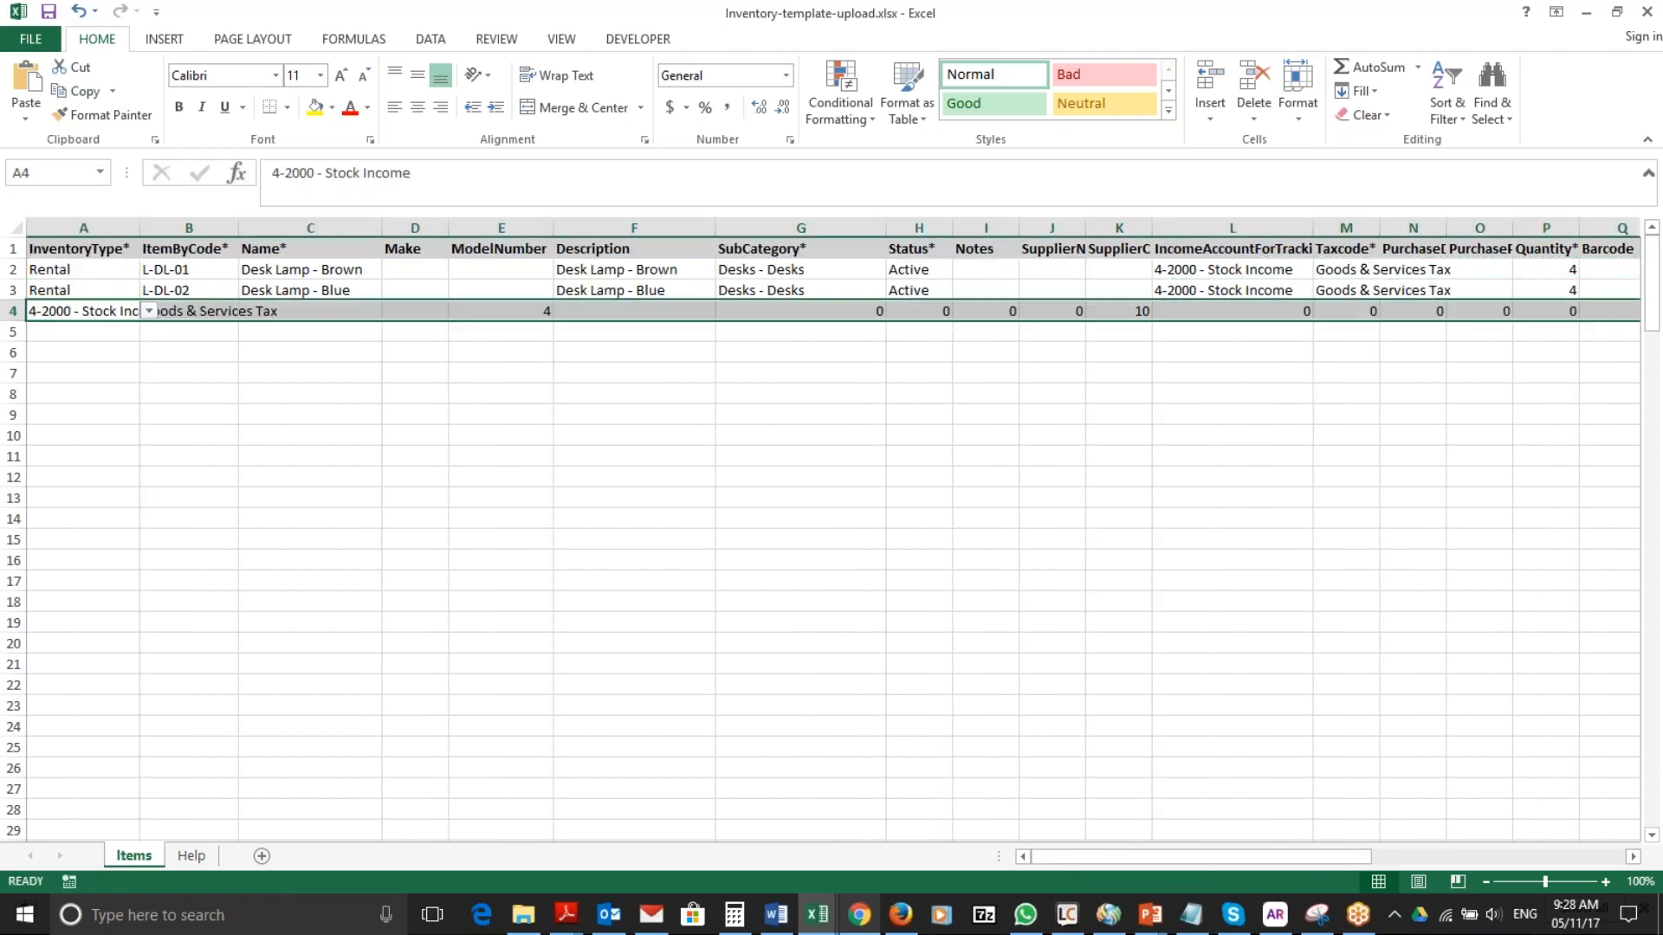
pyautogui.press('Escape')
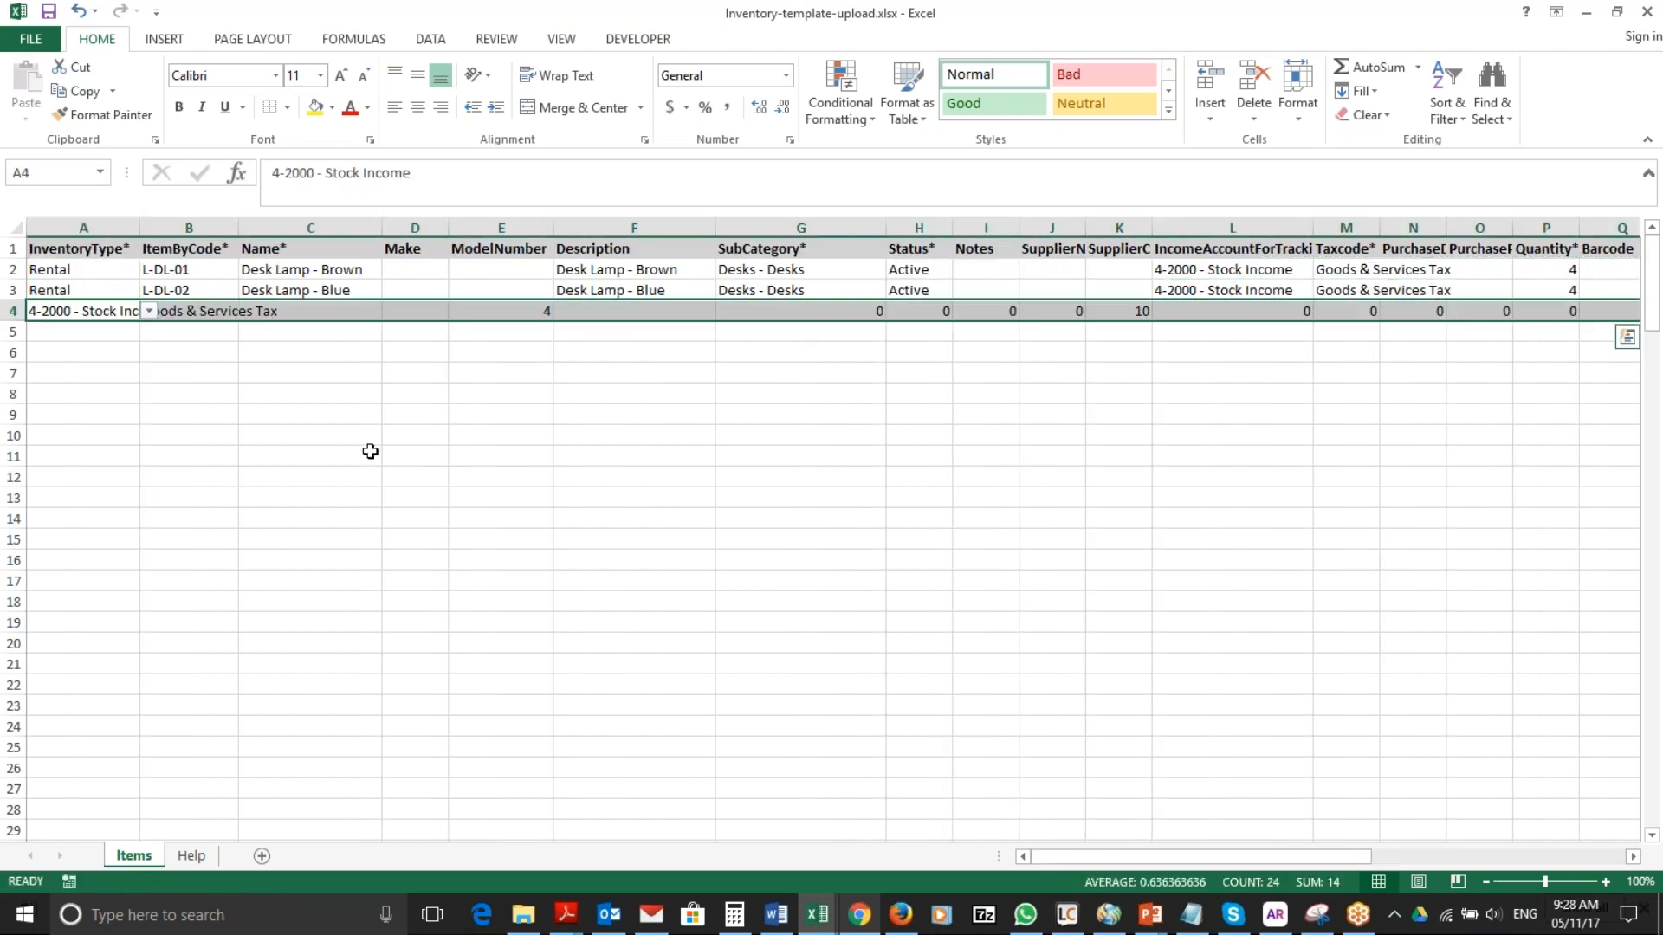
pyautogui.hotkey('ctrl', 'z')
pyautogui.click(194, 368)
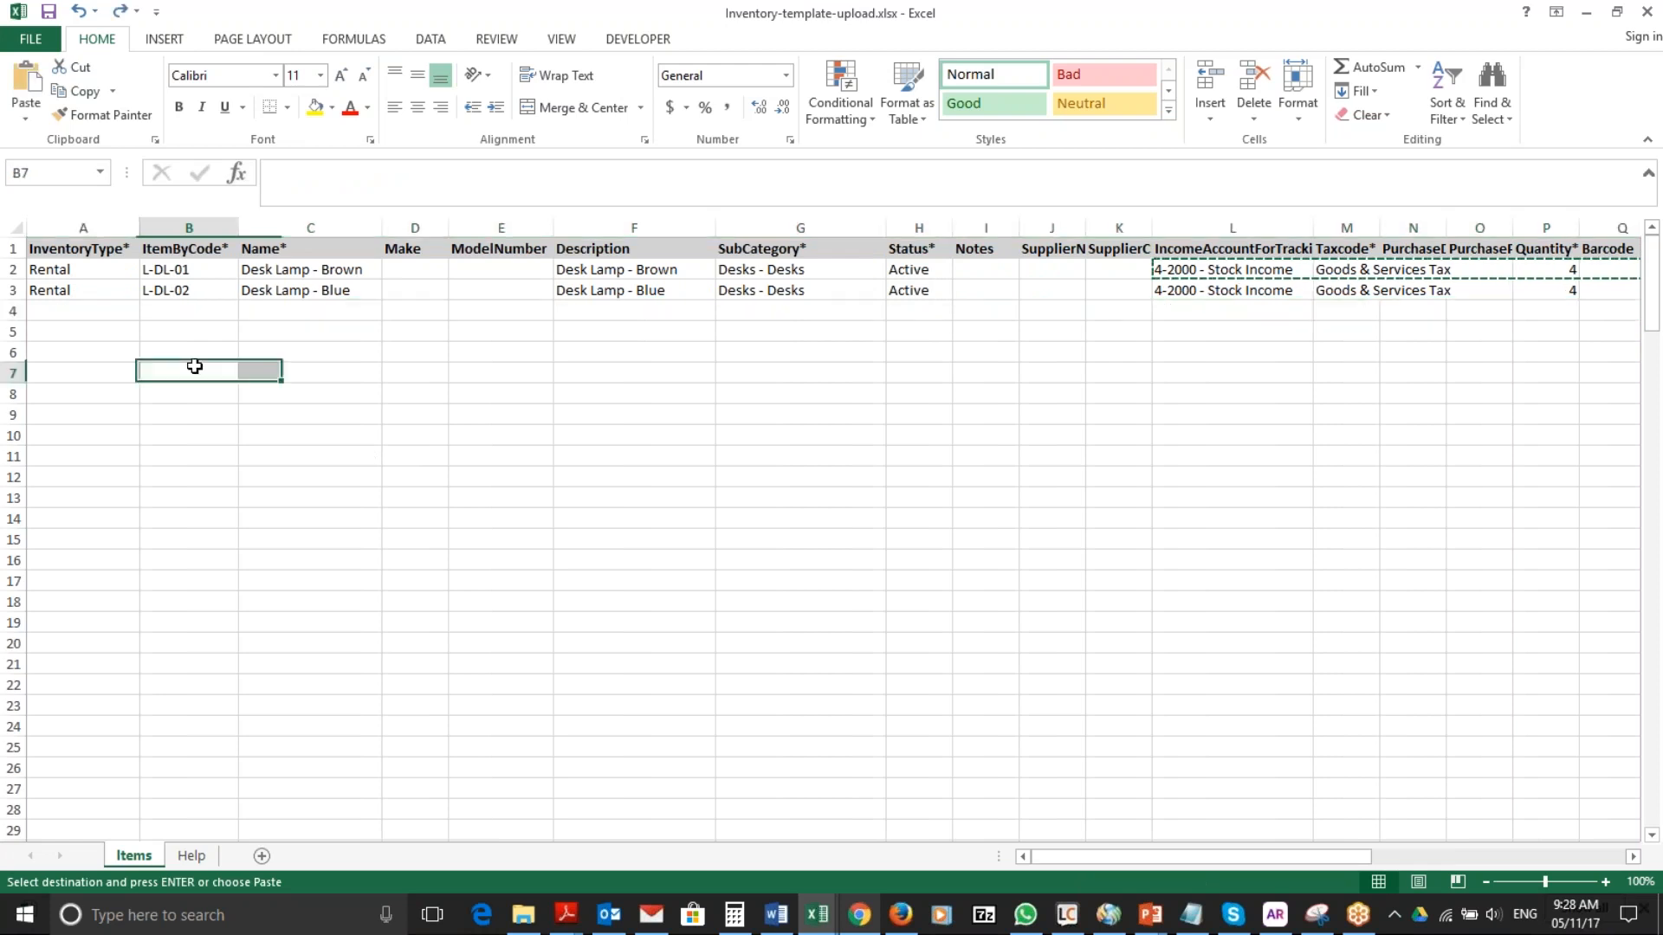
# Widen column A on the Help sheet to fit the column names, review the field descriptions, and return to the Items sheet.
pyautogui.click(93, 307)
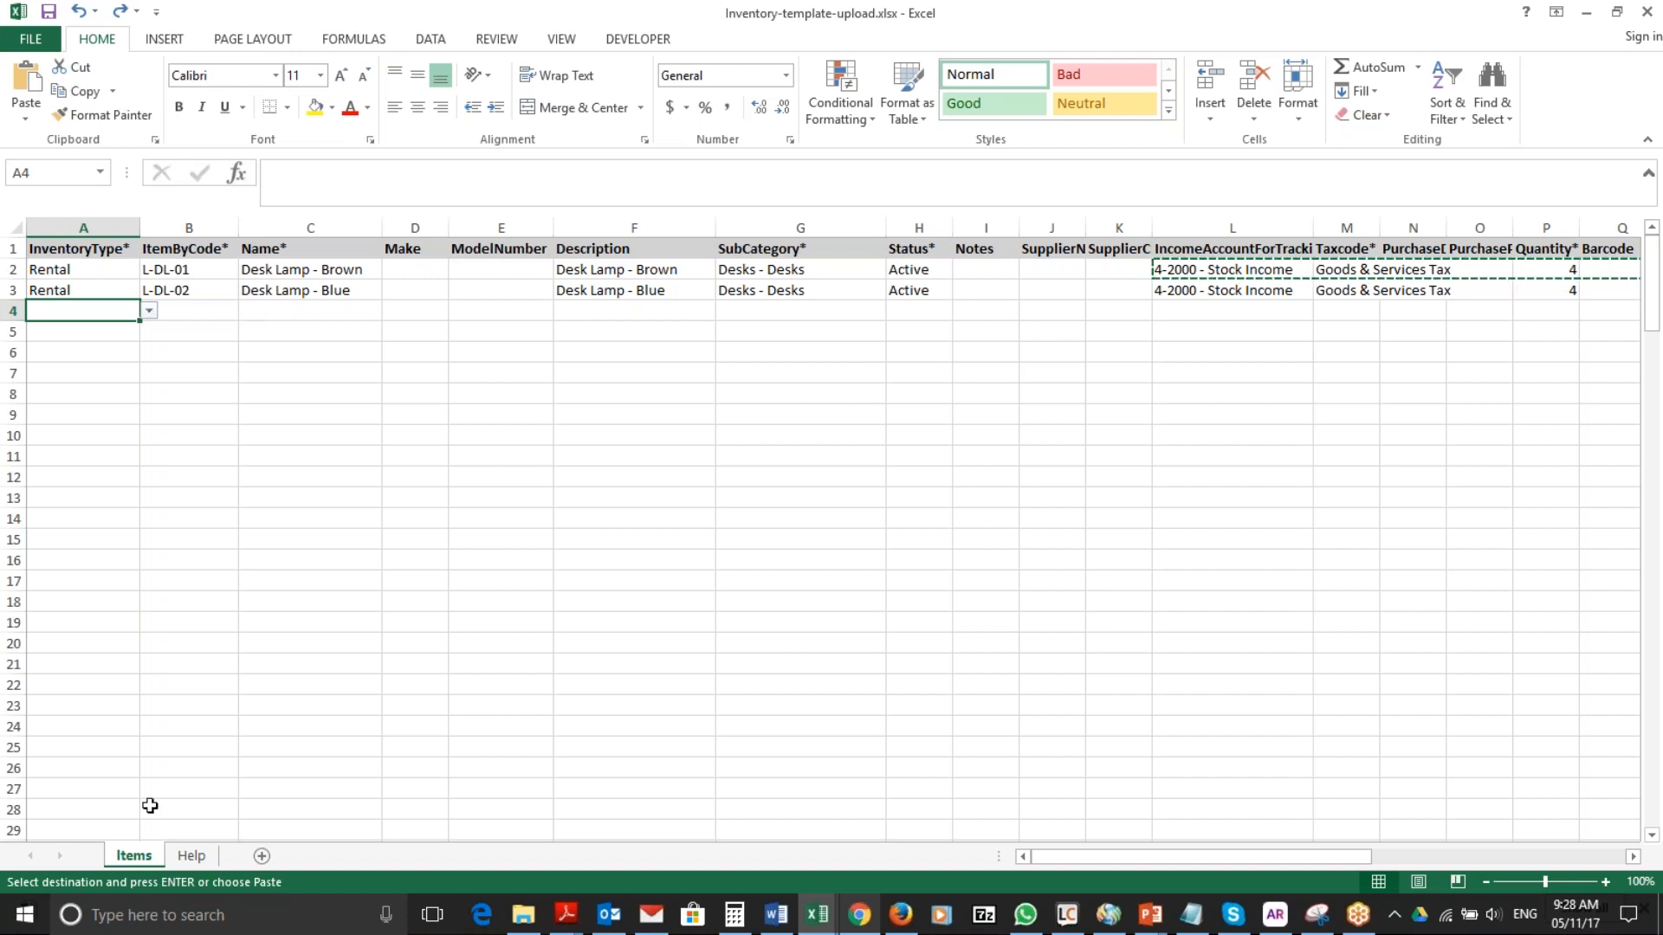
pyautogui.click(191, 856)
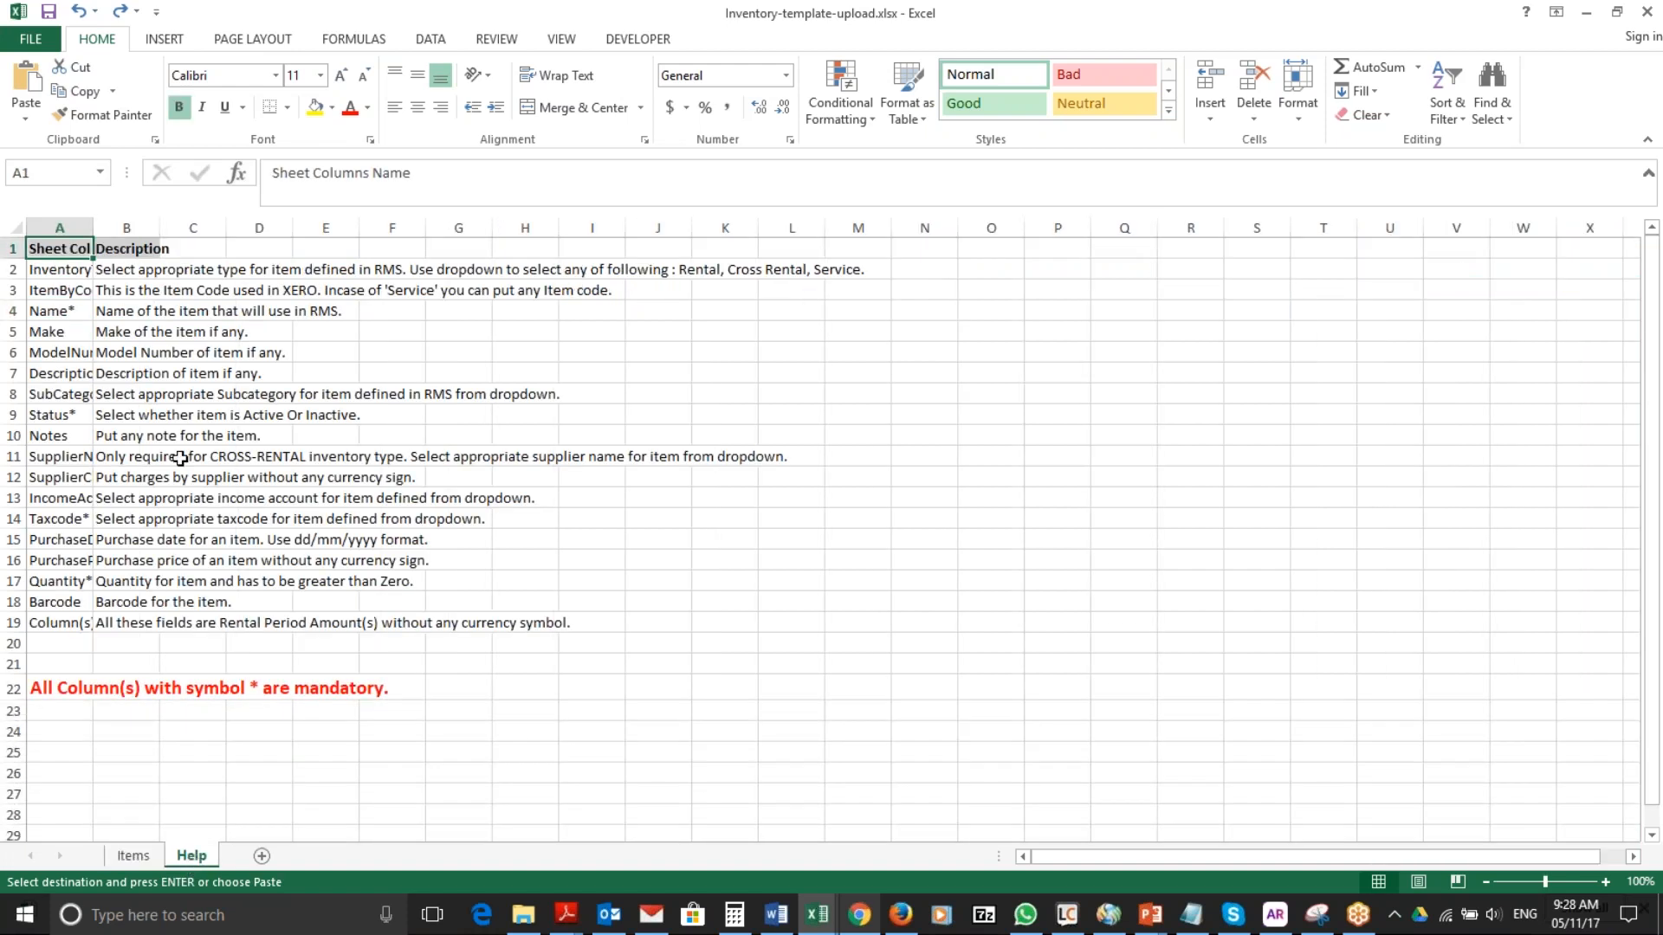
pyautogui.moveTo(93, 227); pyautogui.dragTo(264, 245)
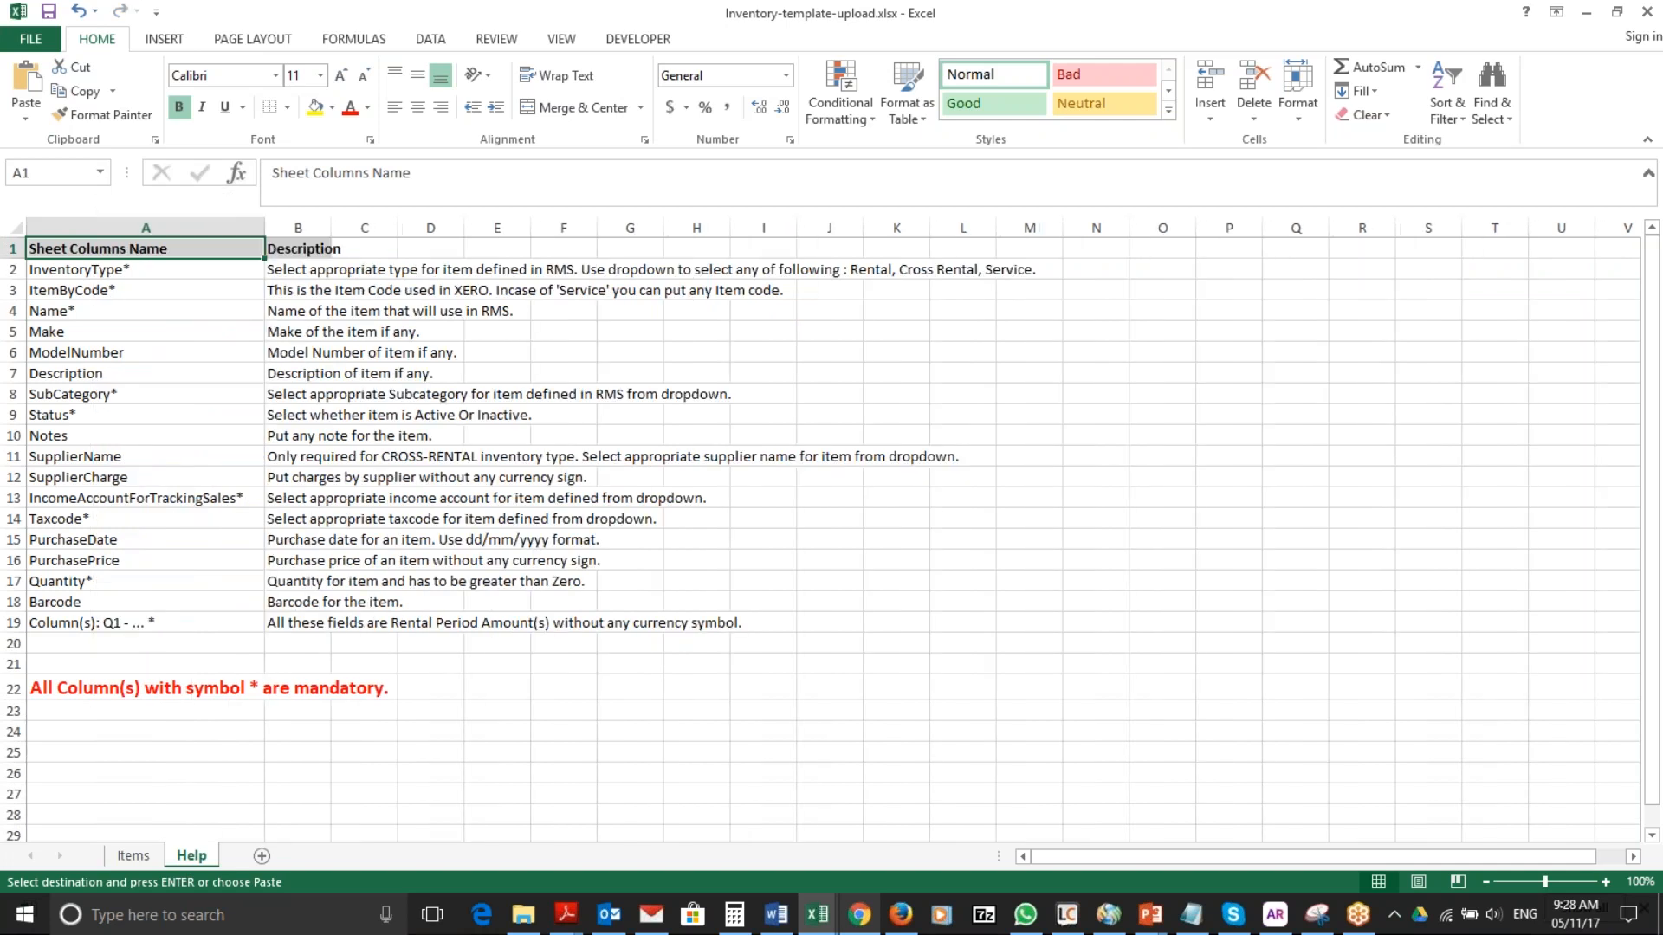
pyautogui.click(215, 270)
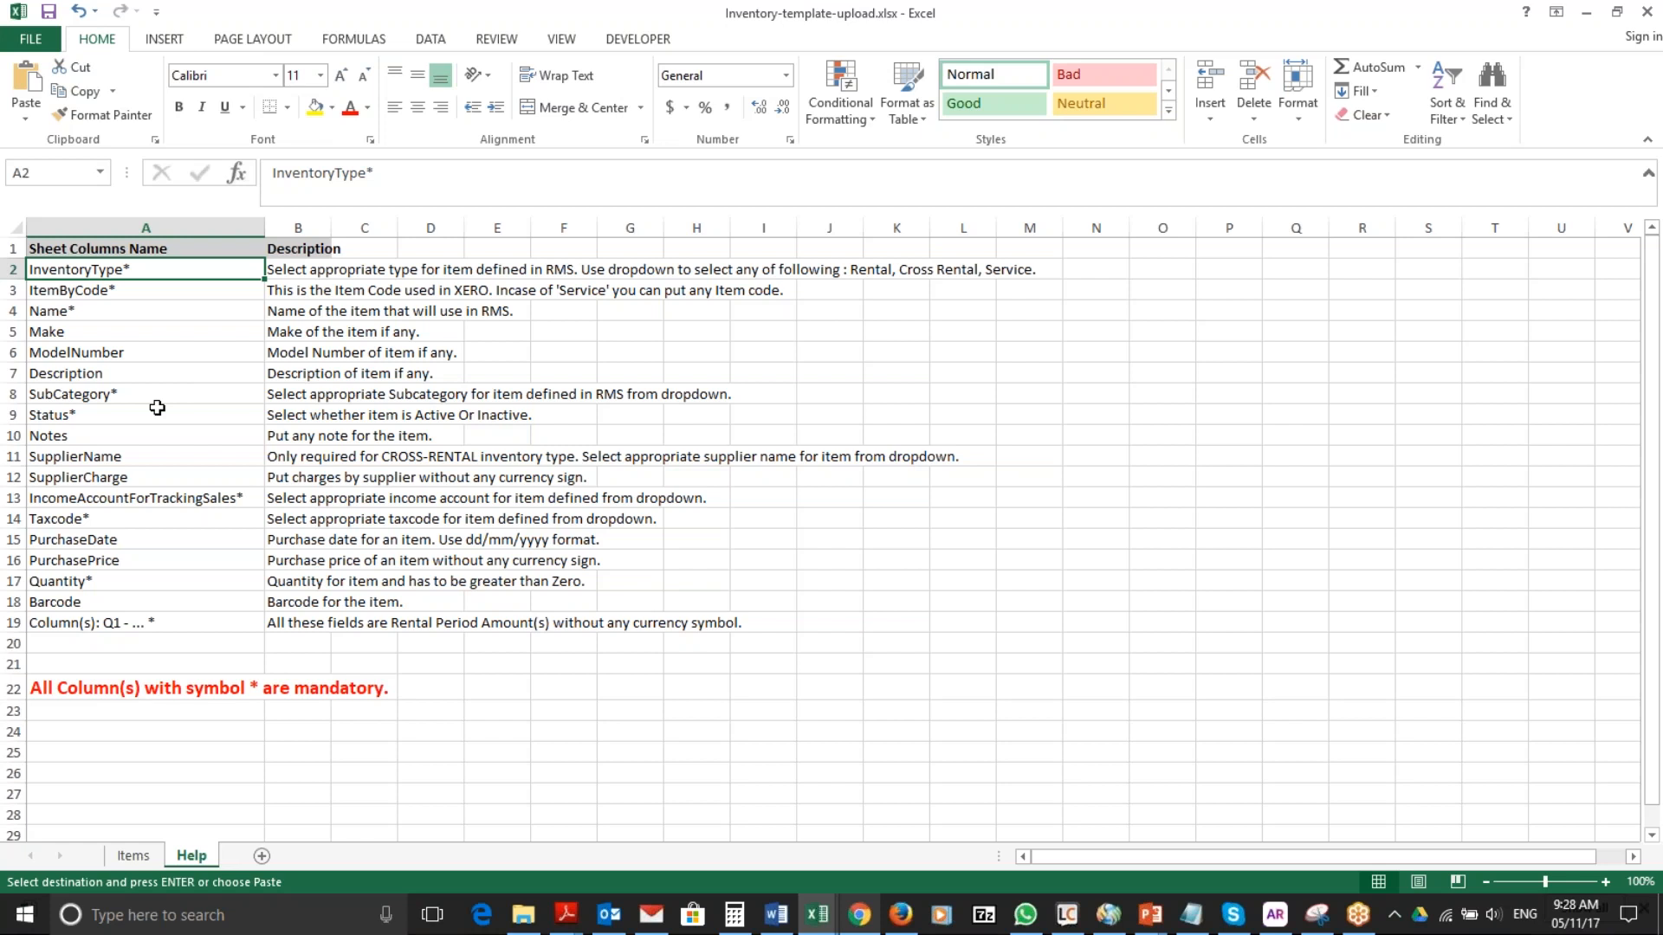
pyautogui.click(133, 855)
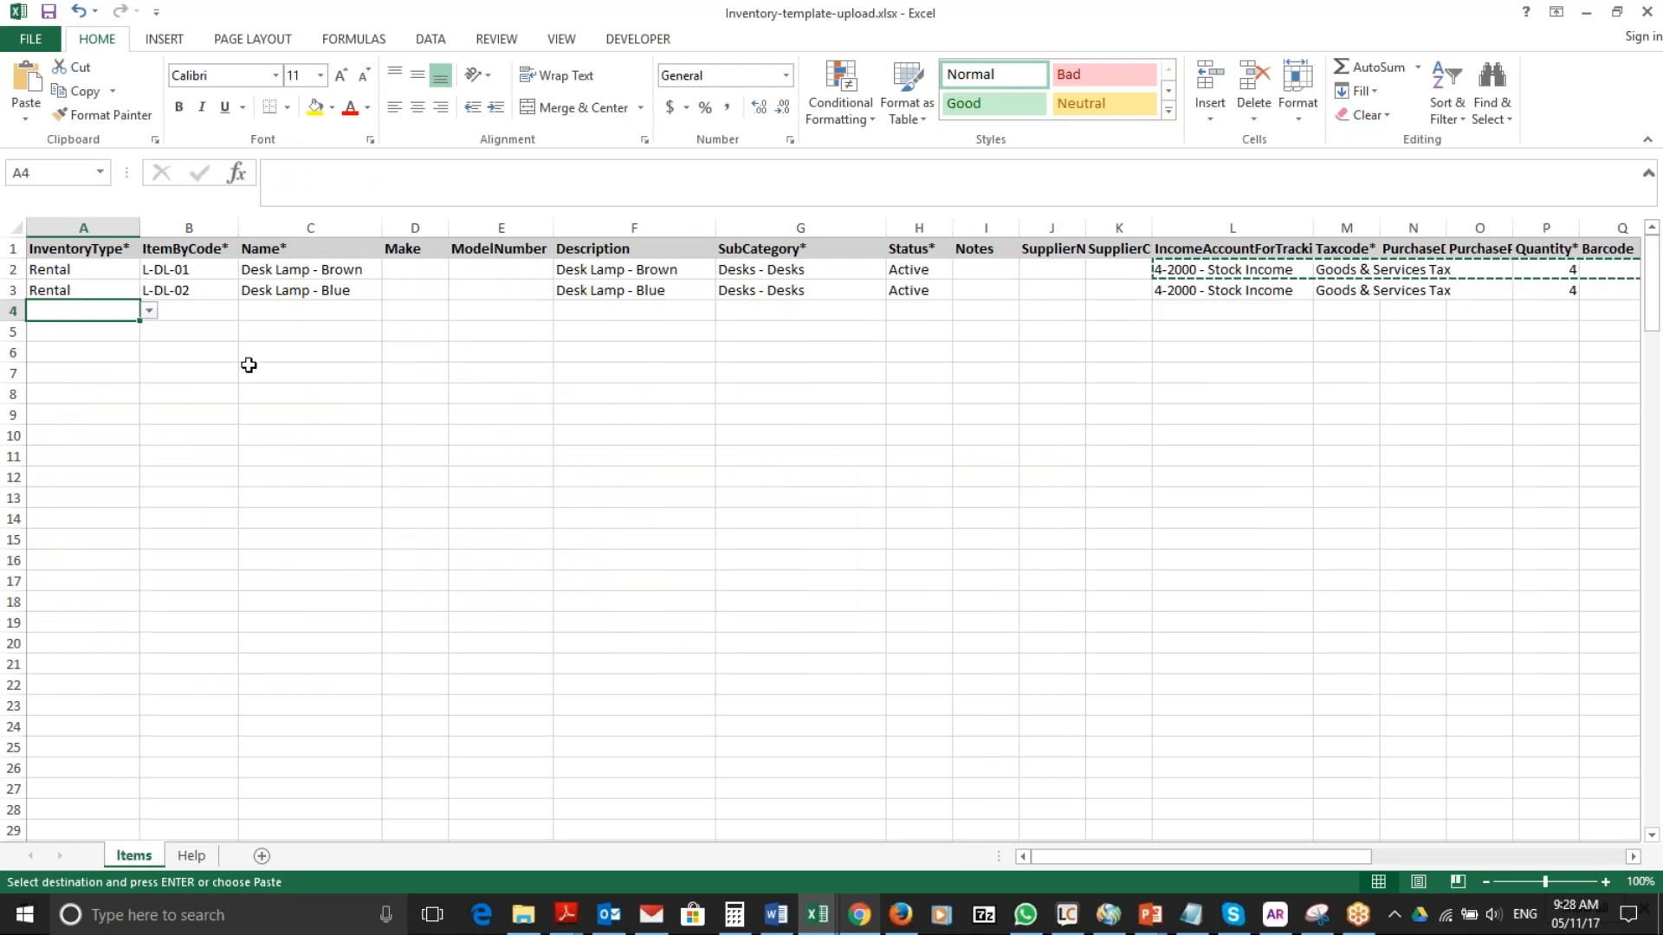
# Save a copy of the workbook in the SR2015 folder as Inventory-template-upload-1.xlsx.
pyautogui.click(38, 35)
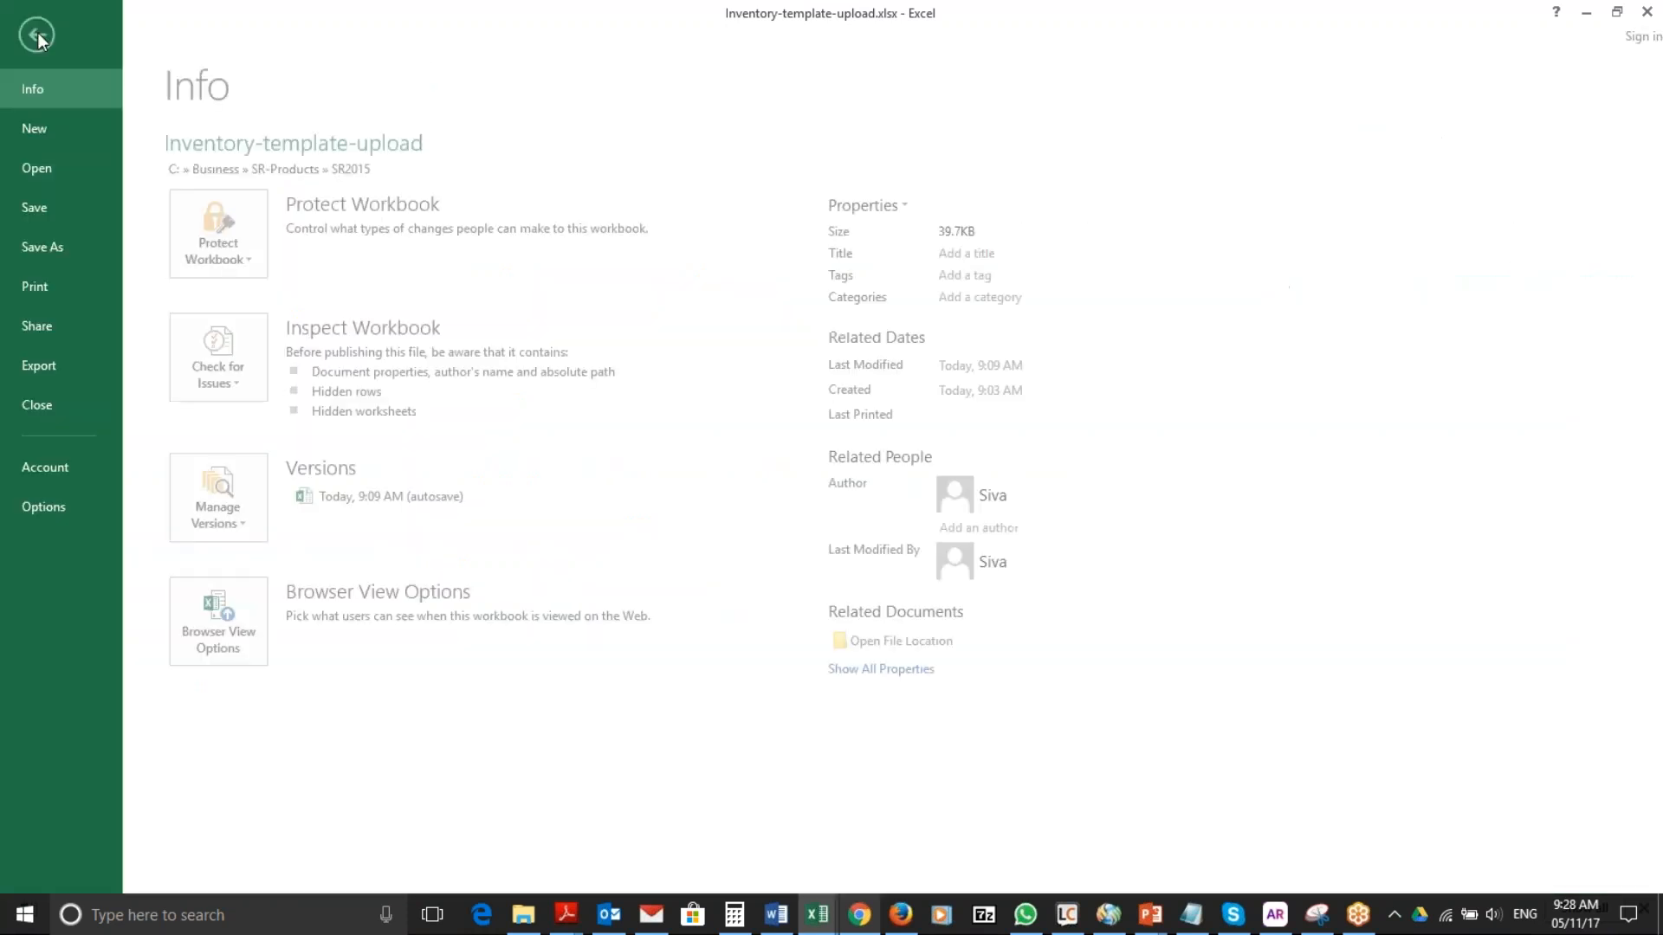
pyautogui.click(39, 245)
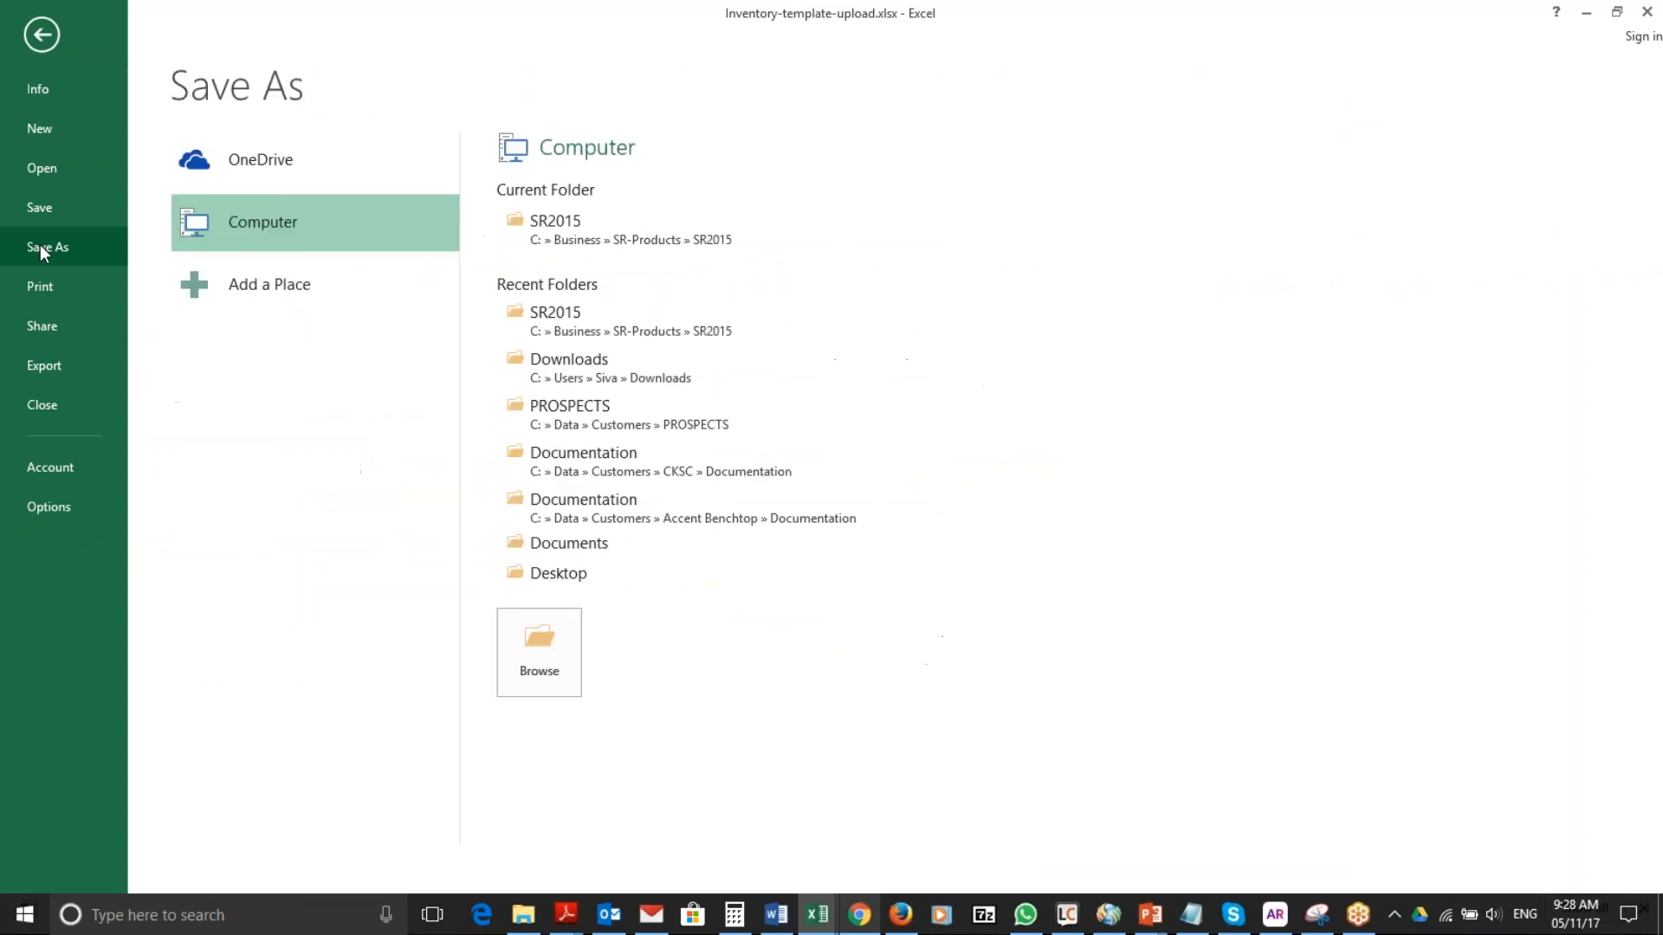
pyautogui.click(585, 221)
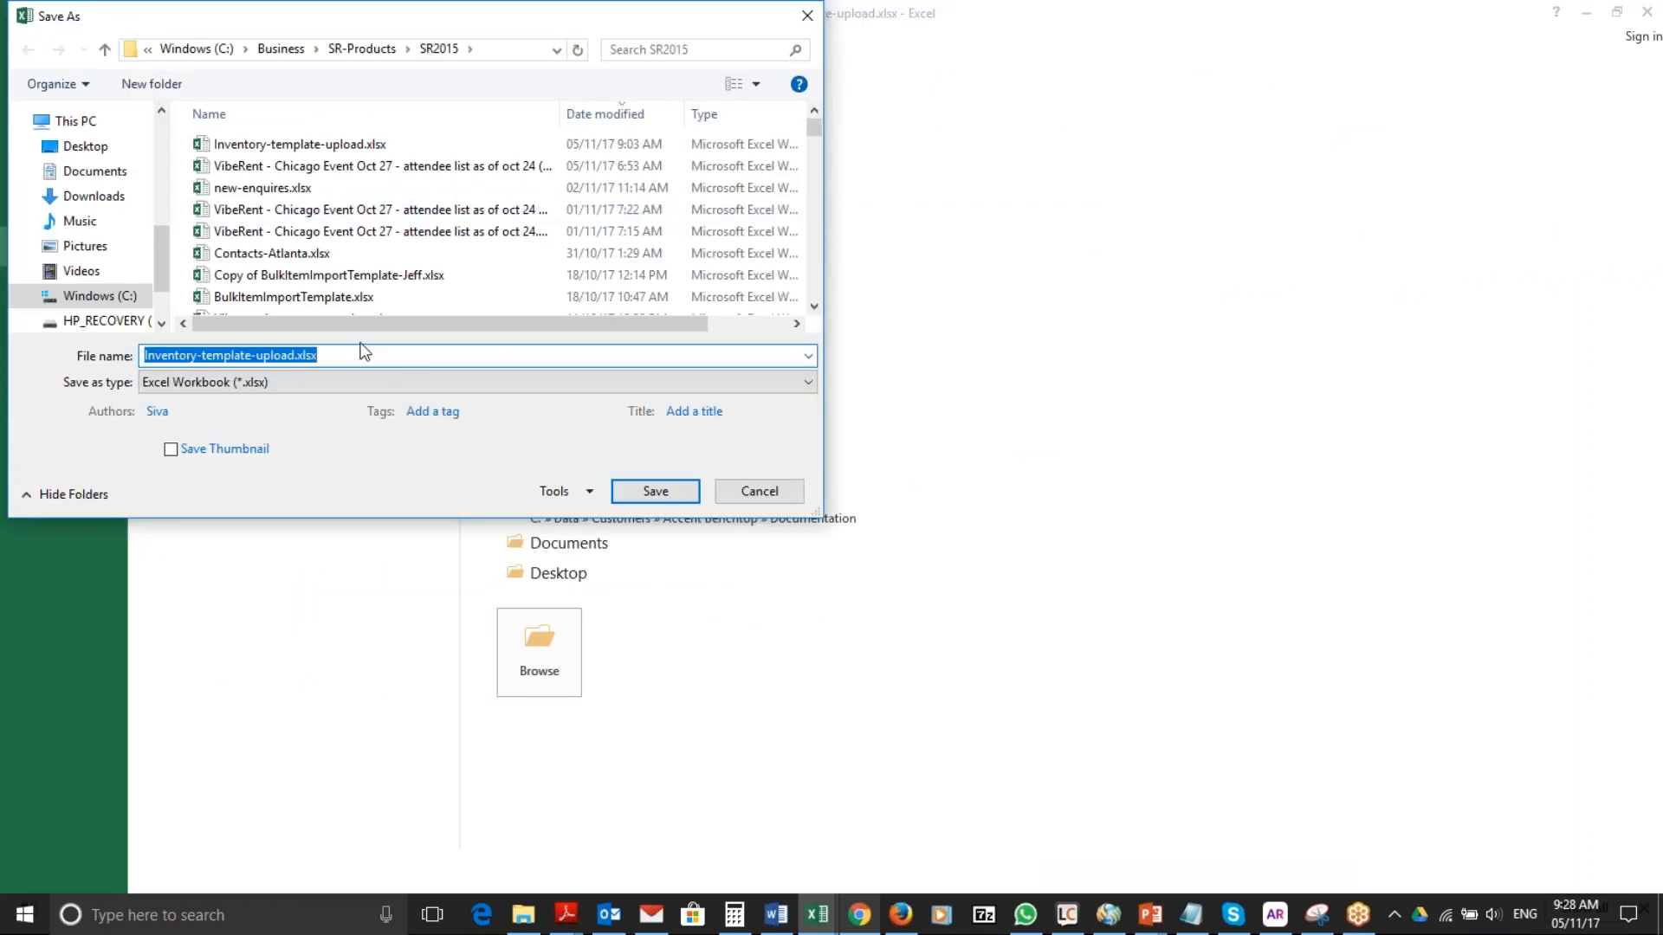
pyautogui.click(296, 356)
pyautogui.write('-1')
pyautogui.press('Return')
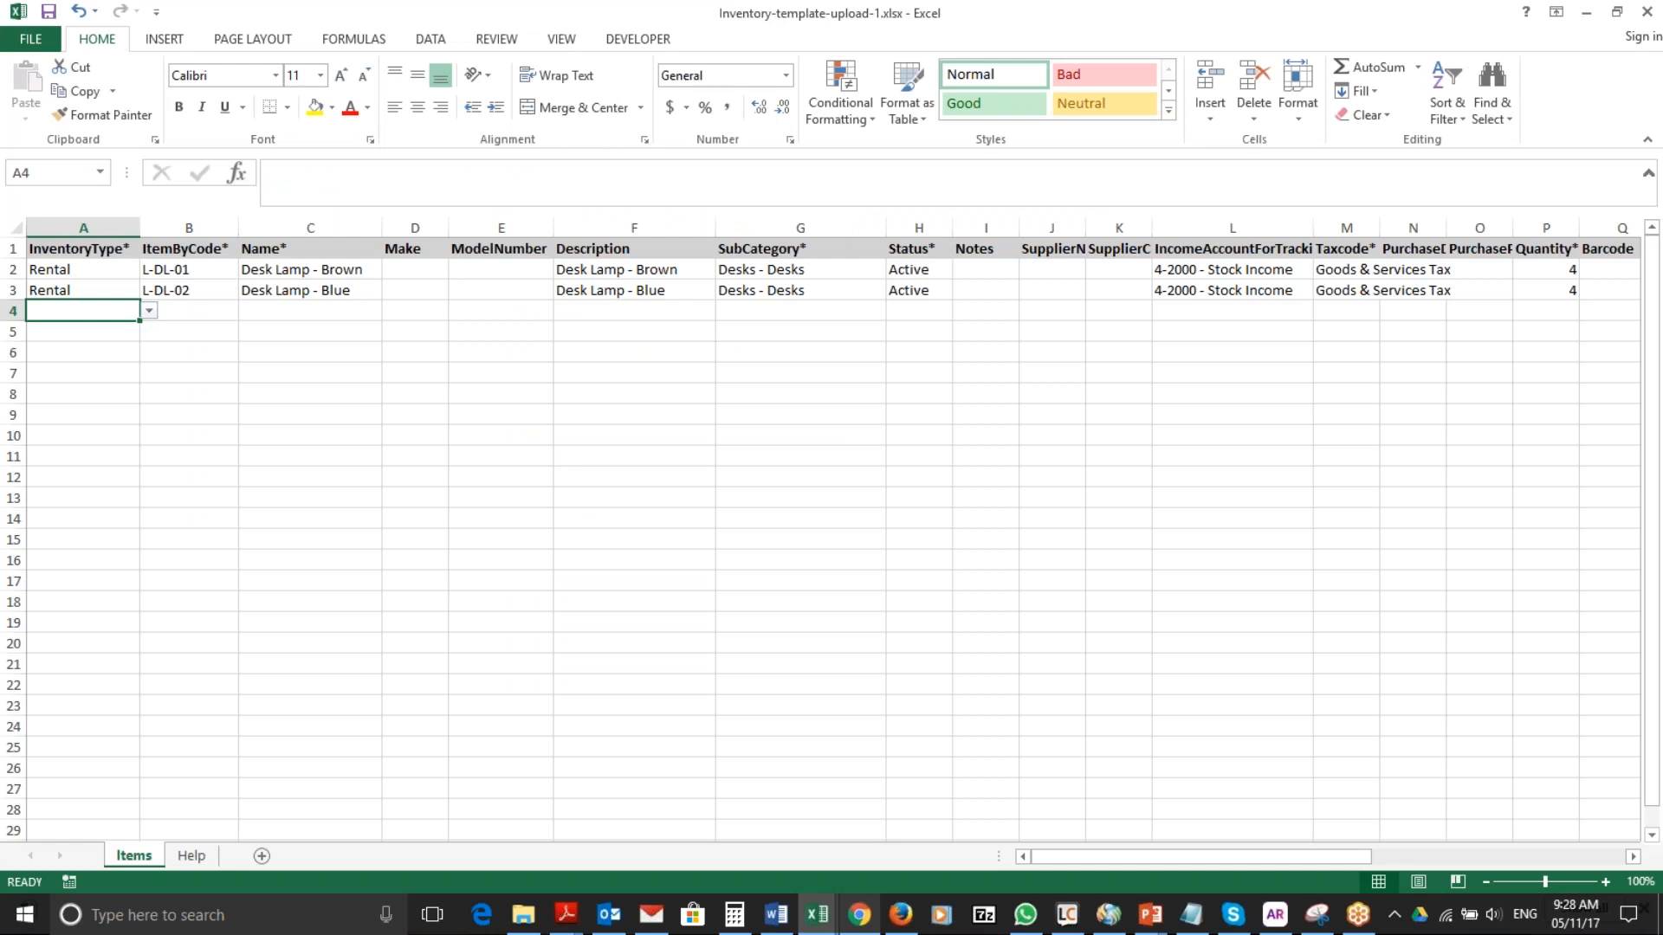
# Switch to Viberent's Bulk Item Import page in Chrome, choose Inventory-template-upload-1.xlsx as the import file and start the import.
pyautogui.hotkey('alt', 'Tab')
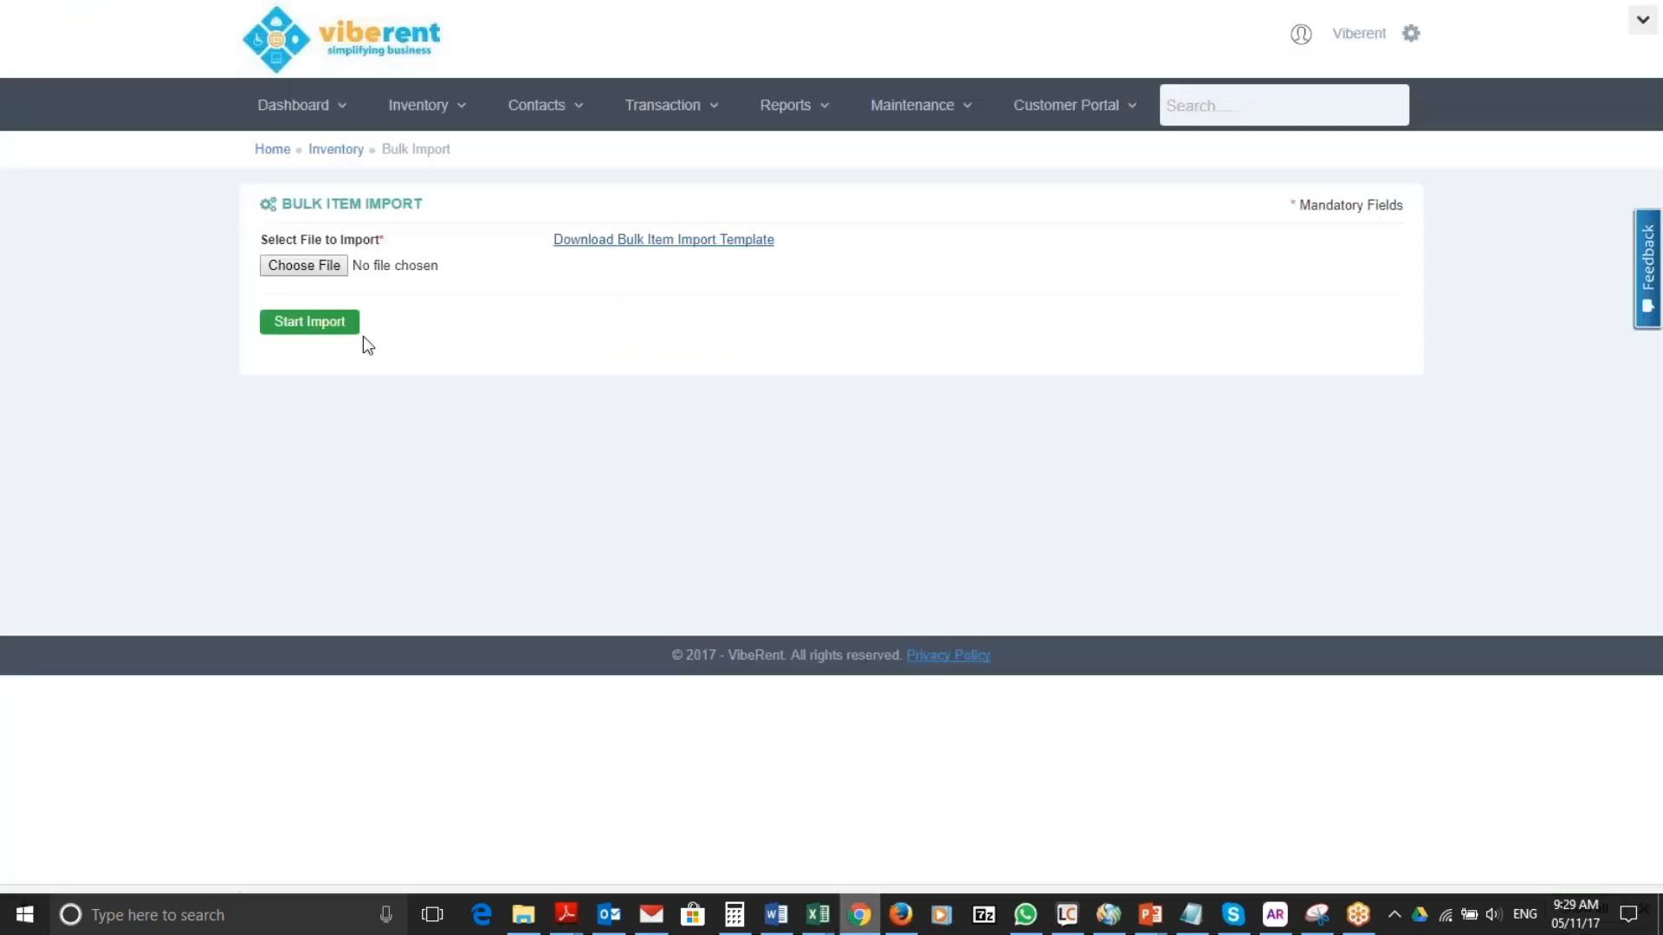
pyautogui.click(324, 271)
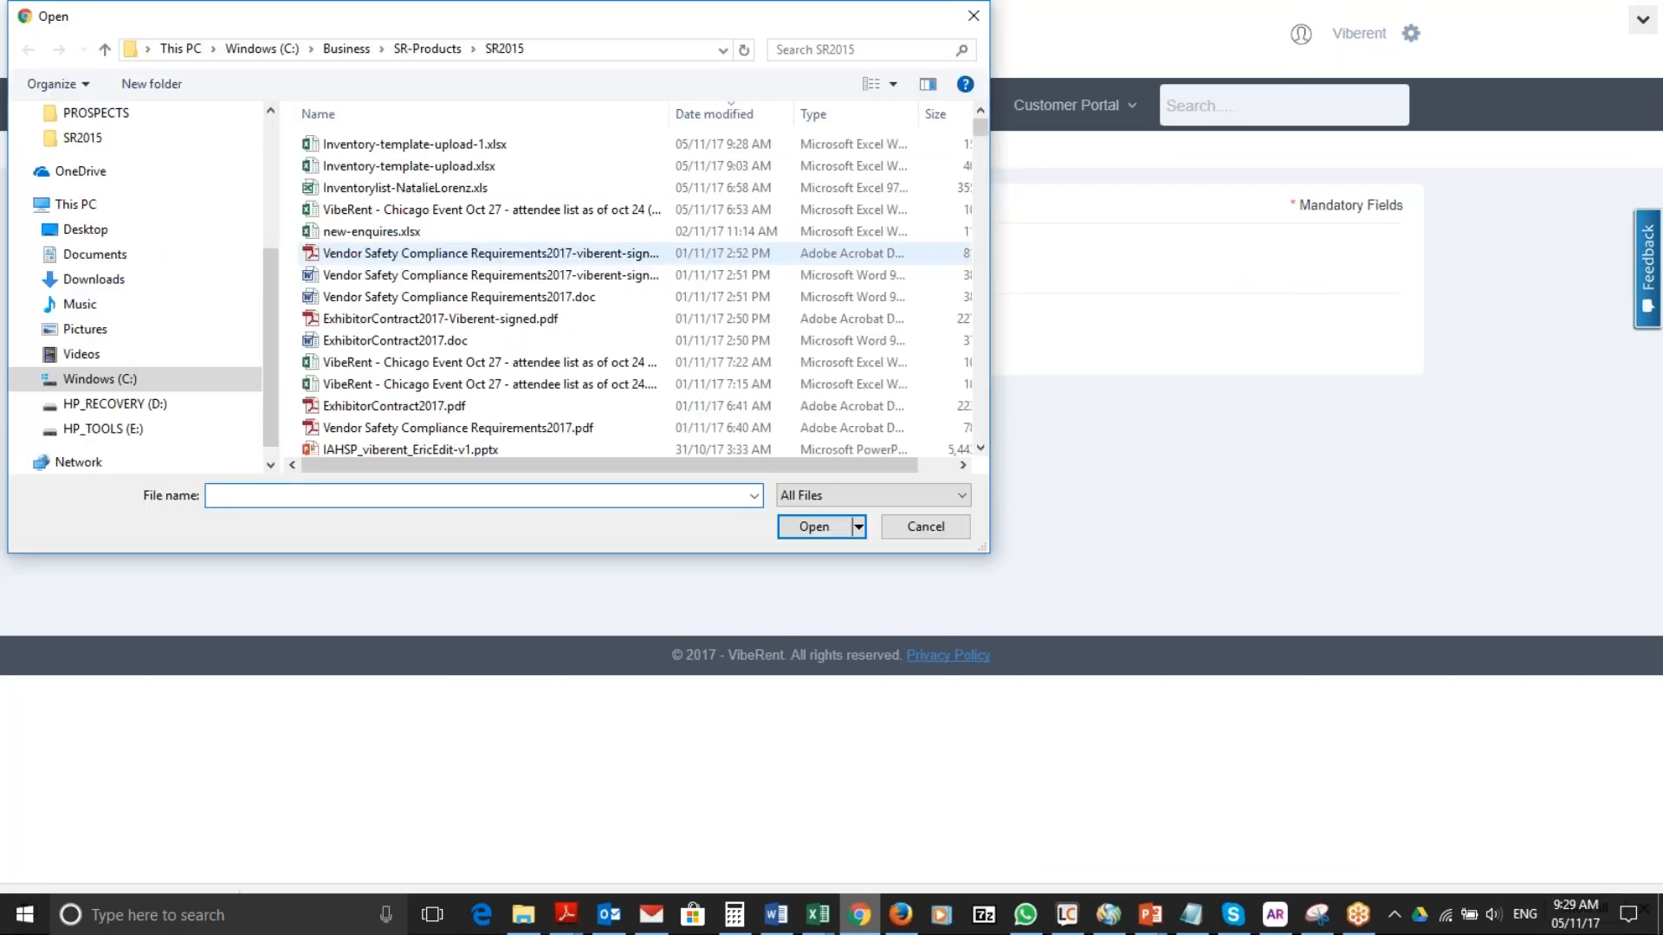
pyautogui.click(419, 145)
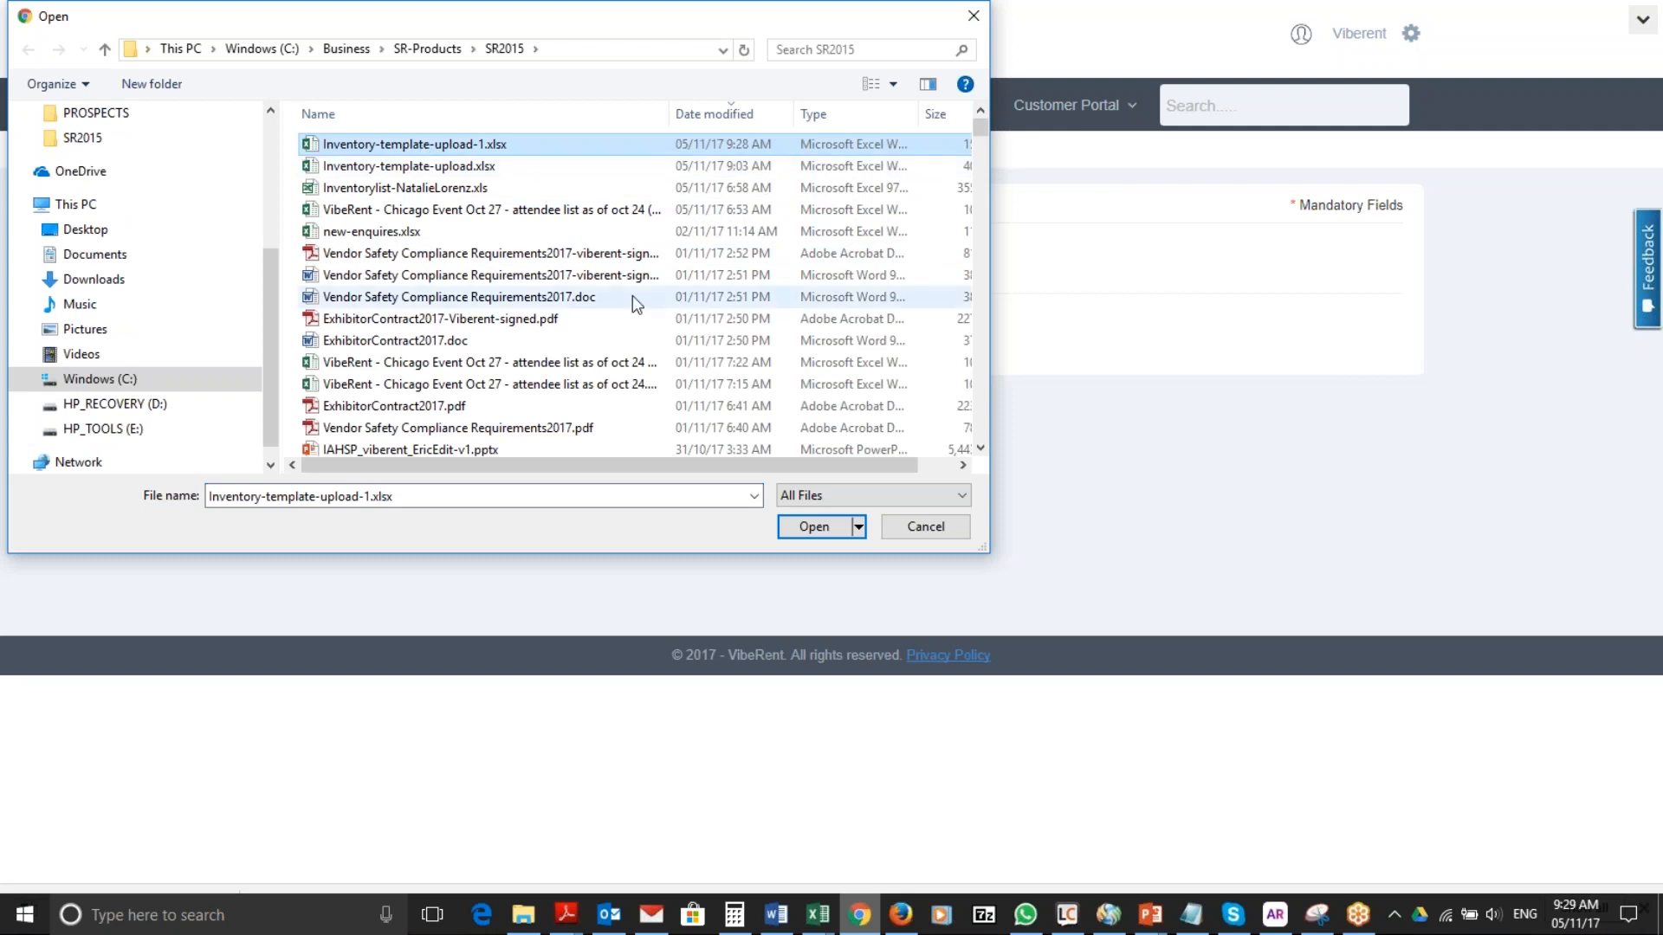
pyautogui.click(811, 526)
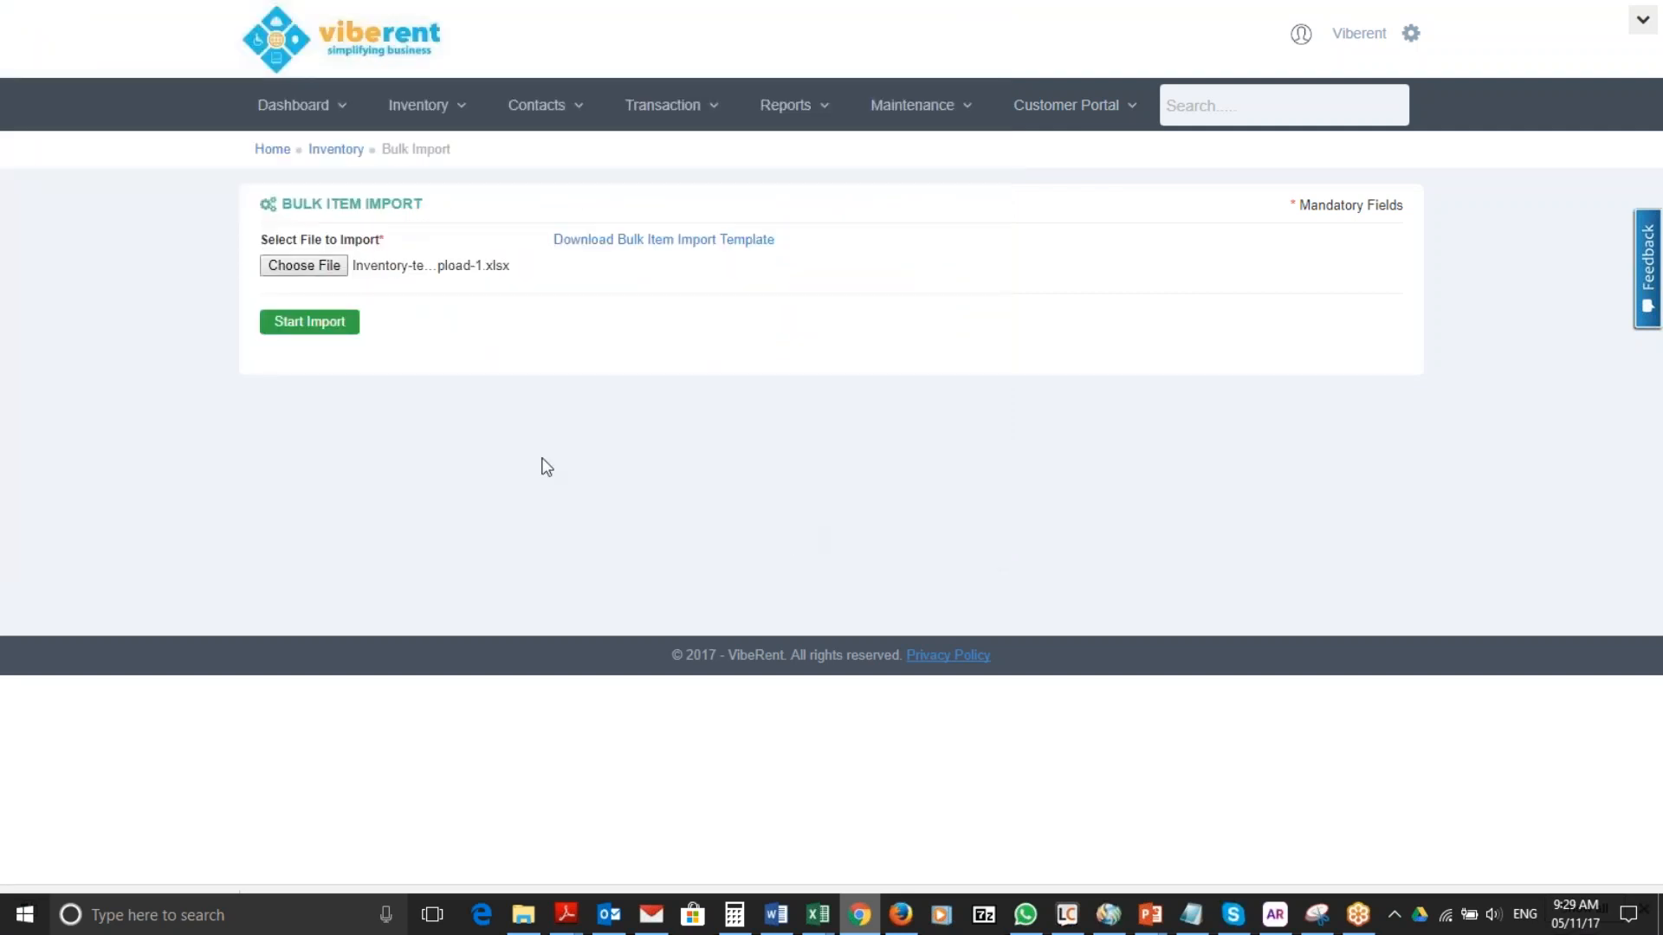
pyautogui.click(297, 327)
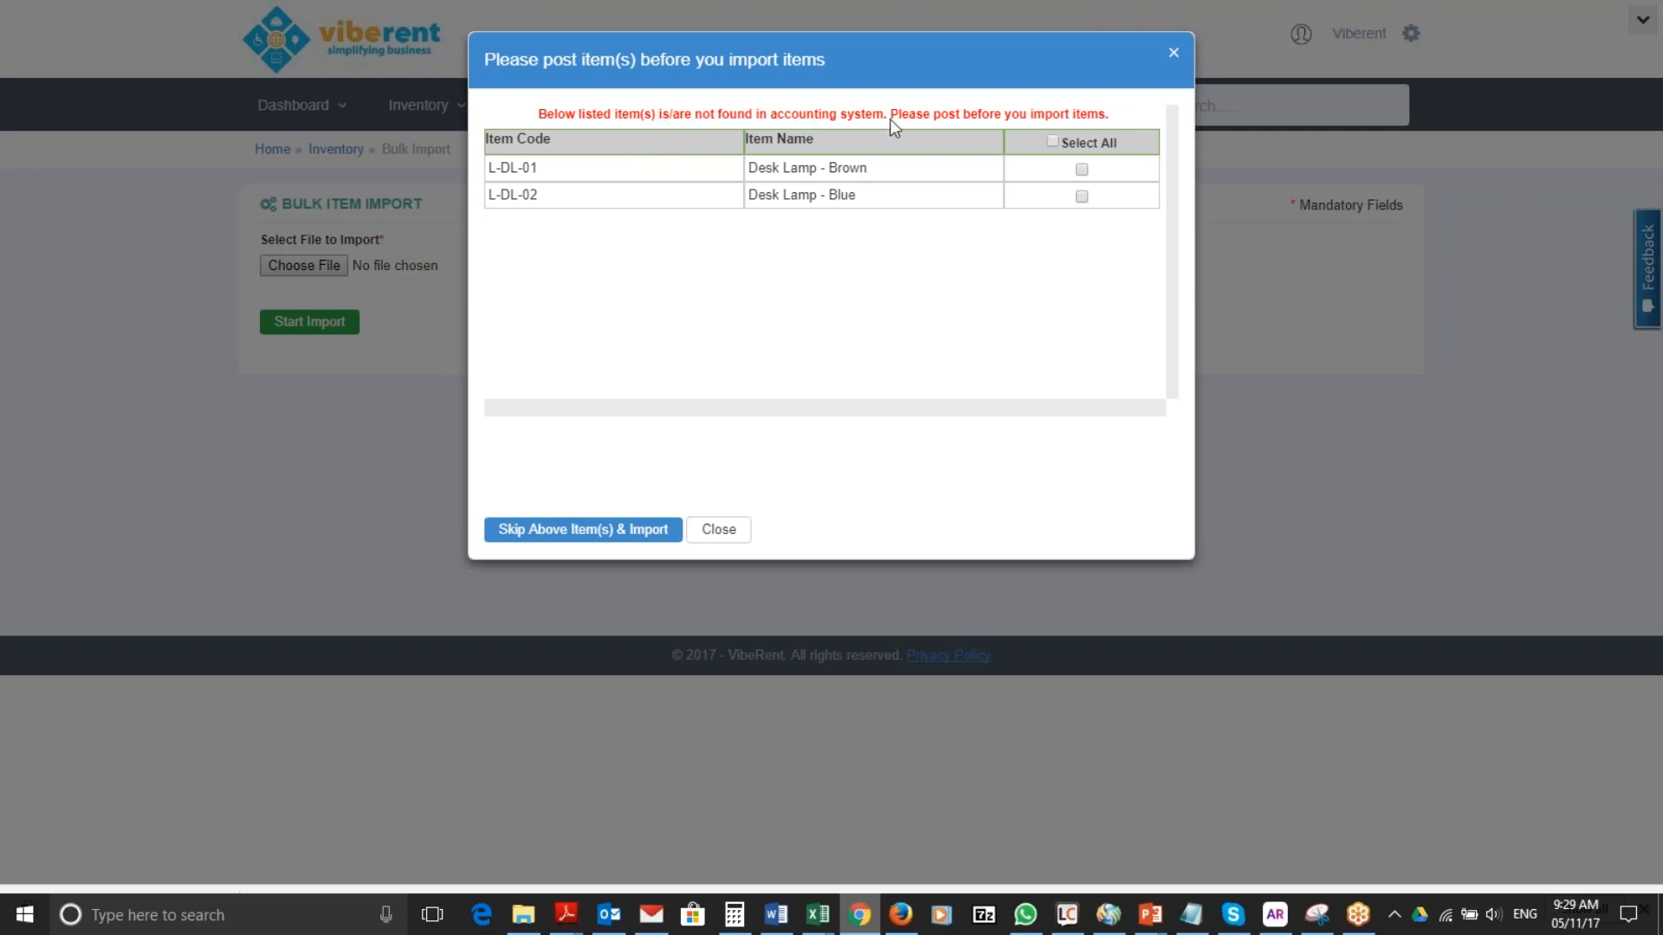
# Select all listed desk lamp items, post them to the accounting system and import them, and close the dialog.
pyautogui.click(1053, 142)
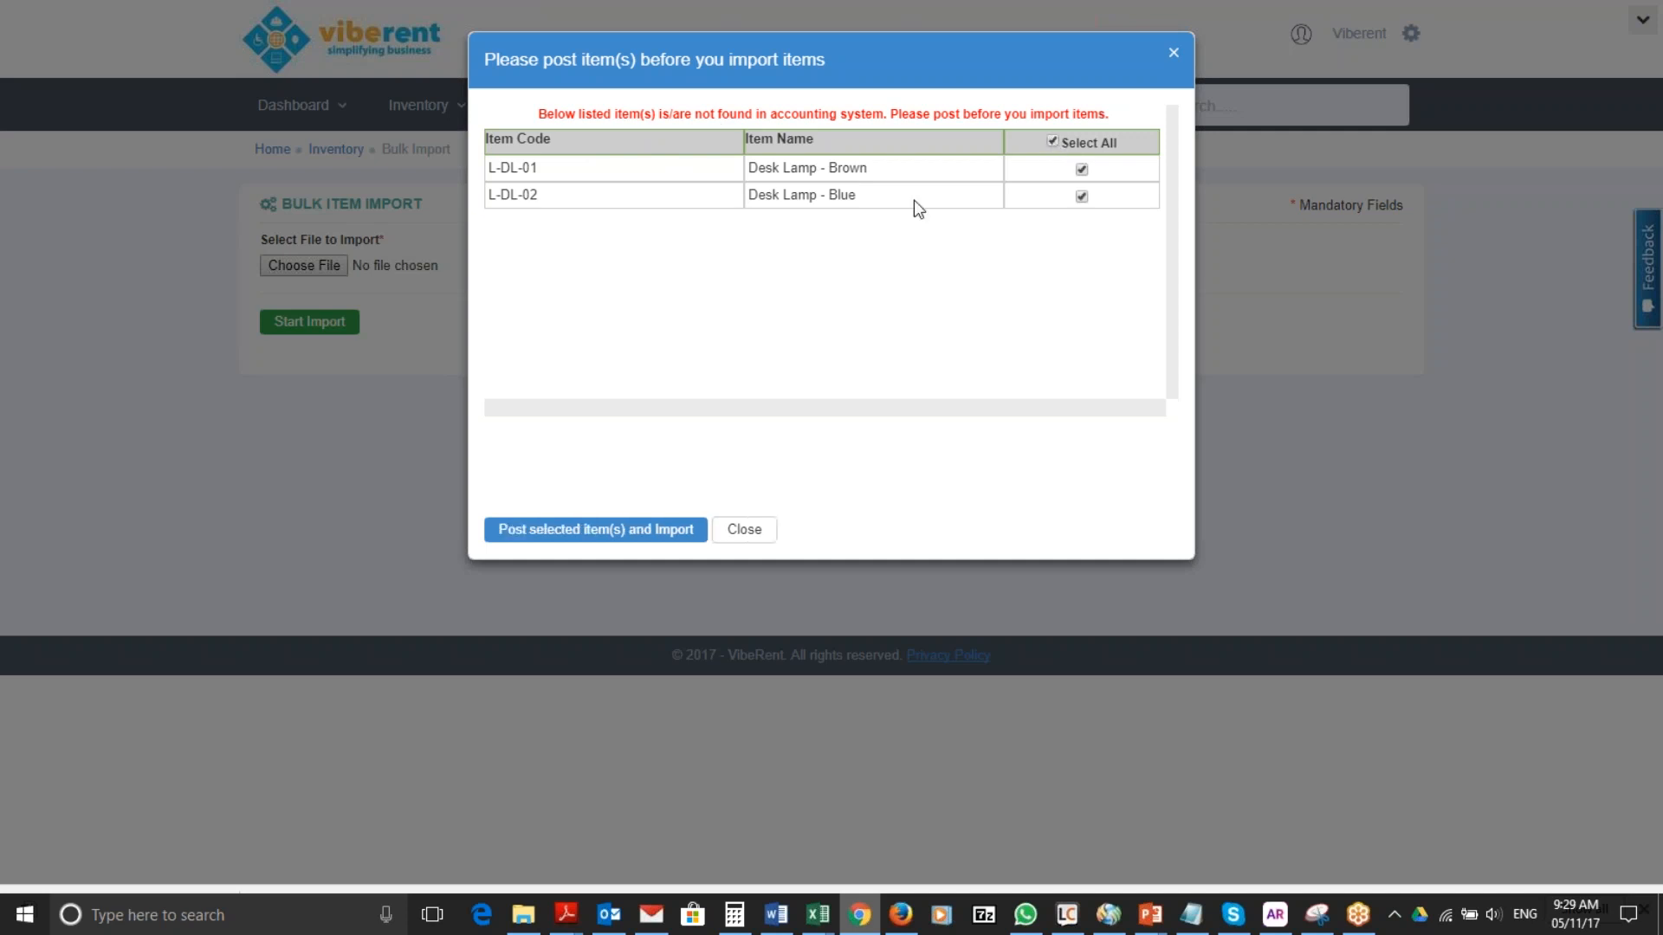
pyautogui.click(548, 530)
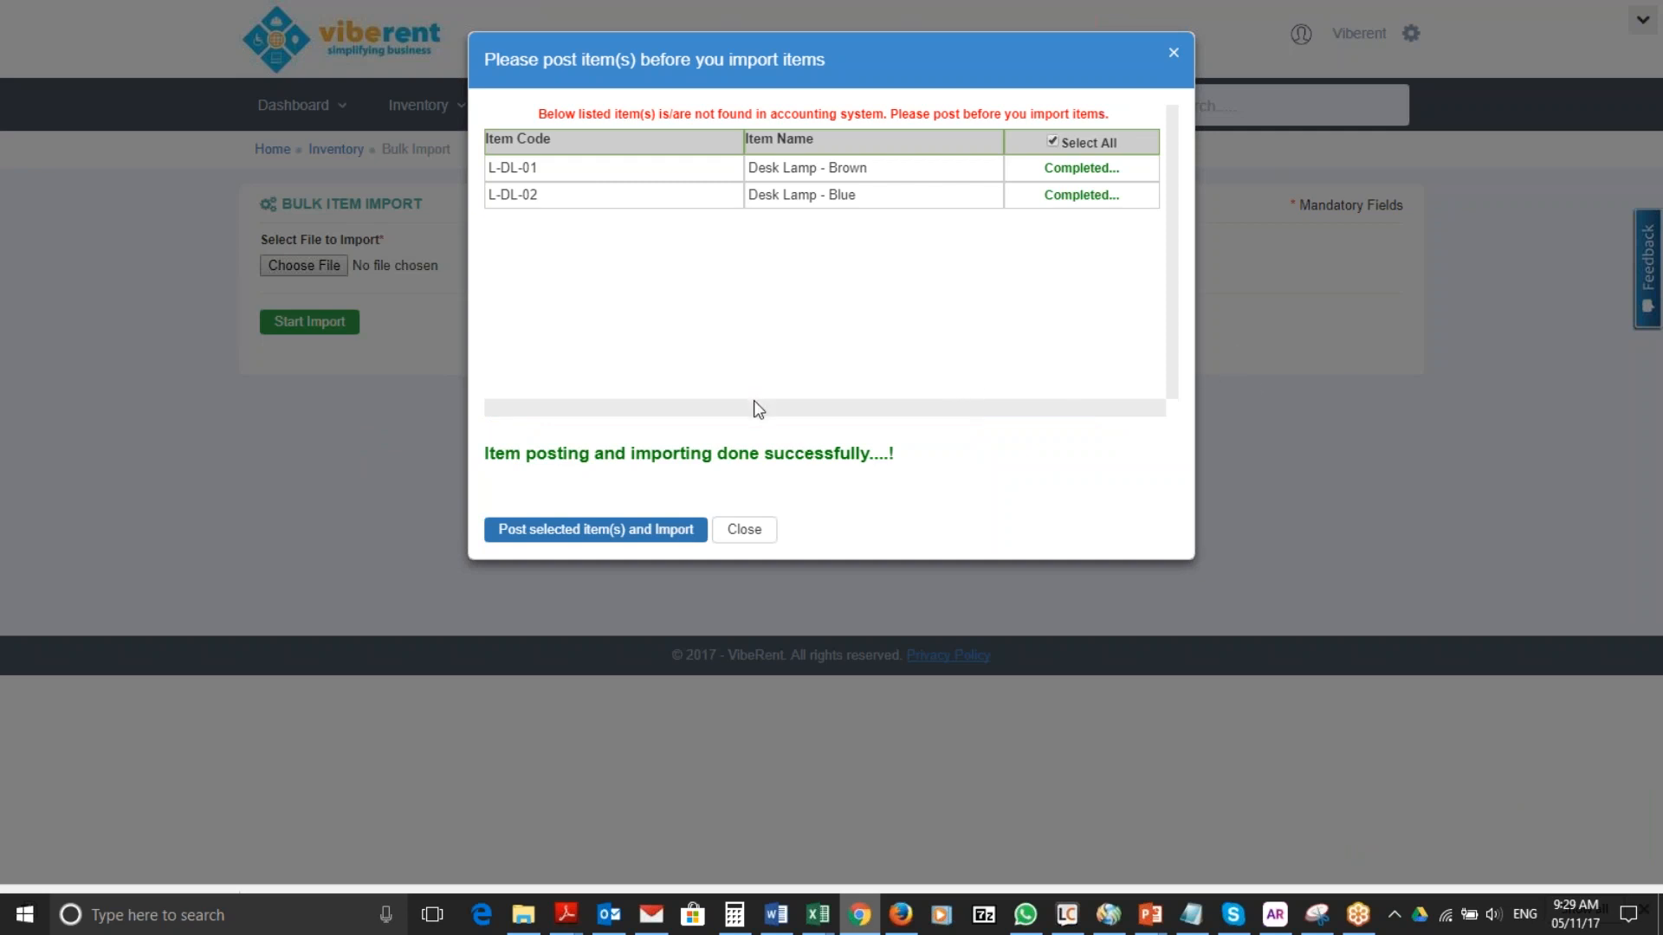
pyautogui.click(744, 530)
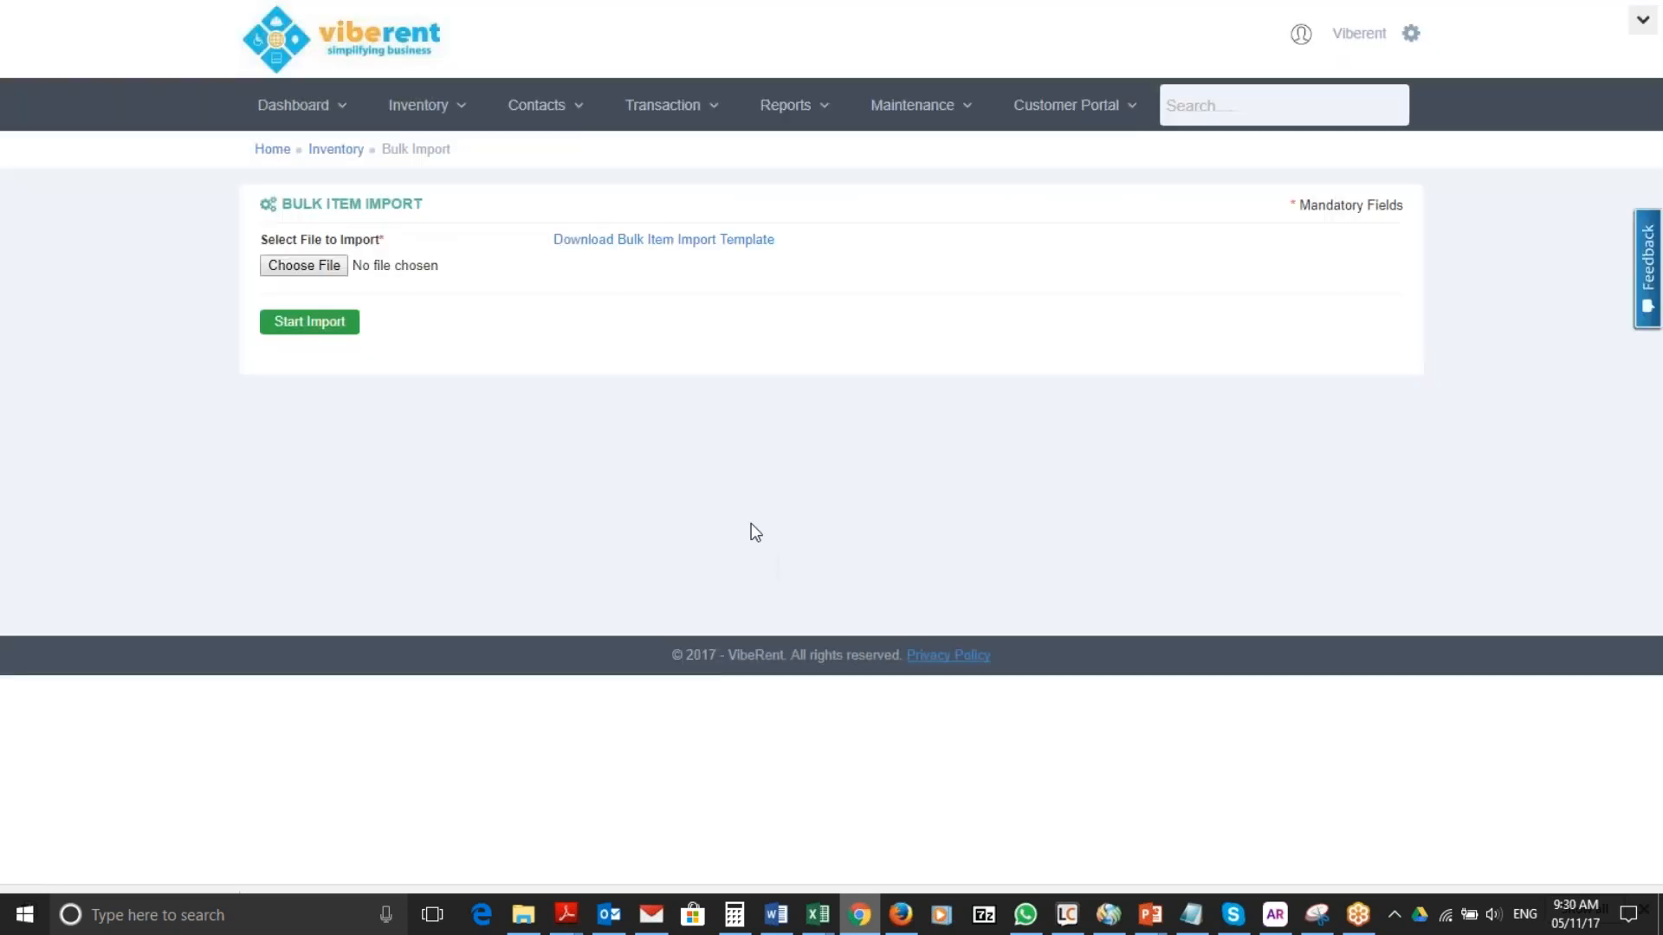